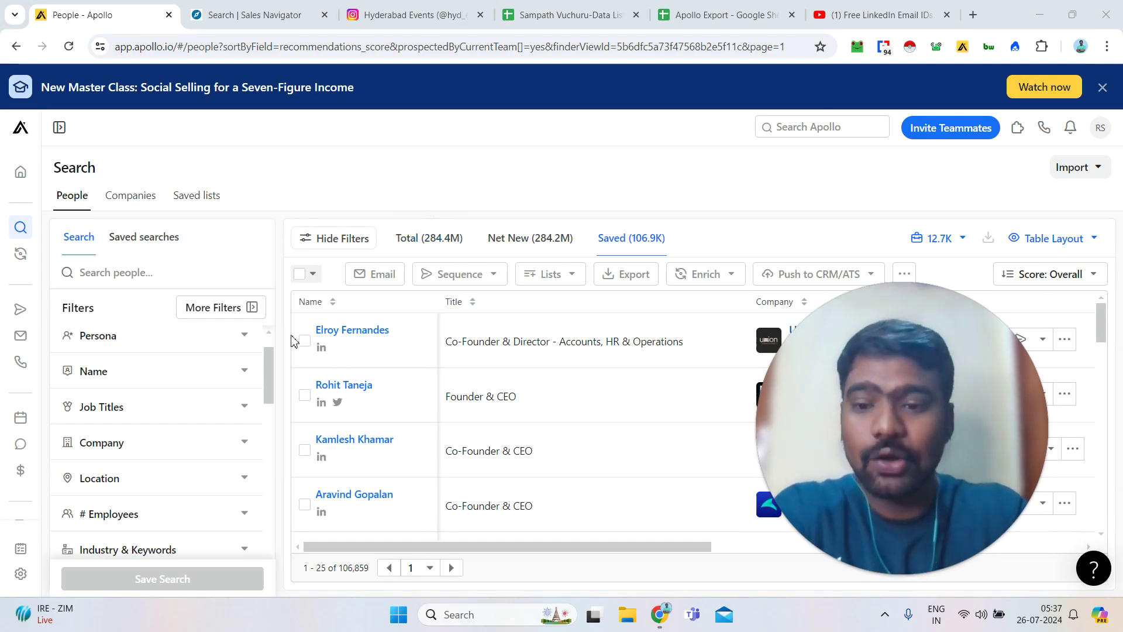
# Scroll the current page and highlight the text in the Funding filter.
pyautogui.scroll(2, 272, 396)
pyautogui.moveTo(277, 413); pyautogui.dragTo(279, 471)
pyautogui.scroll(10, 275, 445)
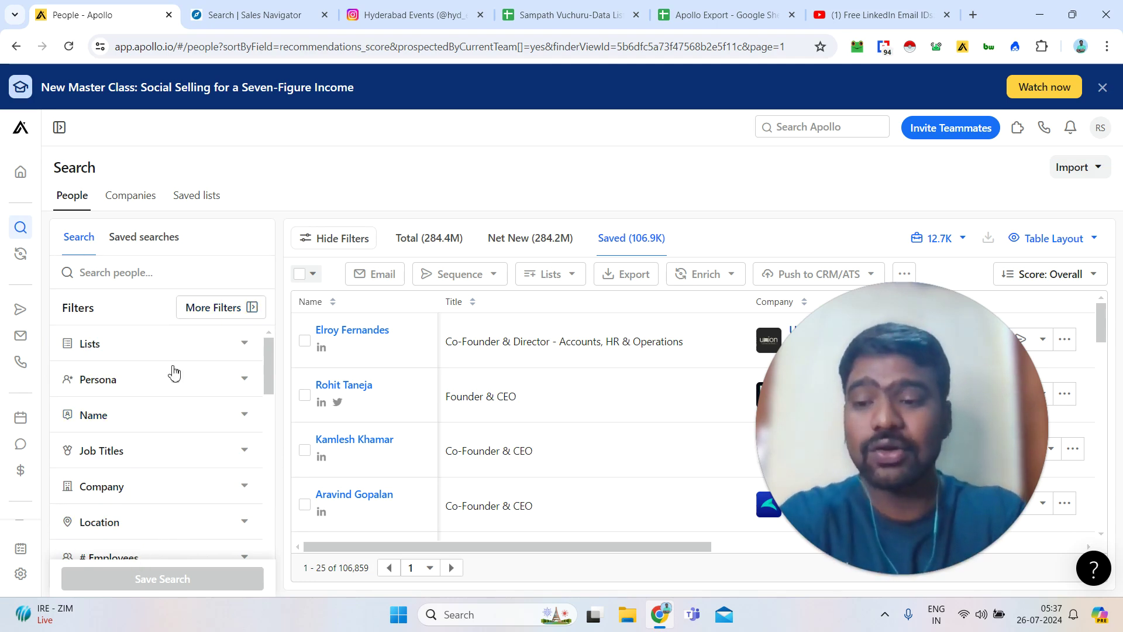
pyautogui.scroll(-3, 270, 356)
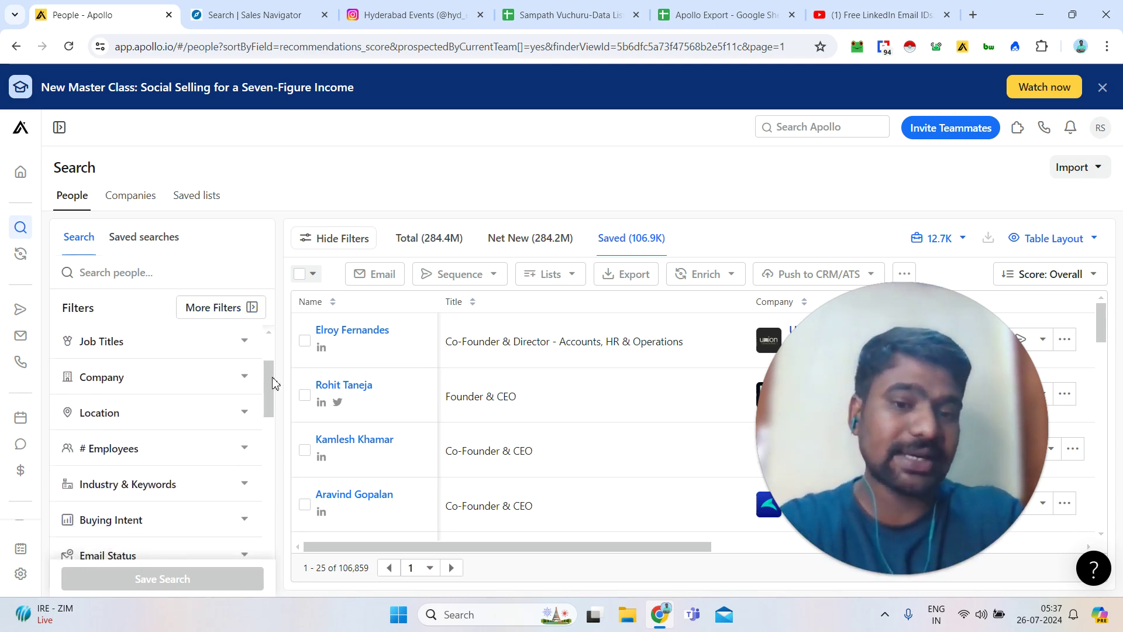
pyautogui.scroll(3, 269, 351)
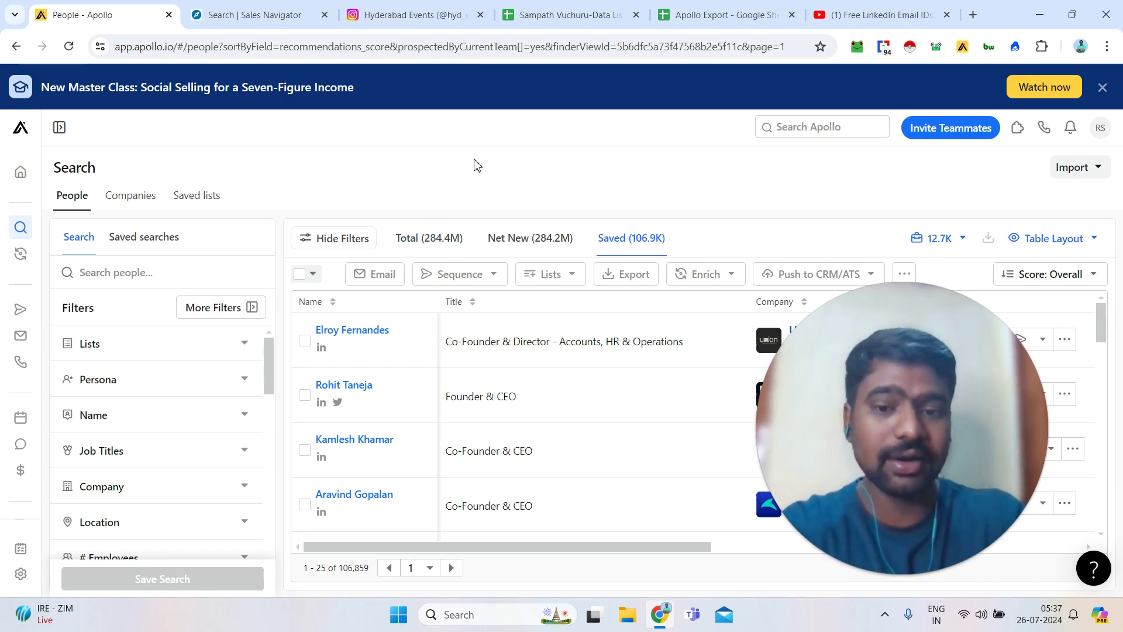
pyautogui.click(436, 243)
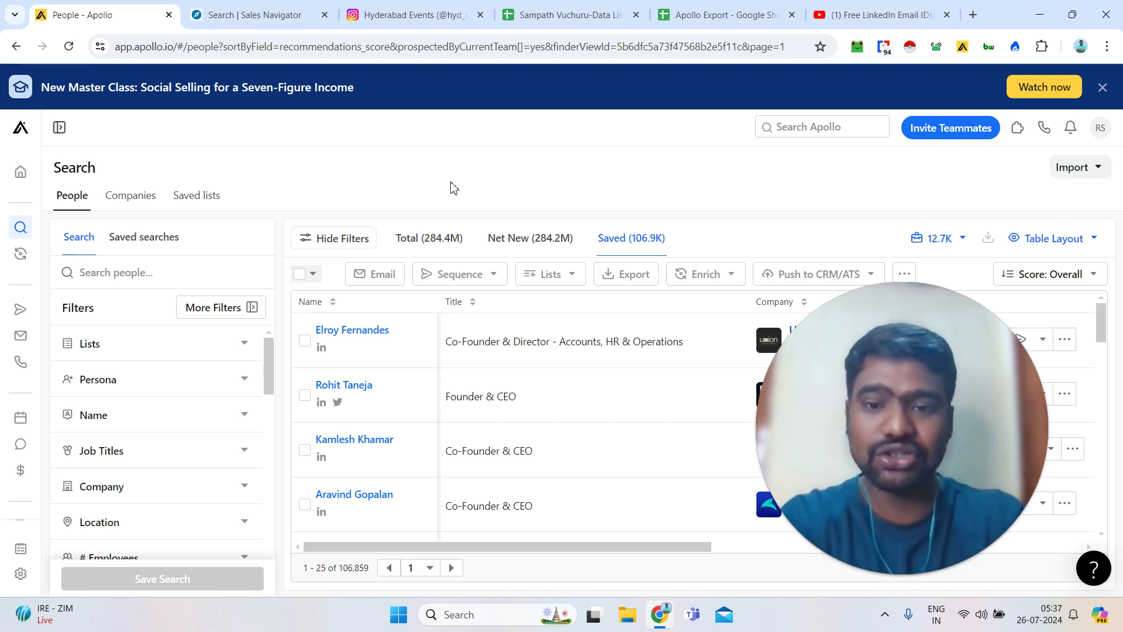
# Highlight the WhatsApp line in the YouTube description, then return to the Sales Navigator lead results.
pyautogui.click(914, 6)
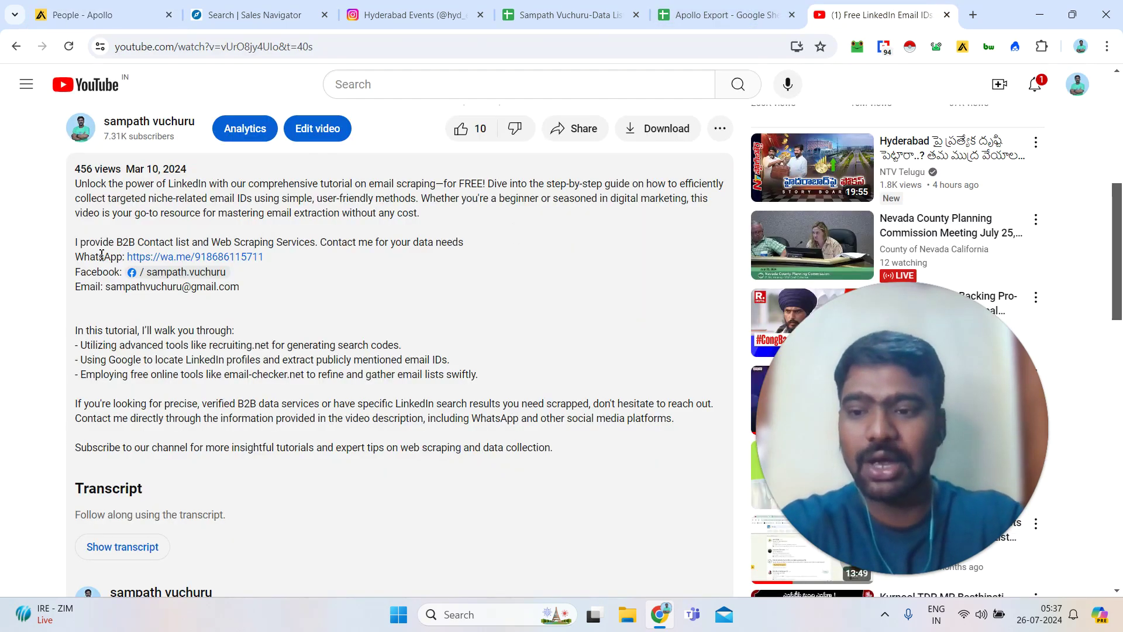
pyautogui.moveTo(101, 256); pyautogui.dragTo(70, 258)
pyautogui.click(67, 263)
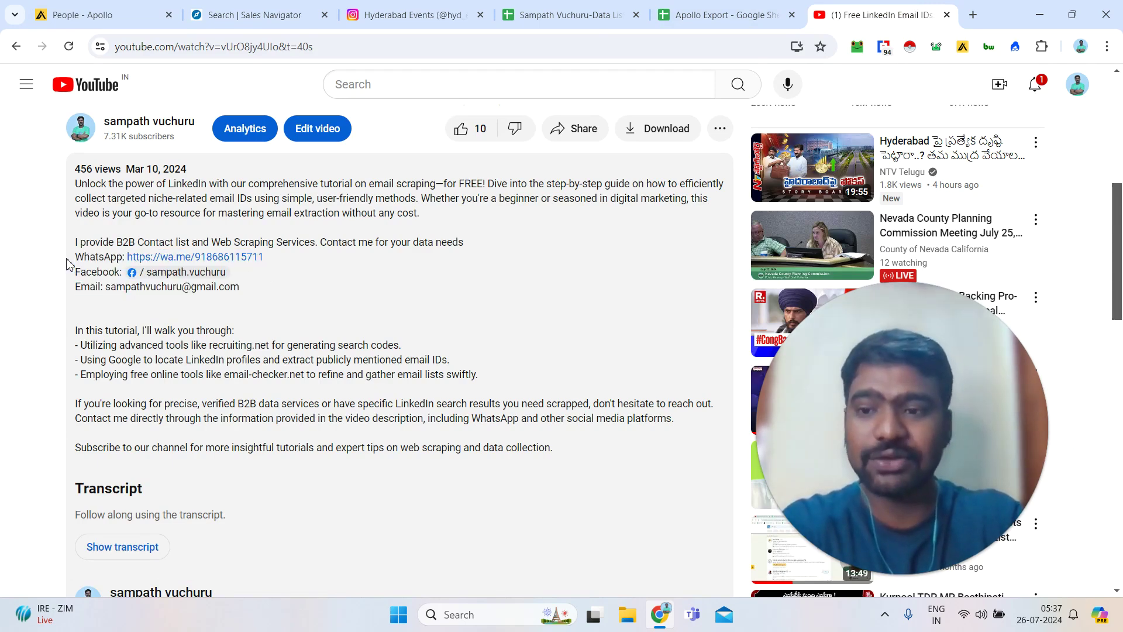
pyautogui.click(232, 7)
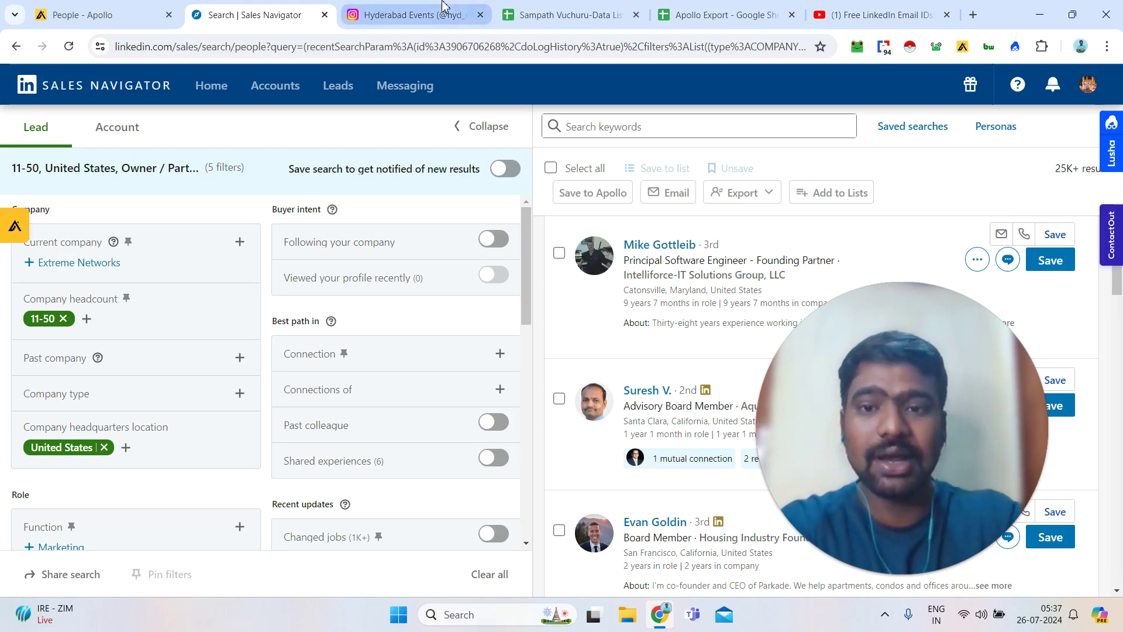
# Check the hyd_events Instagram follower count, then switch to the example data list spreadsheet.
pyautogui.click(471, 7)
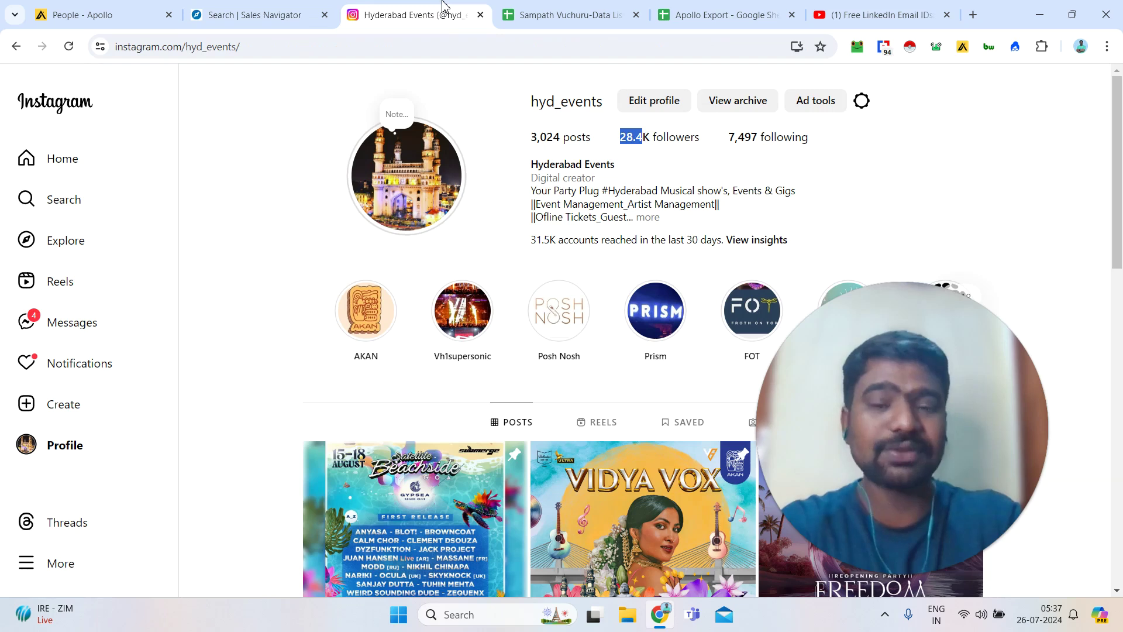
pyautogui.click(674, 159)
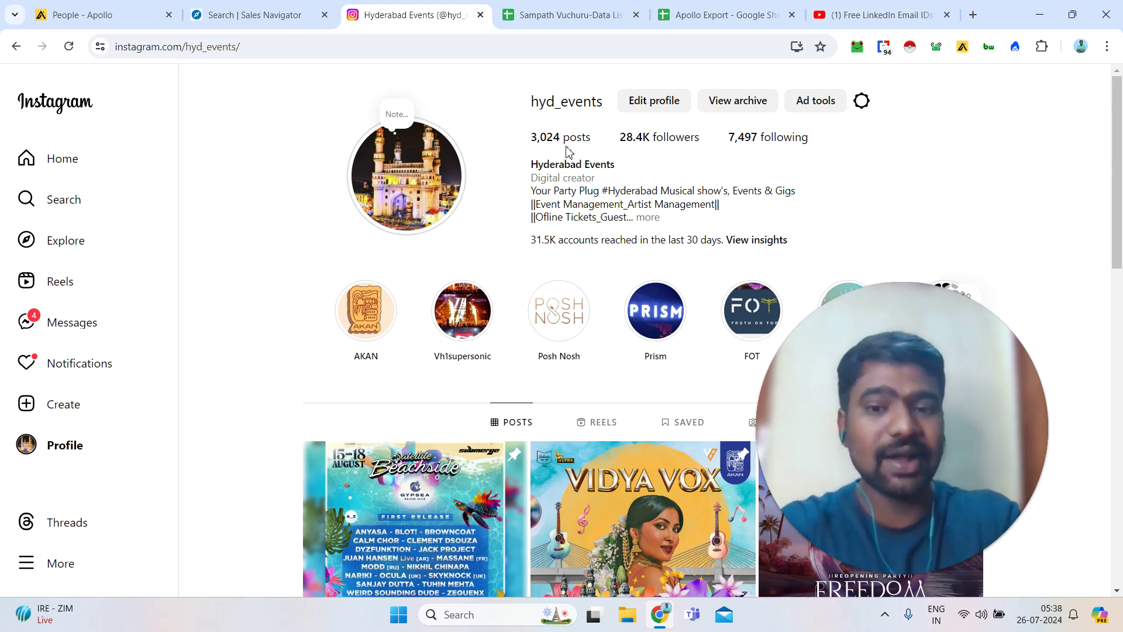
pyautogui.click(565, 7)
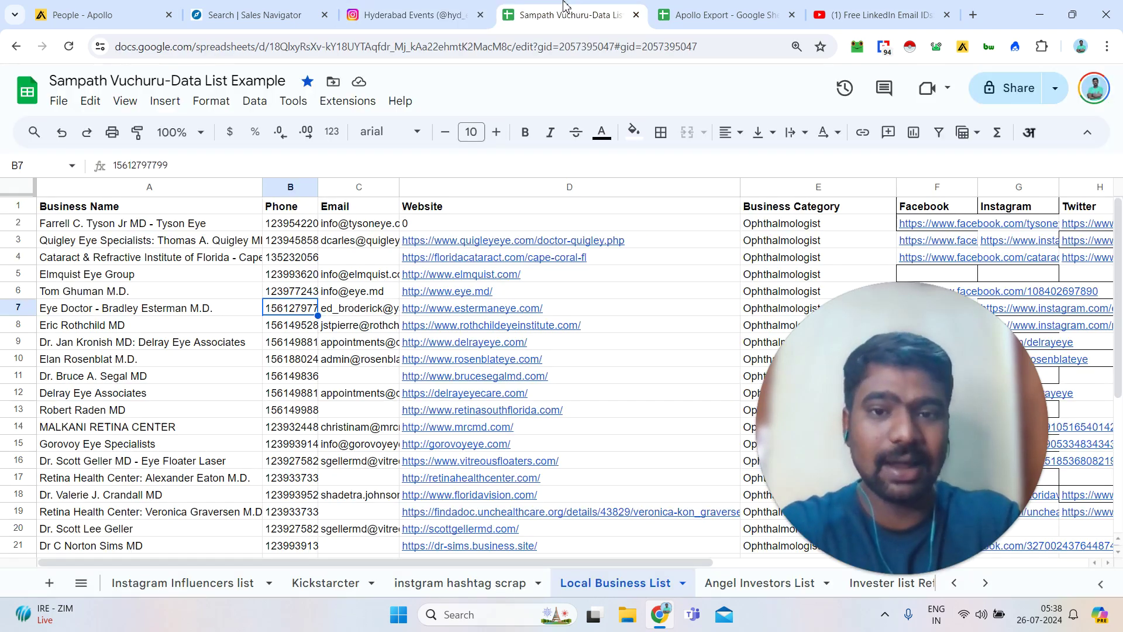
# Browse the Local Business List and Instagram Influencers sheets, stepping along headers to Region and country.
pyautogui.press('Up')
pyautogui.press('Up')
pyautogui.press('Up')
pyautogui.press('Left')
pyautogui.click(284, 262)
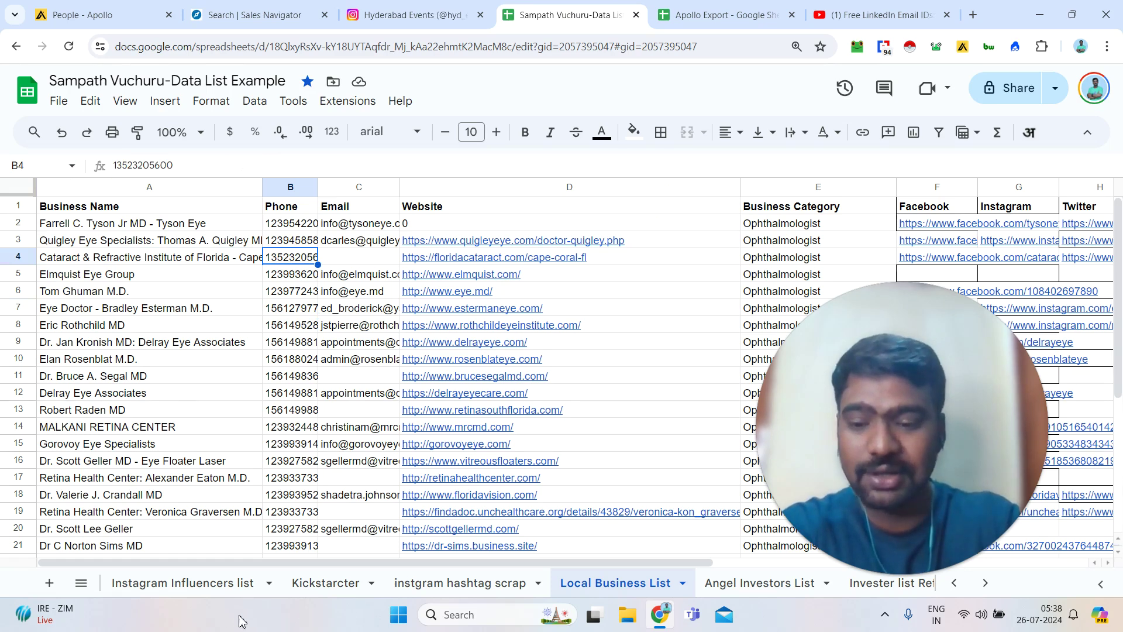
pyautogui.click(199, 583)
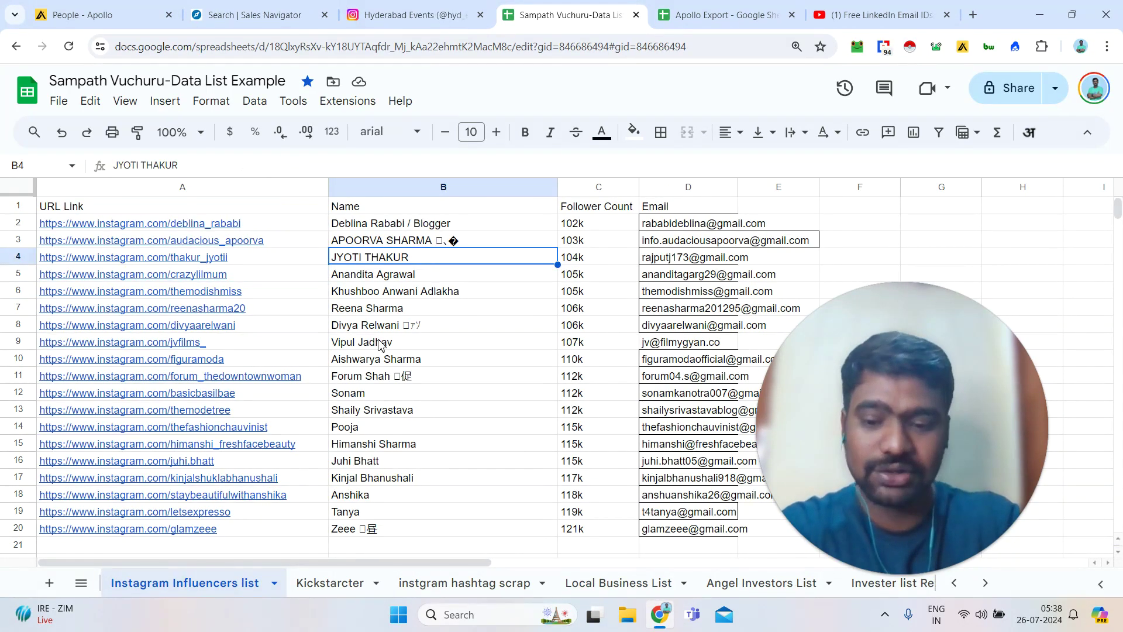
pyautogui.click(609, 583)
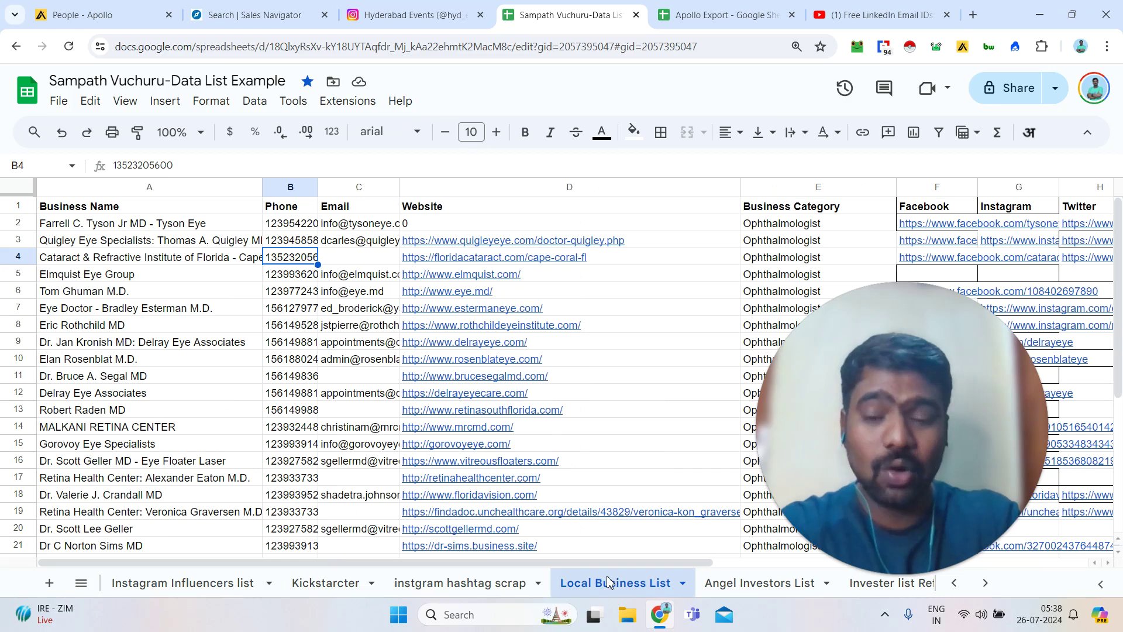
pyautogui.click(457, 294)
pyautogui.press('Left')
pyautogui.press('Left')
pyautogui.press('Left')
pyautogui.press('Up')
pyautogui.press('Up')
pyautogui.press('Up')
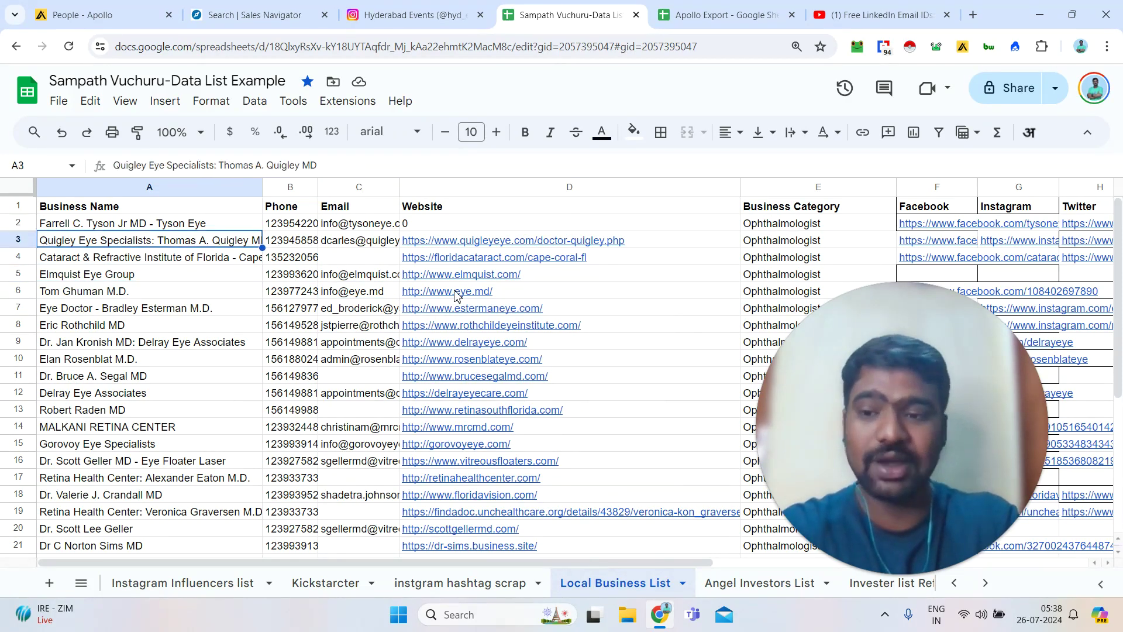
pyautogui.press('Up')
pyautogui.press('Up')
pyautogui.press('Right')
pyautogui.press('Right')
pyautogui.press('Right')
pyautogui.press('Right')
pyautogui.press('Right')
pyautogui.press('Left')
pyautogui.press('Left')
pyautogui.press('Left')
pyautogui.press('Left')
pyautogui.press('Left')
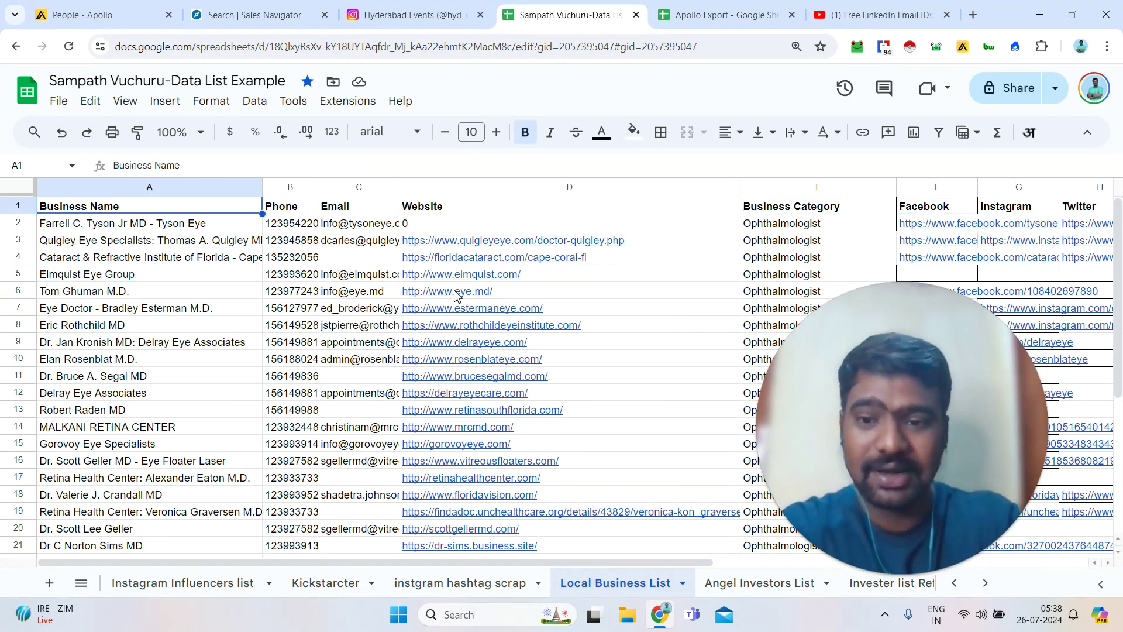
pyautogui.press('Right')
pyautogui.press('Right')
pyautogui.press('Right')
pyautogui.press('Right')
pyautogui.press('Right')
pyautogui.press('Right')
pyautogui.press('Right')
pyautogui.press('Right')
pyautogui.press('Right')
pyautogui.press('Right')
pyautogui.press('Right')
pyautogui.press('Right')
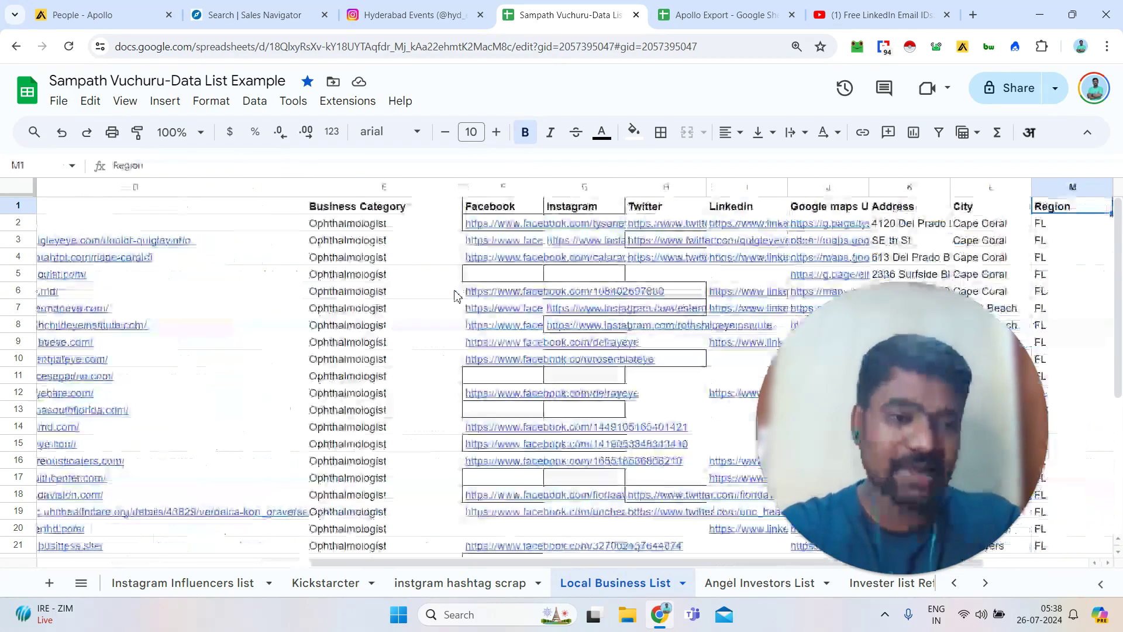
pyautogui.press('Right')
pyautogui.press('Right')
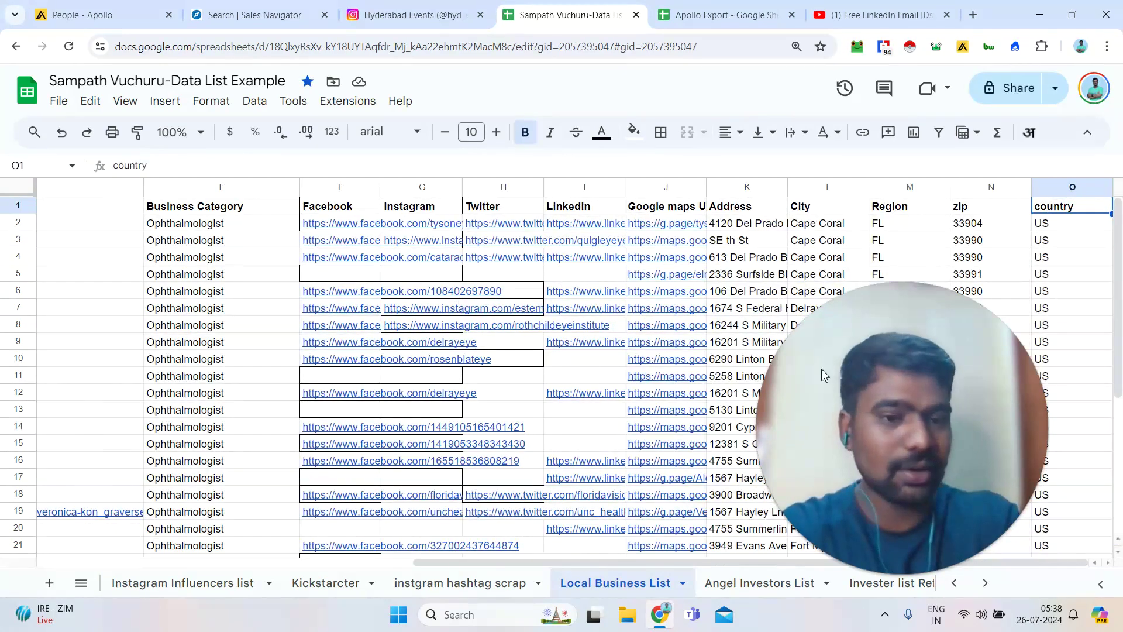
# Look through the headers of the Recently Funded Companies and E commerce stores sheets.
pyautogui.click(81, 582)
pyautogui.click(233, 368)
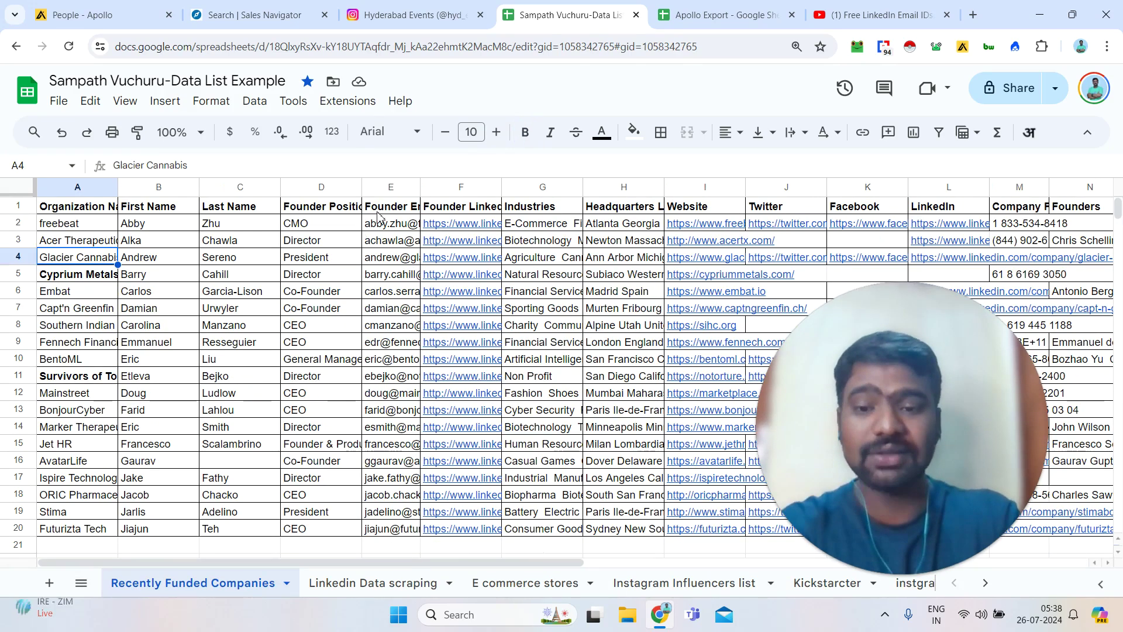
pyautogui.press('Right')
pyautogui.press('Right')
pyautogui.press('Right')
pyautogui.press('Right')
pyautogui.press('Right')
pyautogui.press('Right')
pyautogui.press('Right')
pyautogui.press('Right')
pyautogui.press('Right')
pyautogui.press('Right')
pyautogui.press('Right')
pyautogui.press('Right')
pyautogui.press('Right')
pyautogui.press('Right')
pyautogui.press('Right')
pyautogui.press('Right')
pyautogui.press('Right')
pyautogui.press('Right')
pyautogui.press('Right')
pyautogui.press('Right')
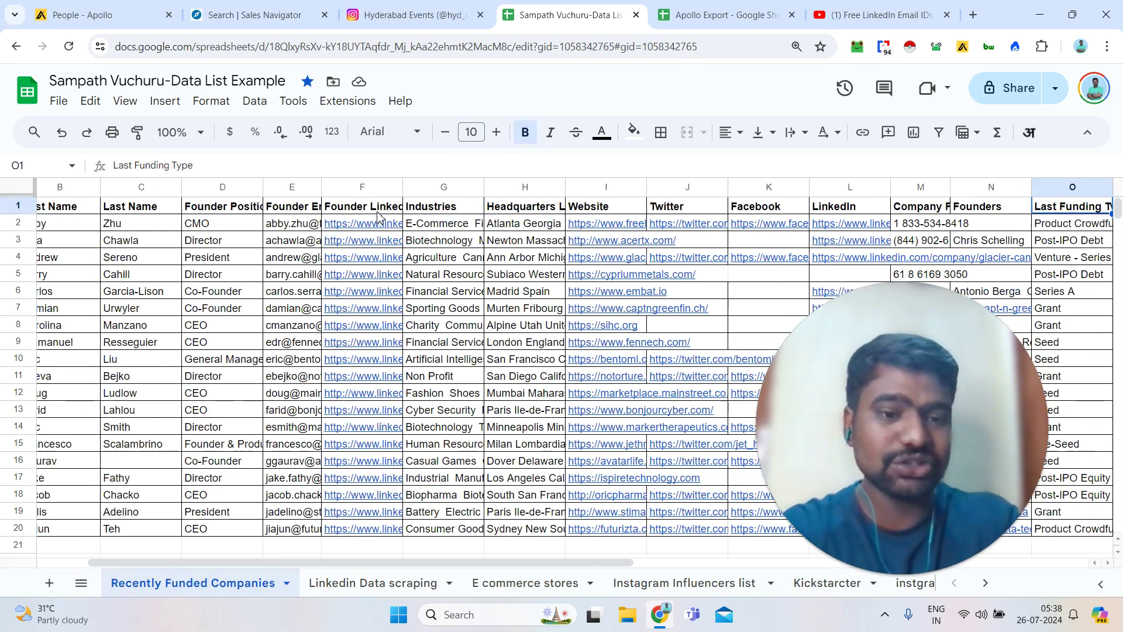
pyautogui.press('Left')
pyautogui.press('Left')
pyautogui.press('Left')
pyautogui.press('Left')
pyautogui.press('Left')
pyautogui.press('Left')
pyautogui.press('Left')
pyautogui.press('Left')
pyautogui.press('Left')
pyautogui.press('Left')
pyautogui.press('Left')
pyautogui.press('Left')
pyautogui.press('Left')
pyautogui.press('Left')
pyautogui.press('Left')
pyautogui.press('Left')
pyautogui.press('Left')
pyautogui.press('Left')
pyautogui.press('Left')
pyautogui.press('Left')
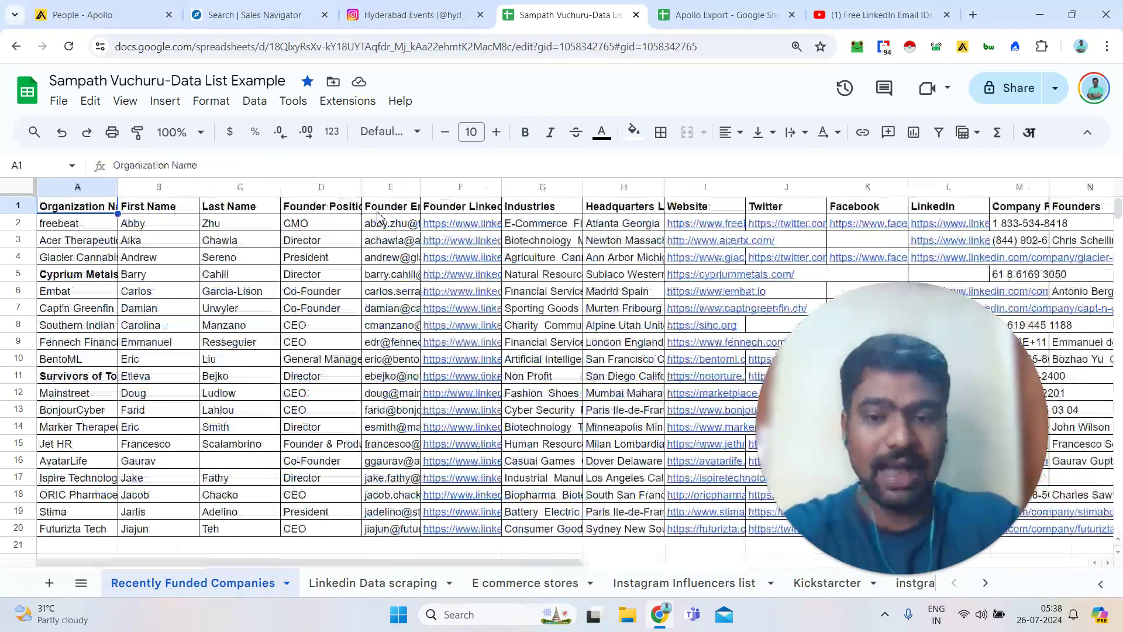
pyautogui.click(81, 582)
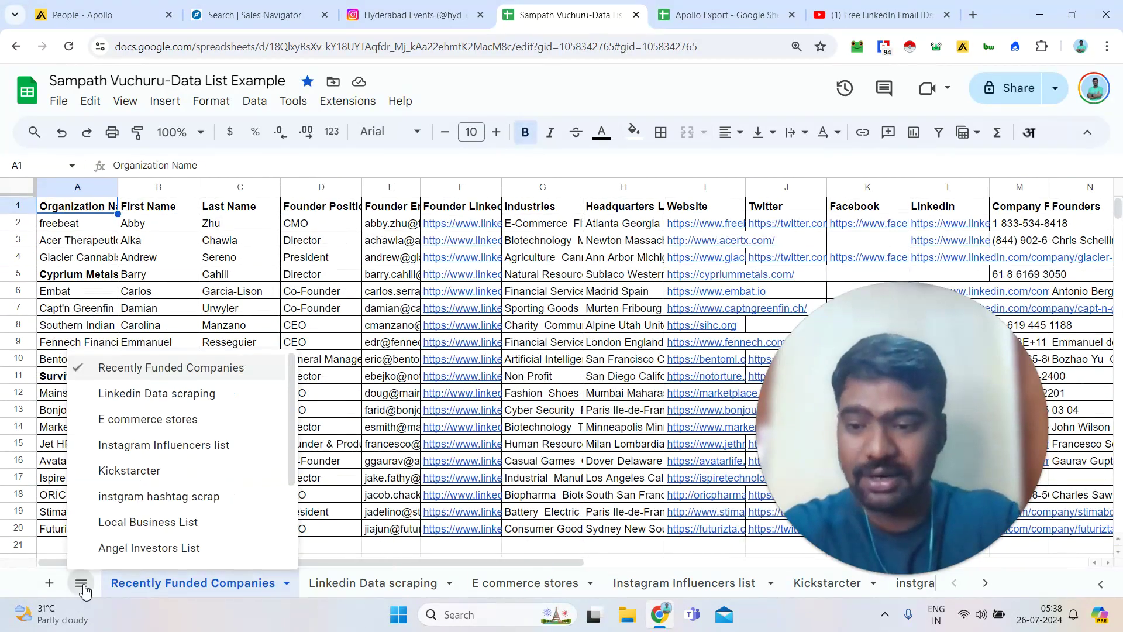
pyautogui.click(148, 417)
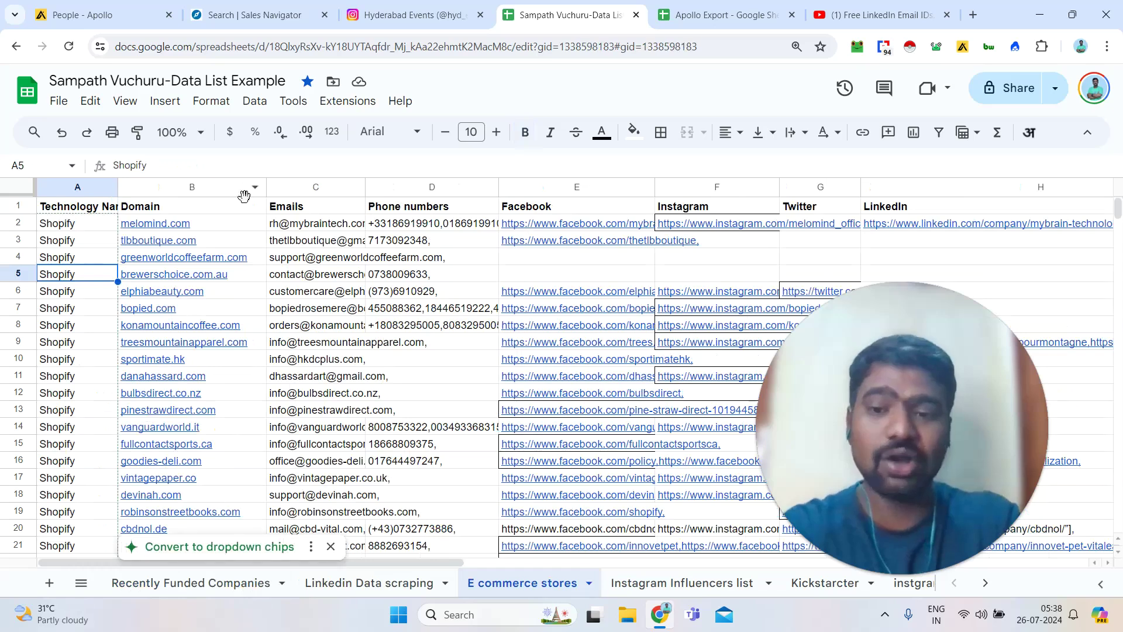
pyautogui.press('Up')
pyautogui.press('Up')
pyautogui.press('Up')
pyautogui.press('Up')
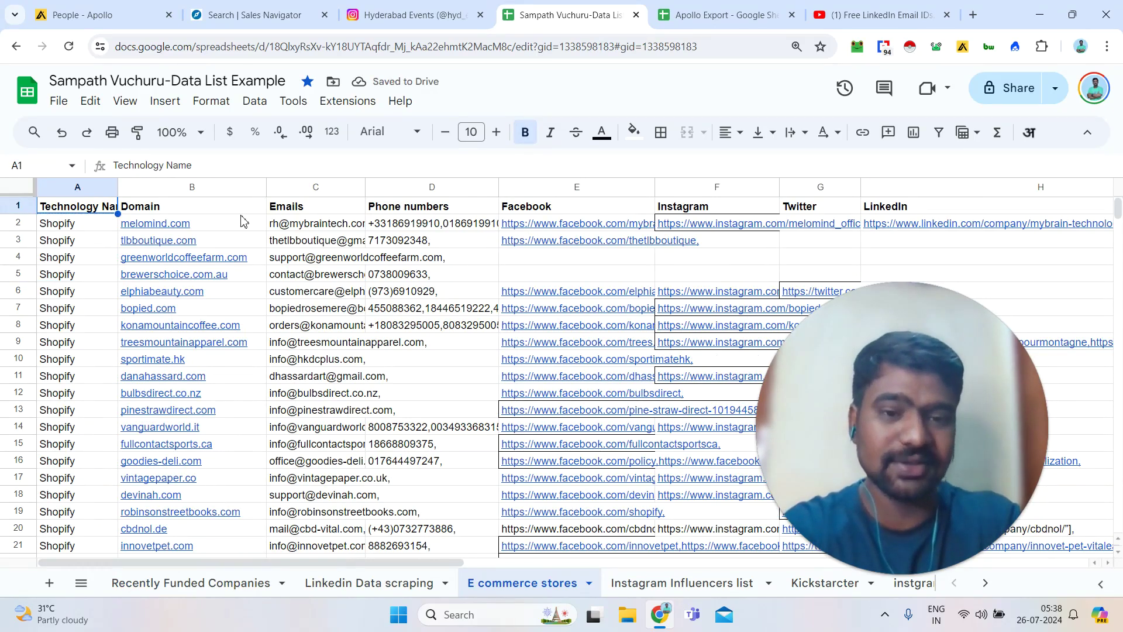
# View the Angel Investors List and Linkedin Data scraping sheets, then return to the YouTube video.
pyautogui.click(82, 583)
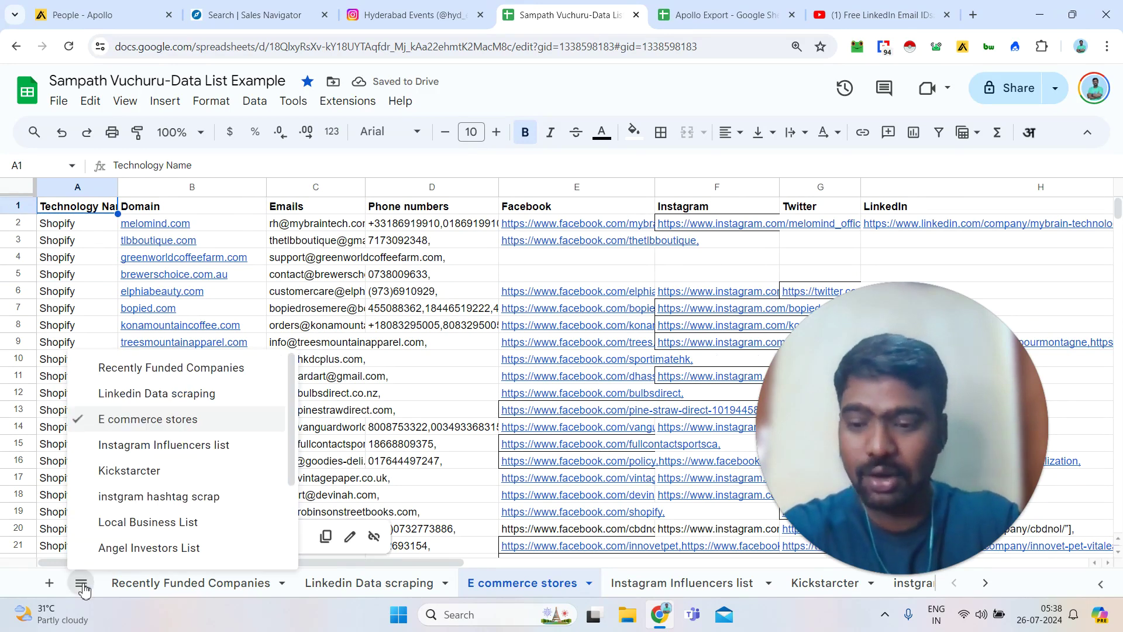
pyautogui.click(170, 549)
pyautogui.click(322, 326)
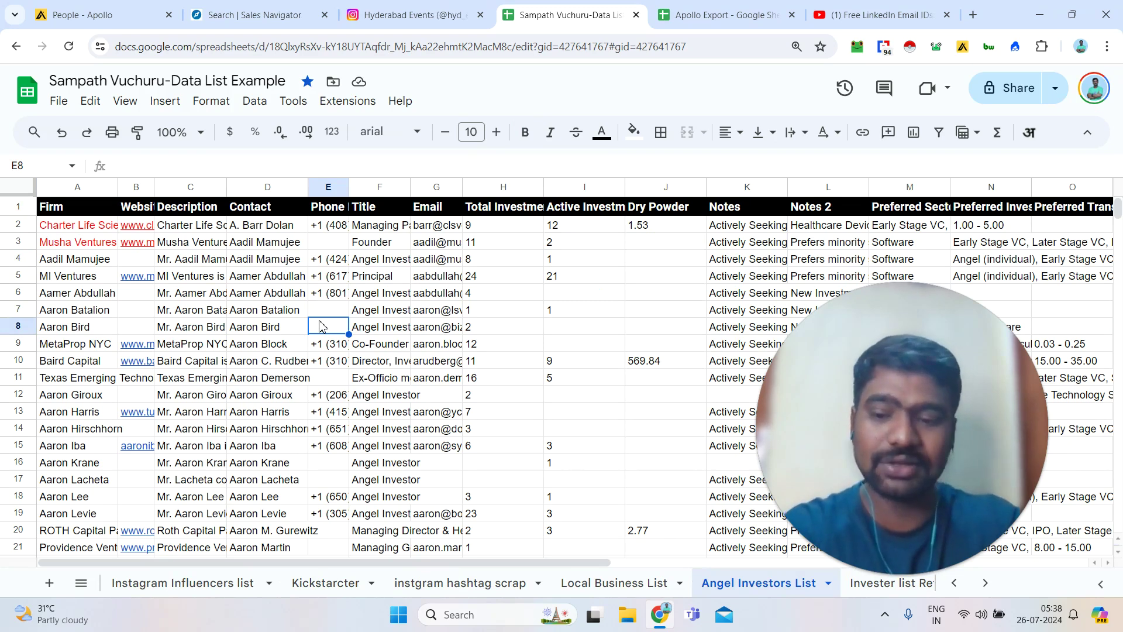
pyautogui.click(81, 583)
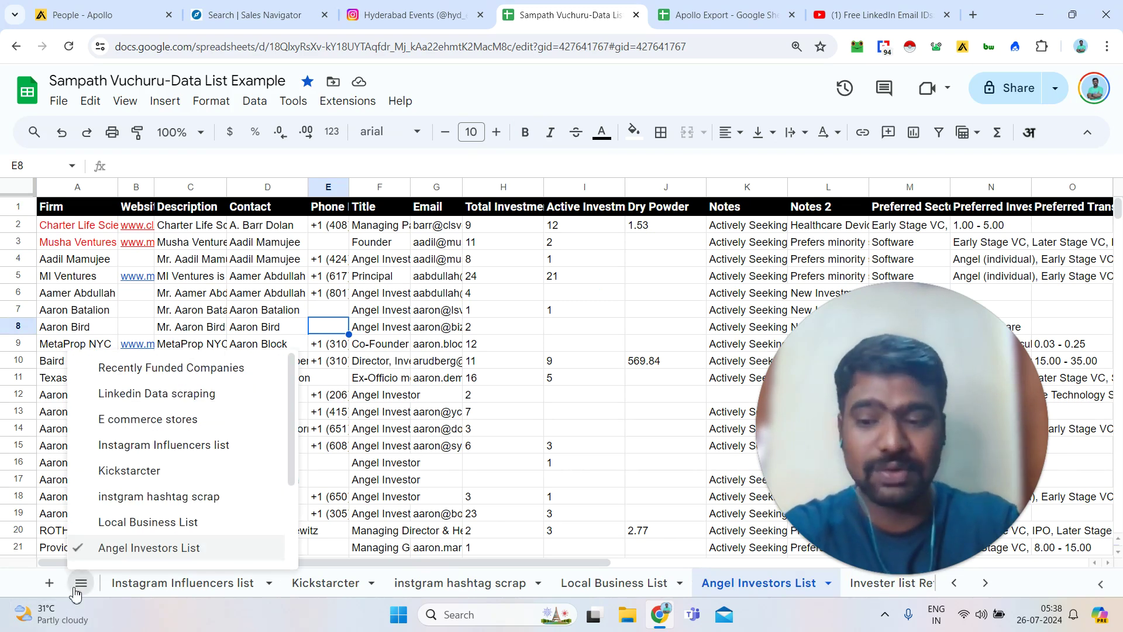
pyautogui.click(217, 394)
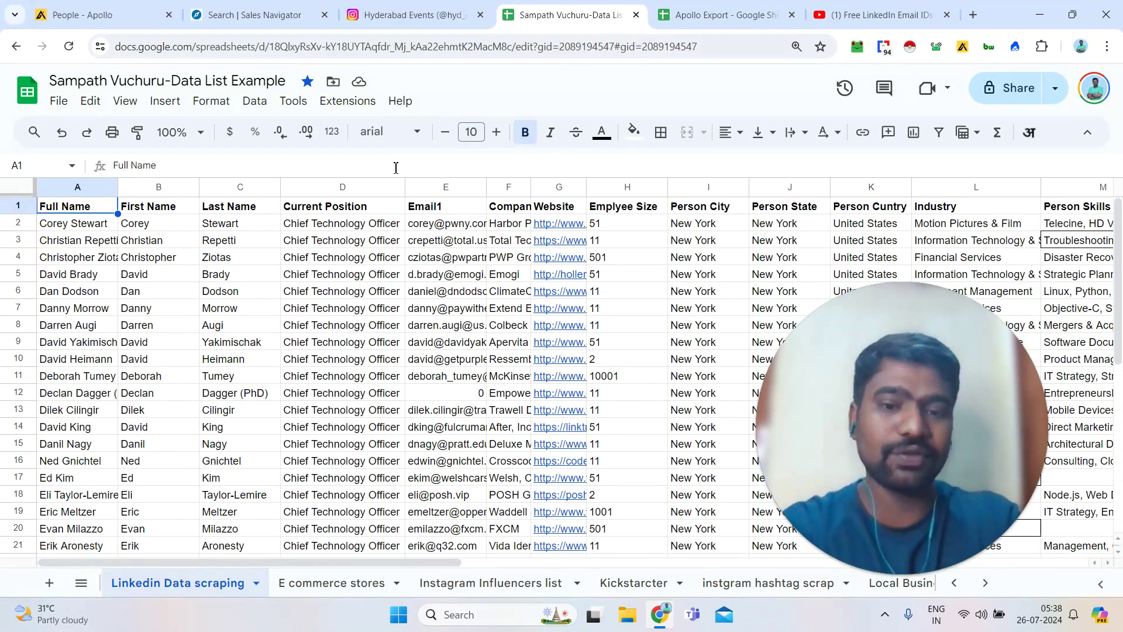
pyautogui.click(865, 12)
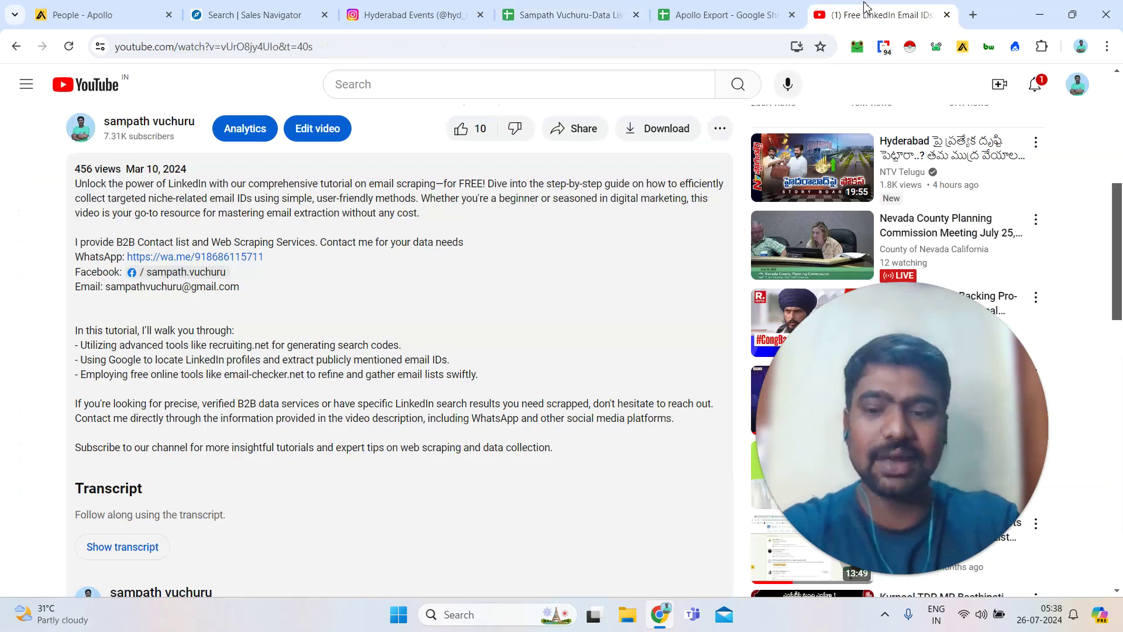
# Select the WhatsApp, Facebook and Email lines in the YouTube description, then go back to Apollo People search.
pyautogui.moveTo(100, 260); pyautogui.dragTo(128, 261)
pyautogui.moveTo(241, 288); pyautogui.dragTo(82, 260)
pyautogui.click(82, 261)
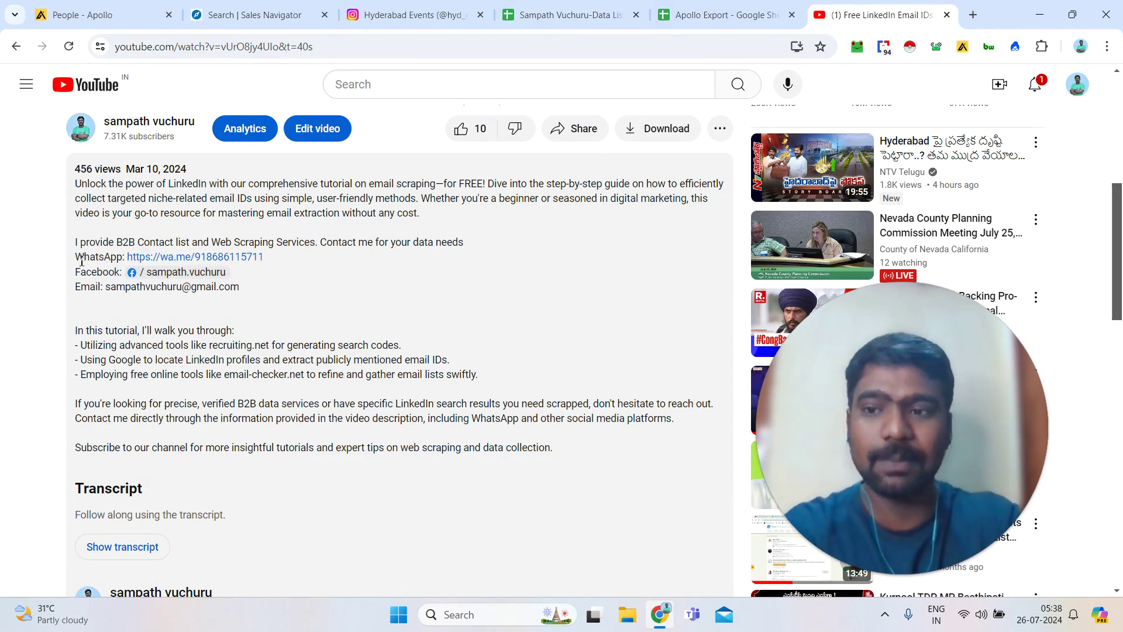
pyautogui.click(94, 7)
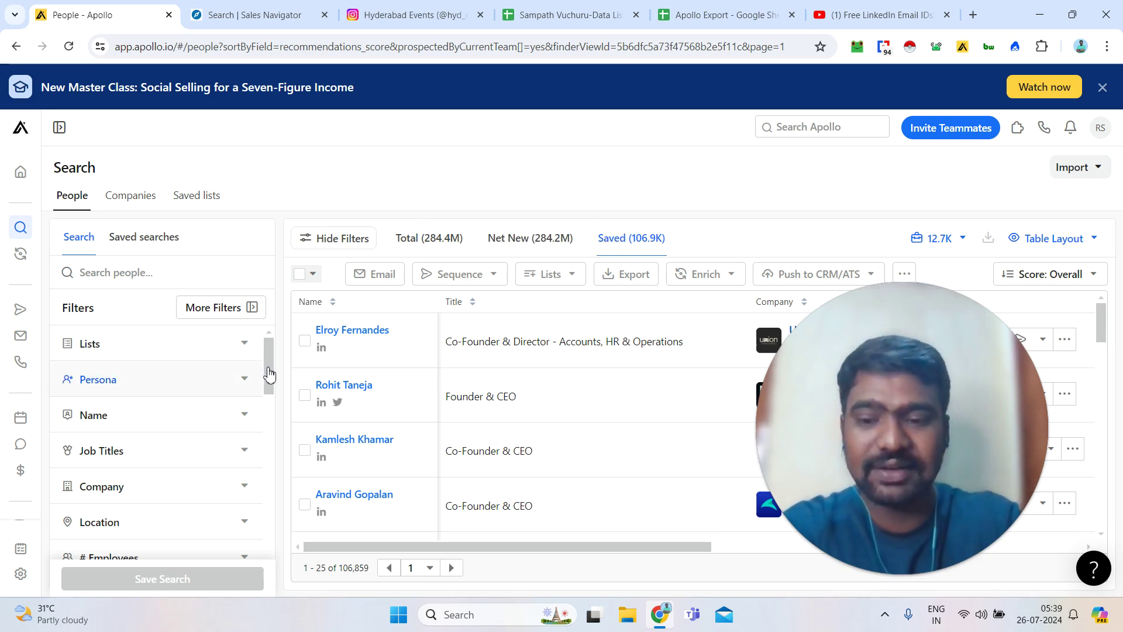
# Expand Apollo's Job Titles filter and type 'ceo' into the job-title search box.
pyautogui.moveTo(269, 374); pyautogui.dragTo(252, 342)
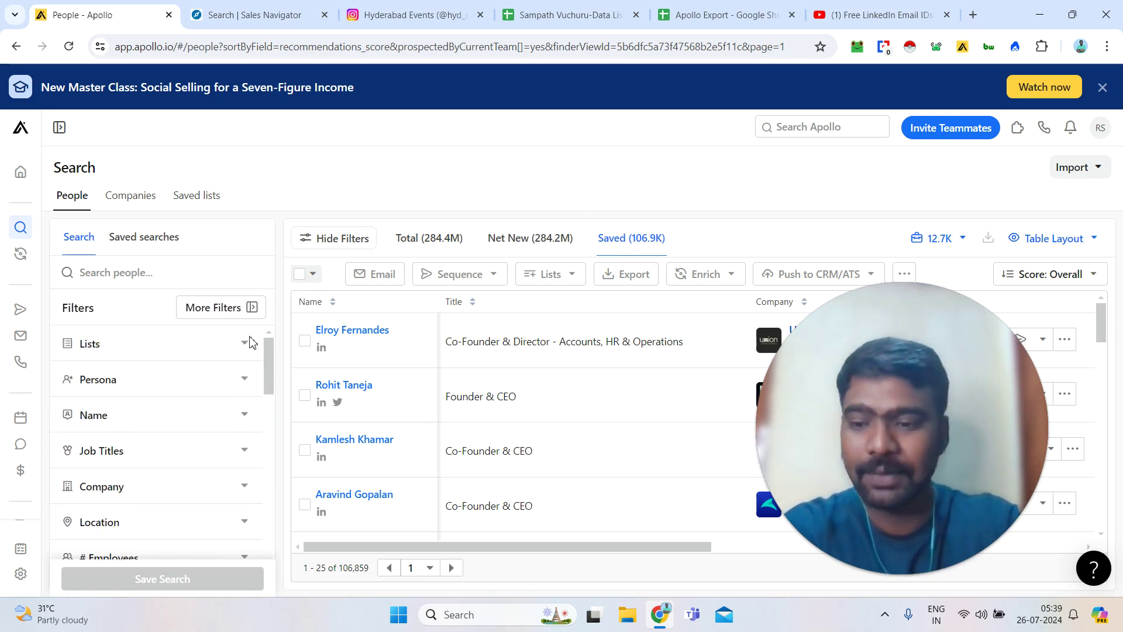
pyautogui.scroll(-2, 255, 359)
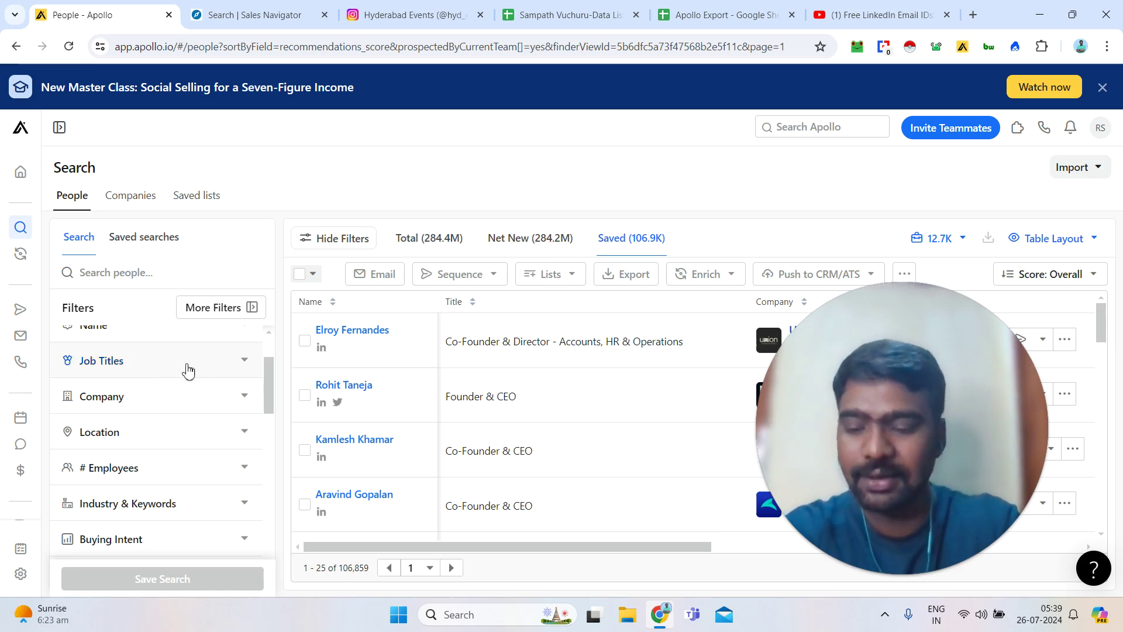
pyautogui.click(246, 374)
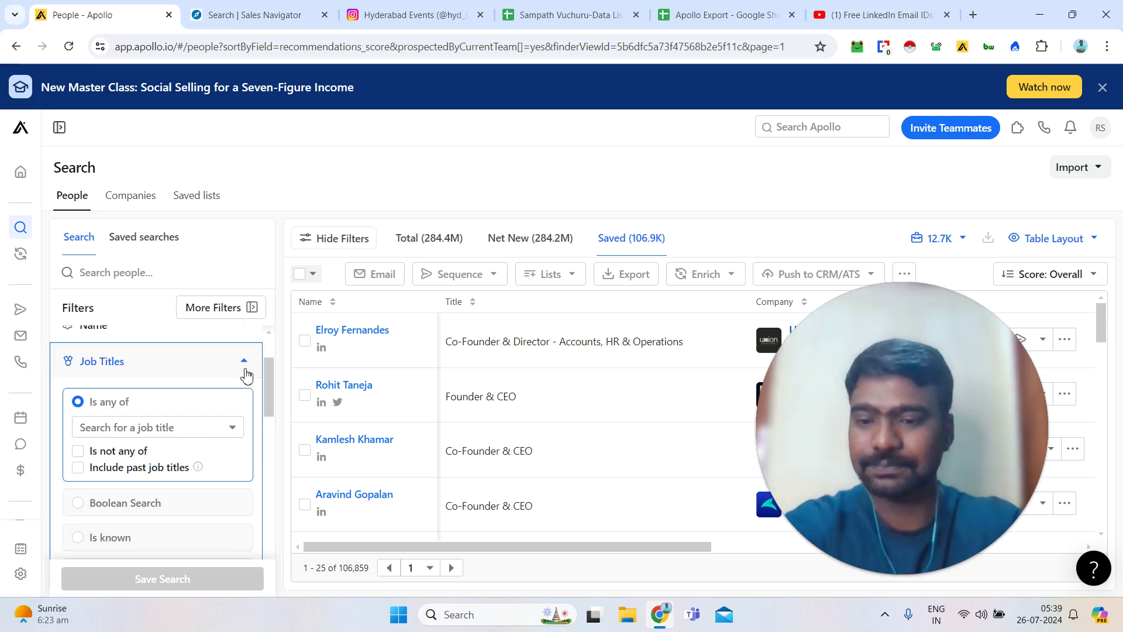
pyautogui.click(176, 428)
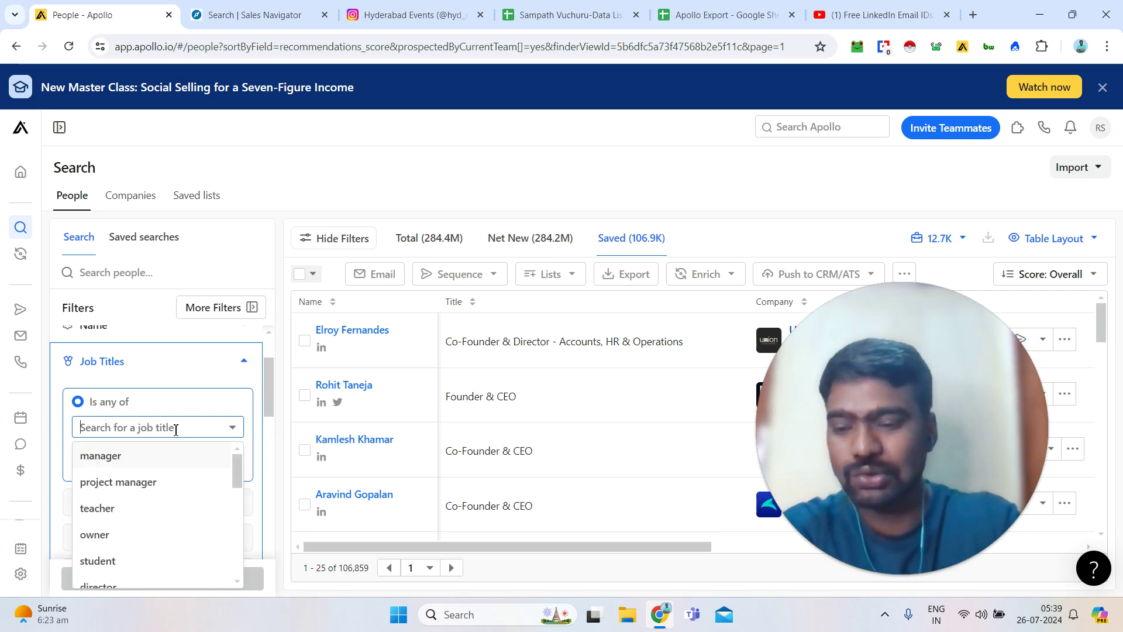
pyautogui.scroll(-1, 266, 395)
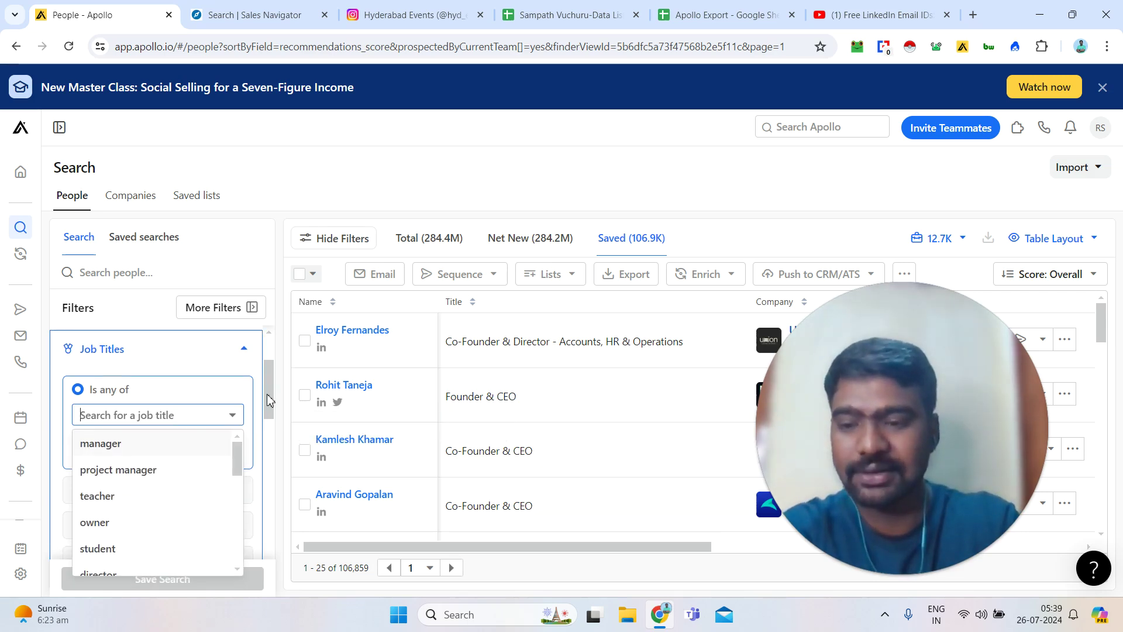
pyautogui.scroll(-3, 268, 412)
pyautogui.scroll(2, 270, 404)
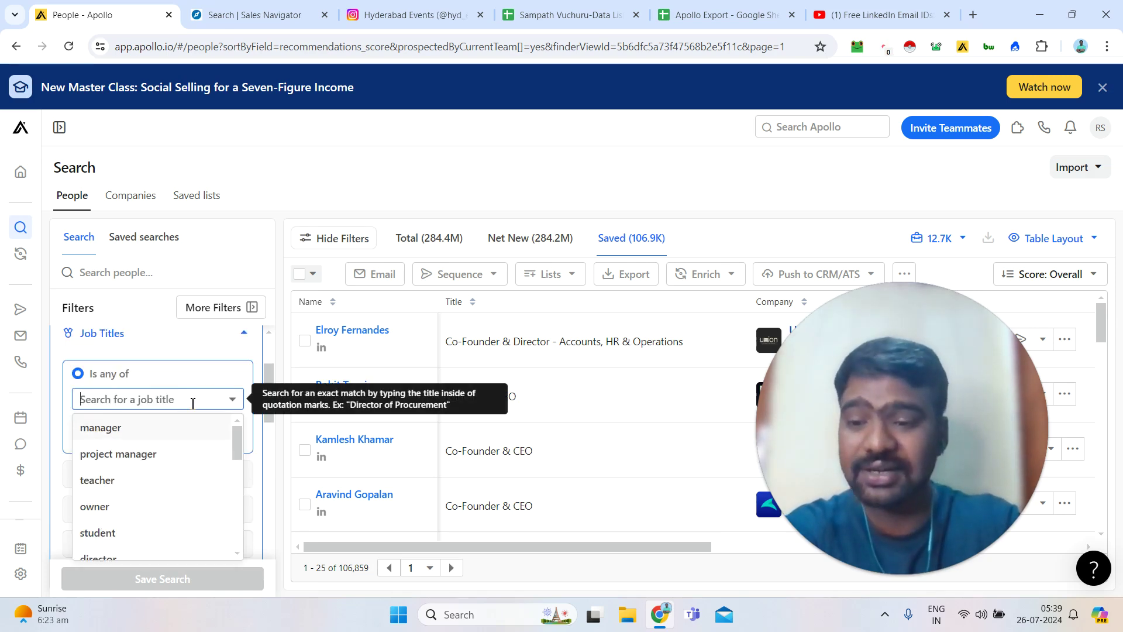
pyautogui.write('ce')
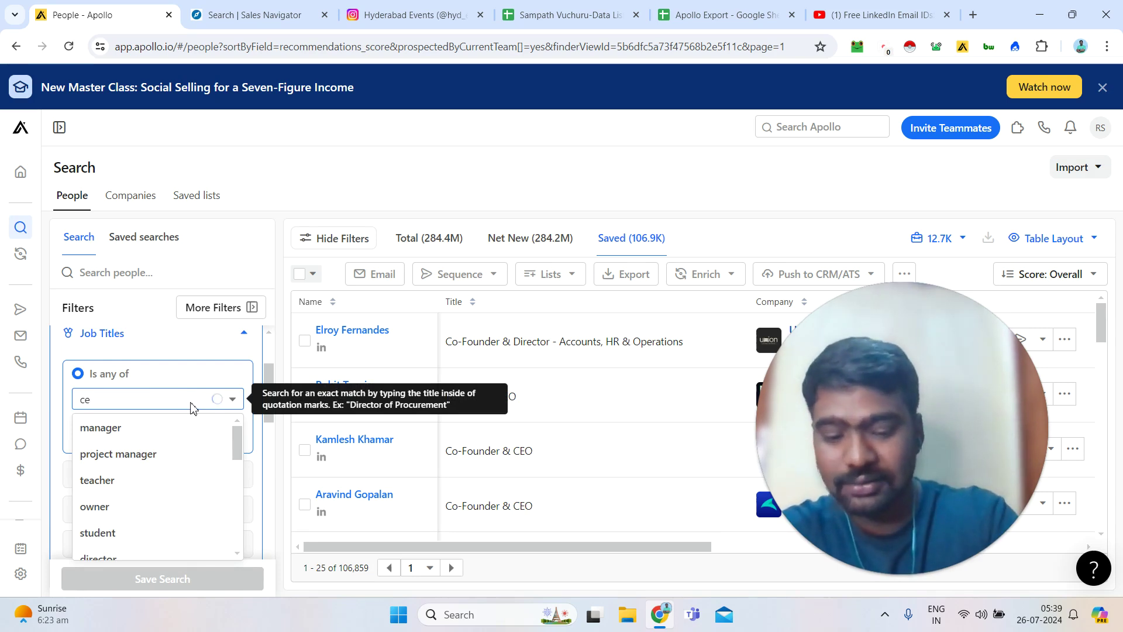
pyautogui.write('o')
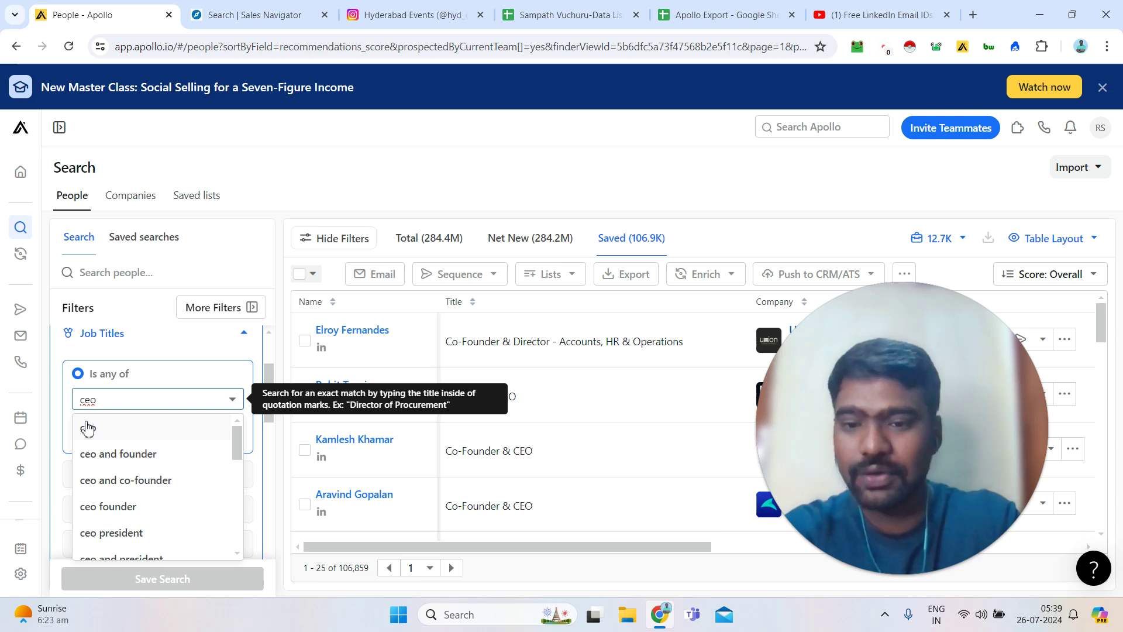
# Apply the ceo job-title filter and expand the Management Level options.
pyautogui.click(87, 427)
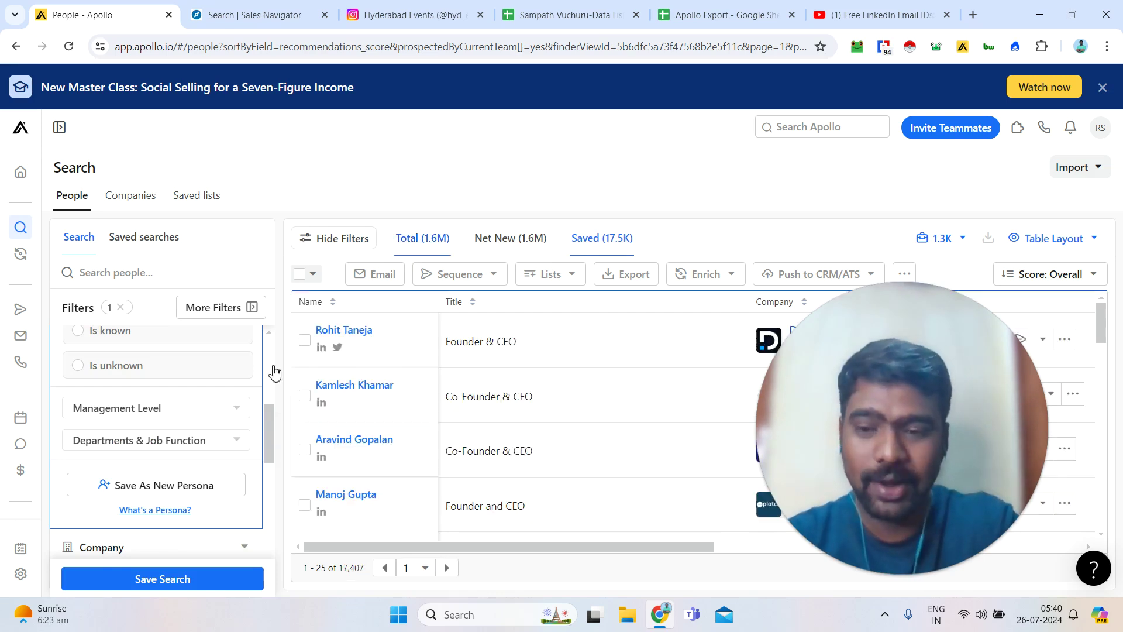
pyautogui.moveTo(270, 442)
pyautogui.mouseDown()
pyautogui.moveTo(266, 377)
pyautogui.moveTo(271, 443)
pyautogui.mouseUp()
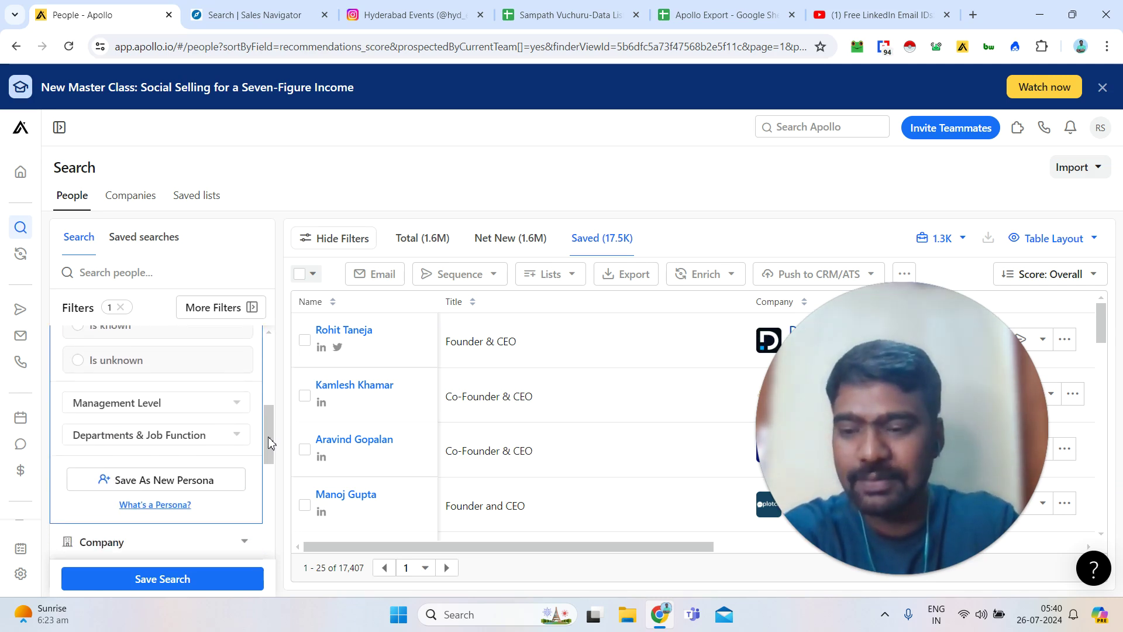
pyautogui.click(237, 404)
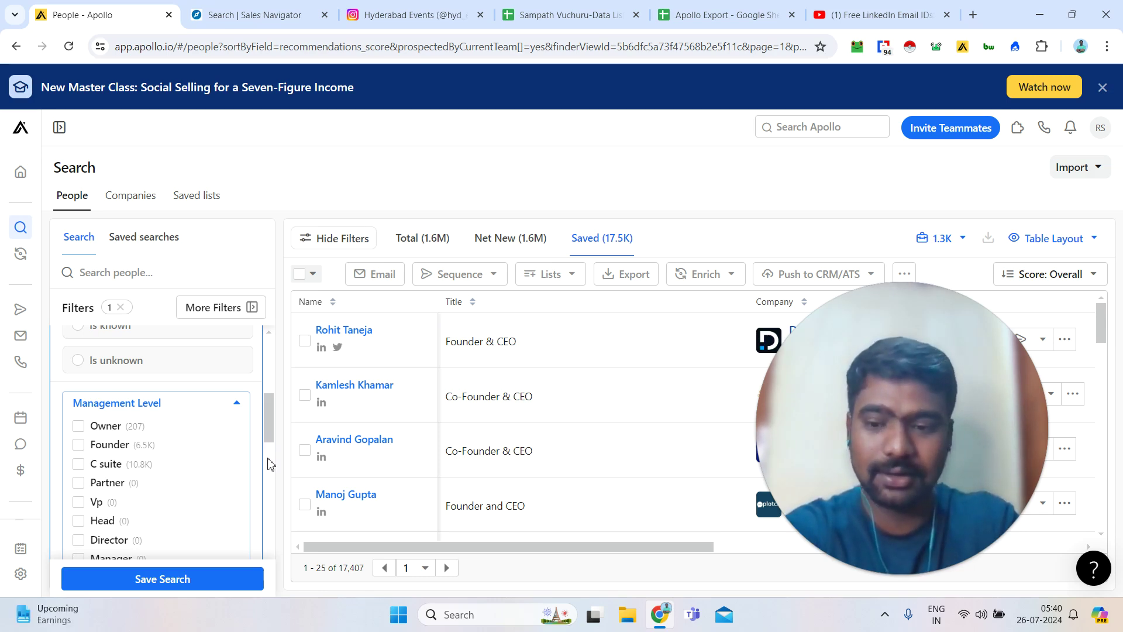
pyautogui.moveTo(265, 412); pyautogui.dragTo(274, 469)
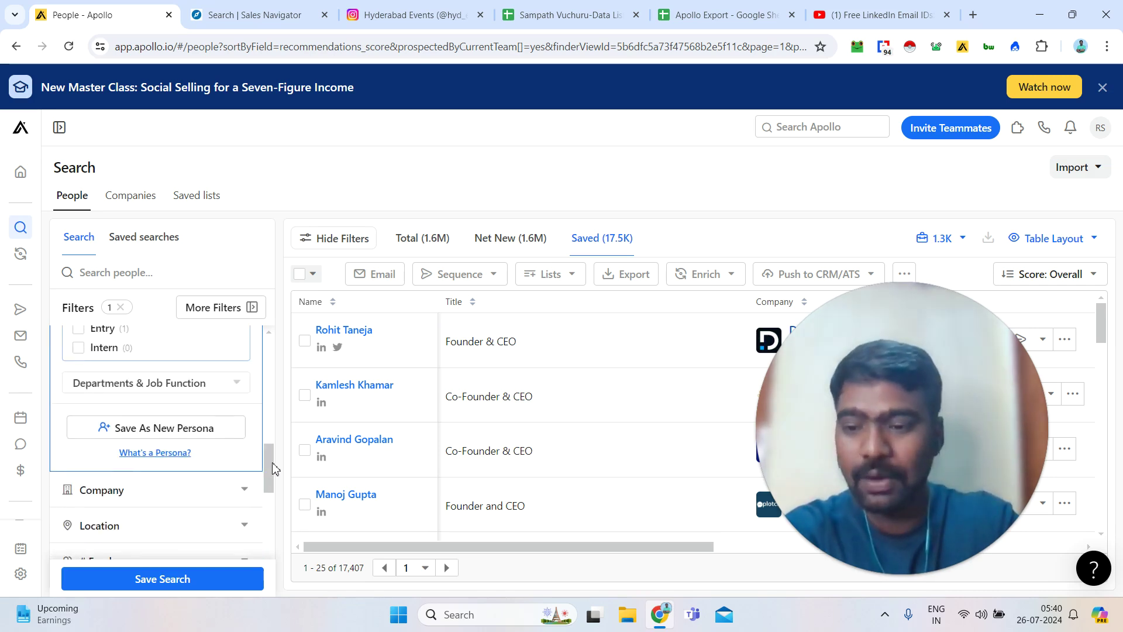
# Expand Departments & Job Function and scroll through its options without selecting any.
pyautogui.click(182, 389)
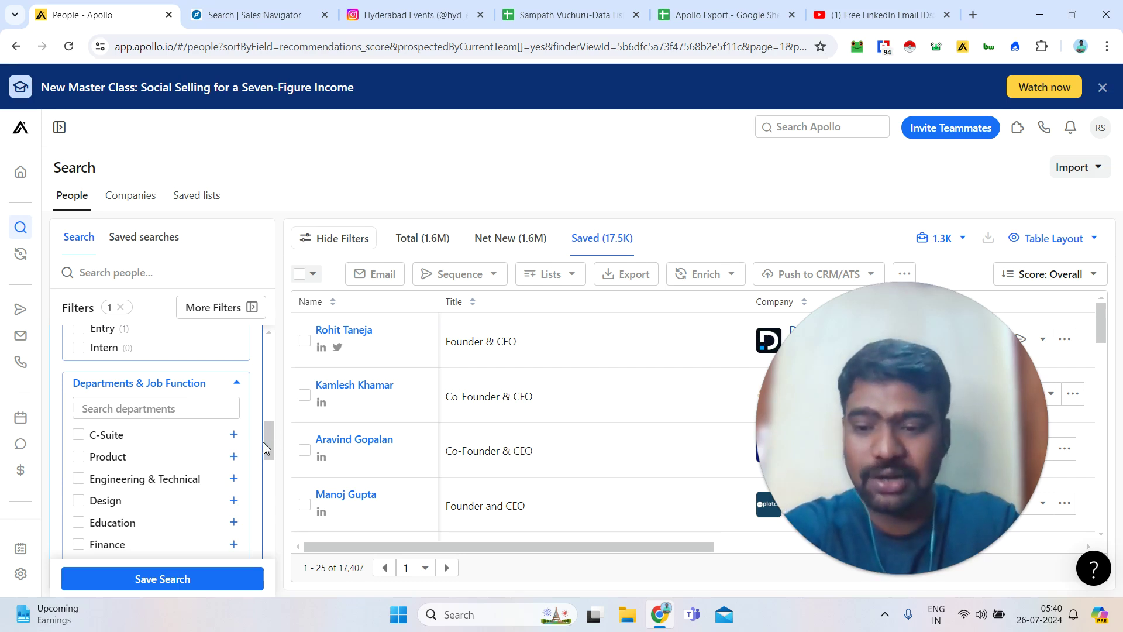
pyautogui.scroll(-2, 271, 443)
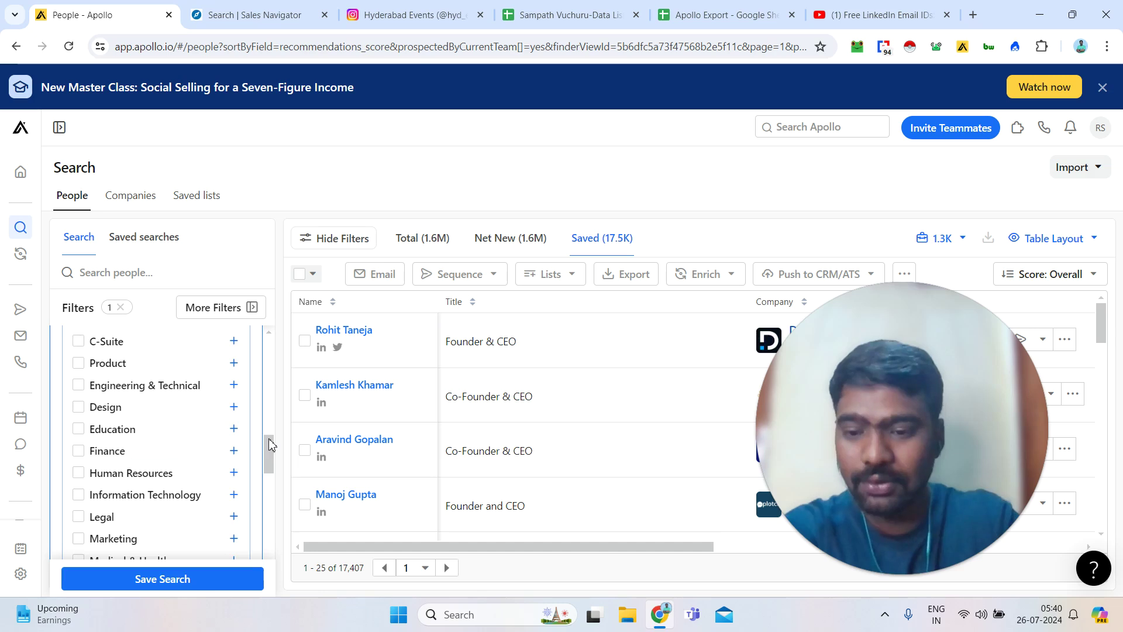
pyautogui.scroll(-2, 269, 445)
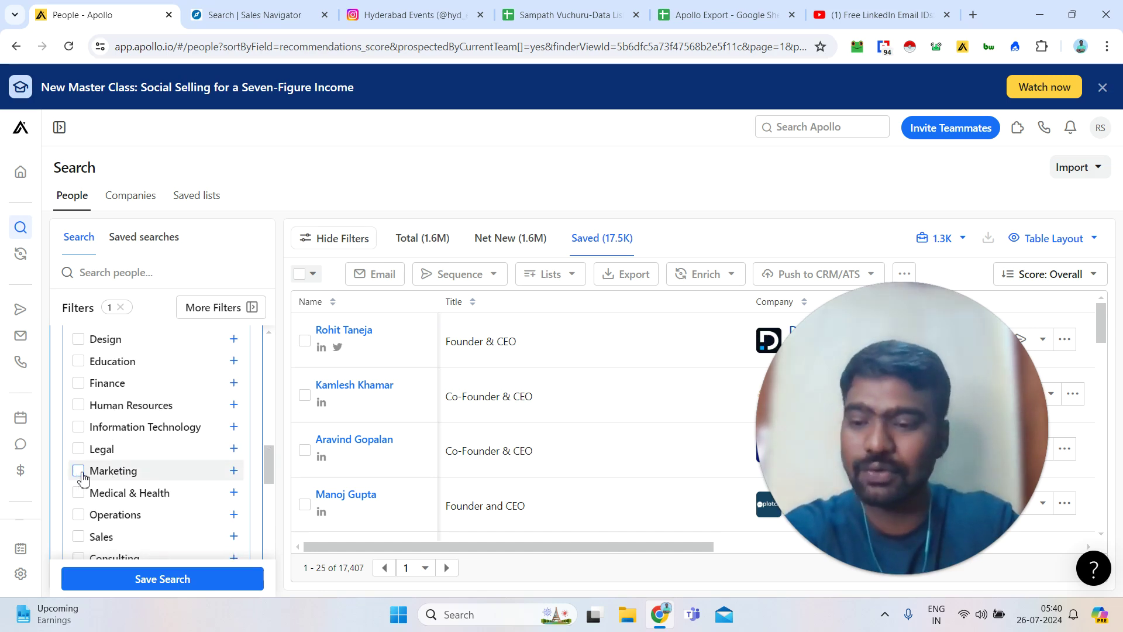
pyautogui.moveTo(269, 474); pyautogui.dragTo(267, 512)
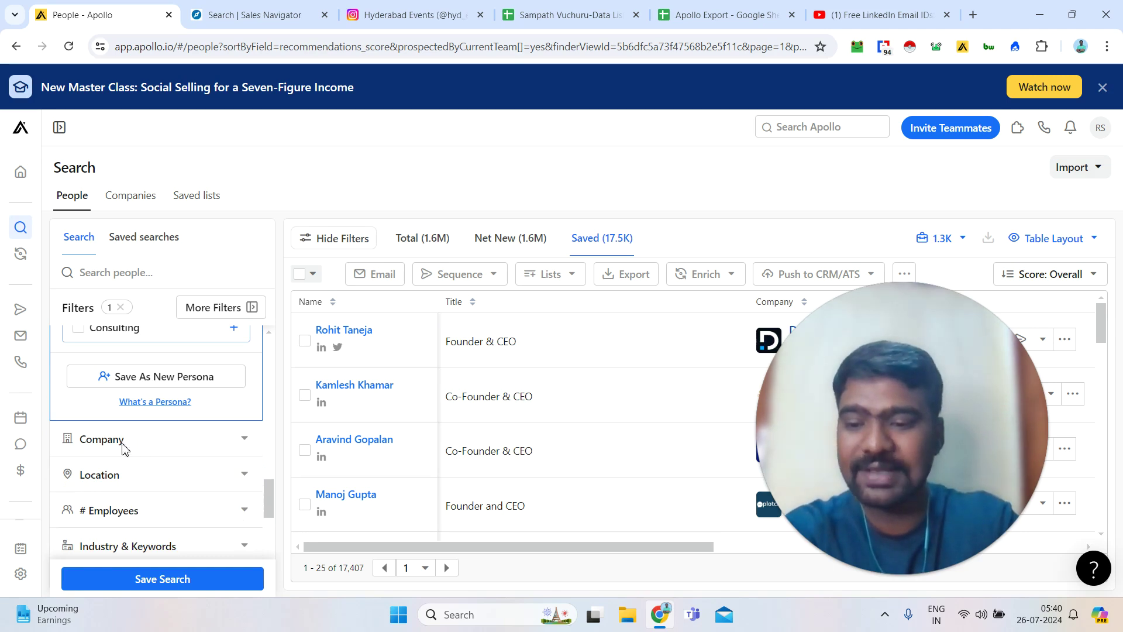
# Expand the Company filter and view its suggestions without choosing a company.
pyautogui.scroll(-1, 244, 444)
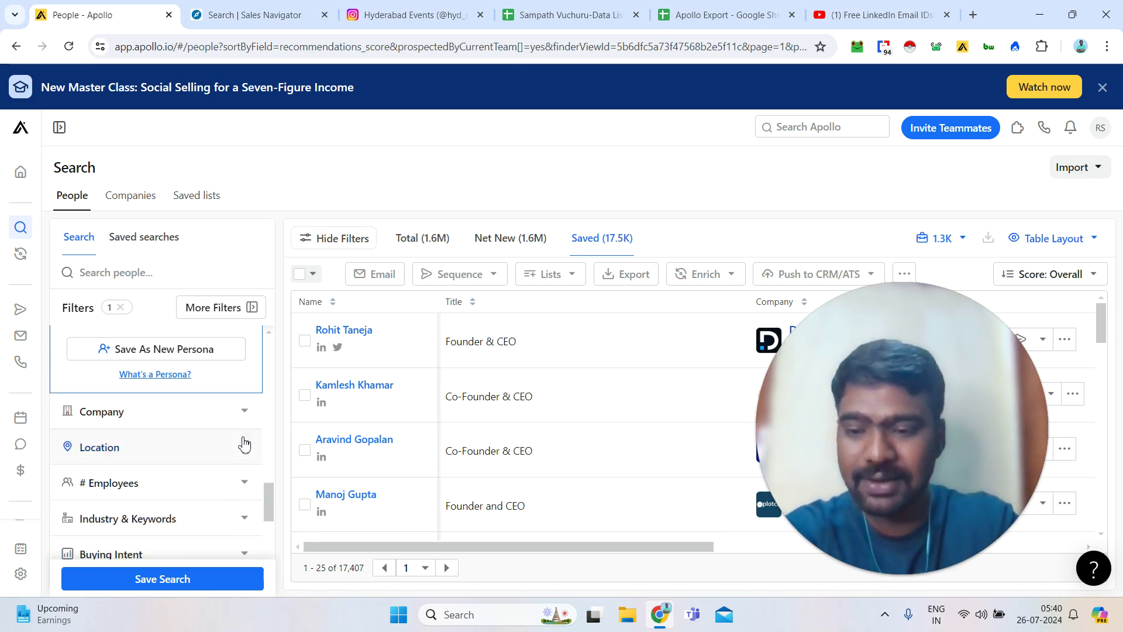
pyautogui.scroll(-5, 243, 427)
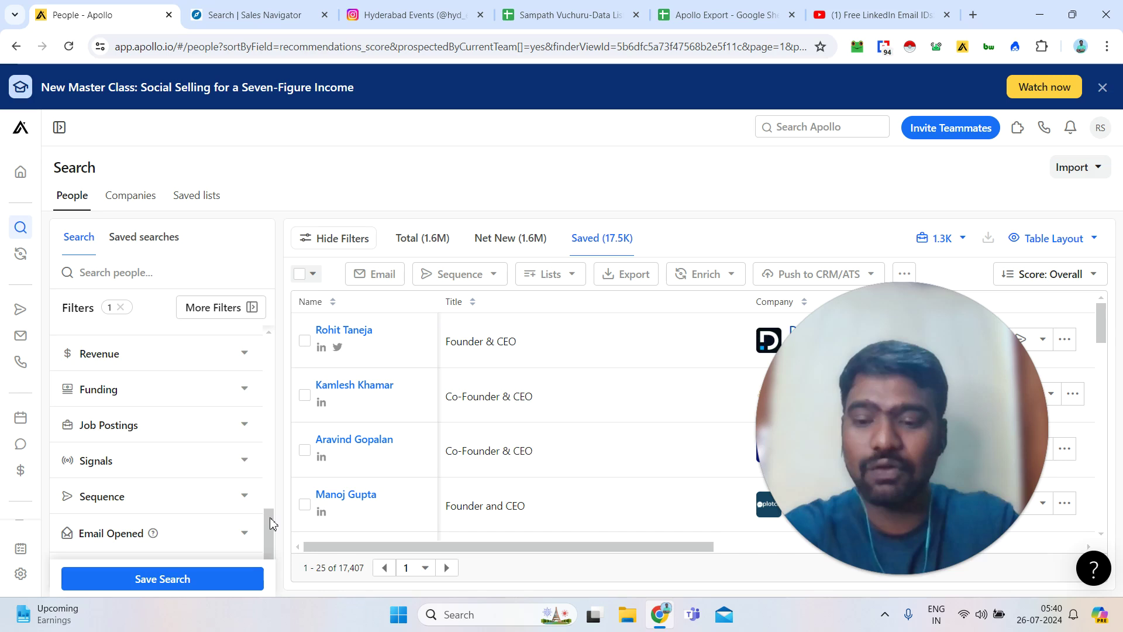
pyautogui.moveTo(273, 522); pyautogui.dragTo(273, 381)
pyautogui.click(243, 391)
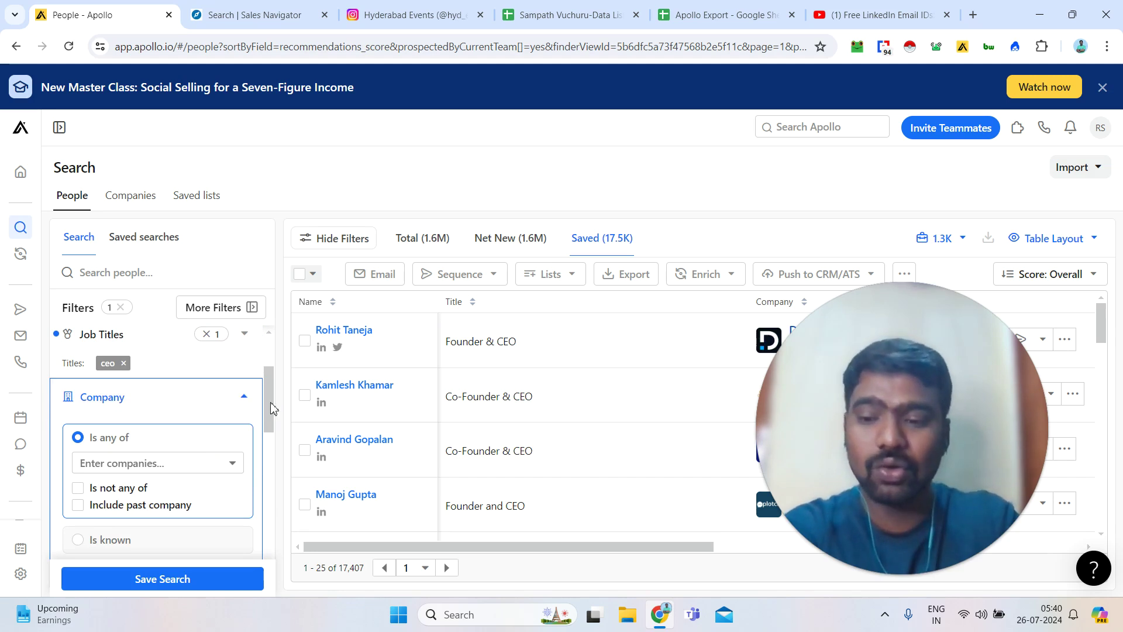
pyautogui.scroll(-2, 271, 408)
pyautogui.click(140, 378)
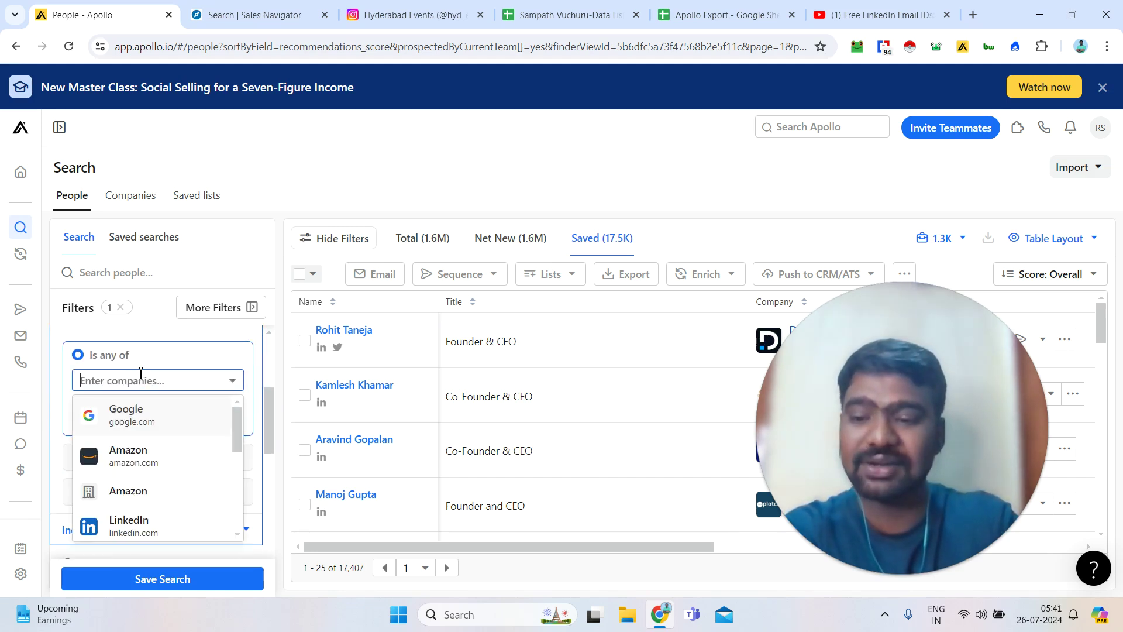
pyautogui.click(436, 236)
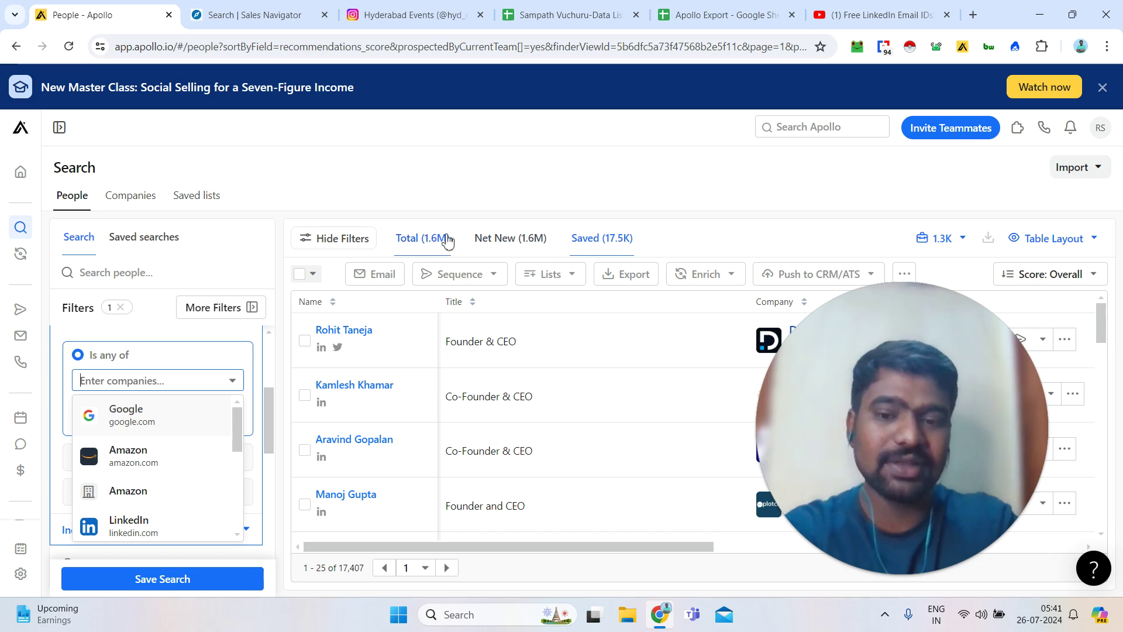
pyautogui.click(451, 173)
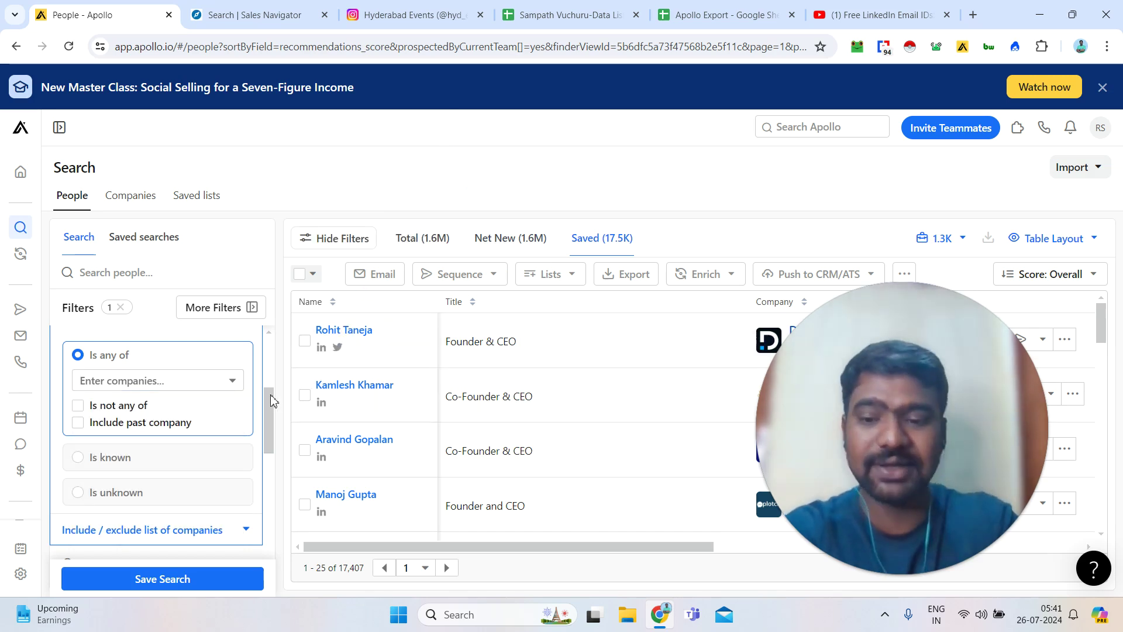
# Expand the include/exclude list of companies section, focus the include box, then scroll on.
pyautogui.moveTo(273, 402); pyautogui.dragTo(267, 429)
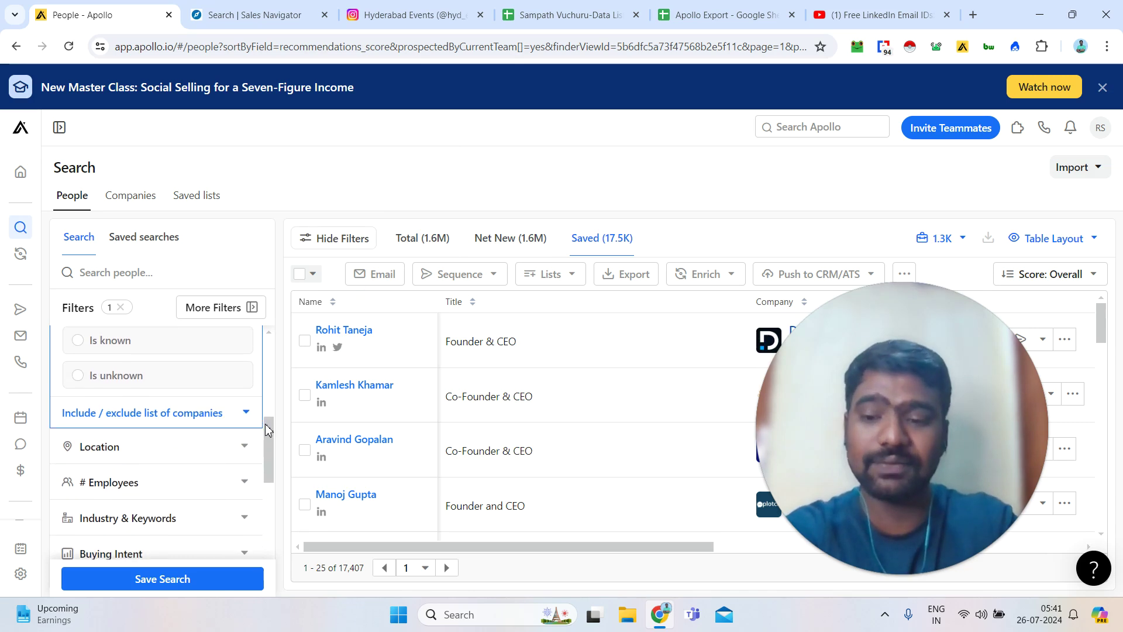
pyautogui.click(163, 422)
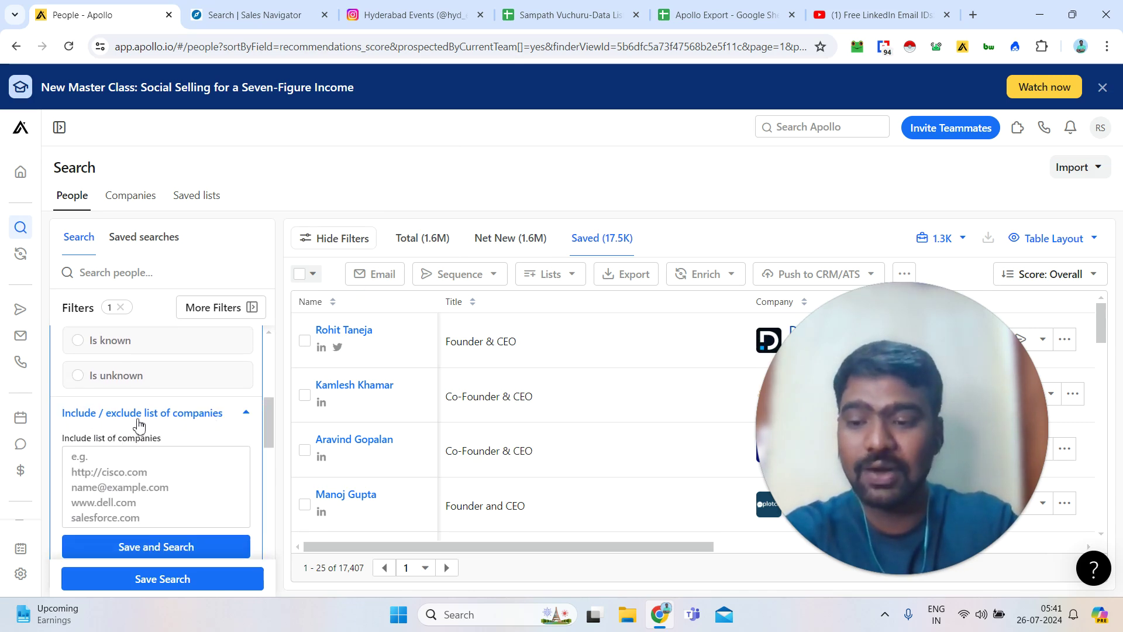
pyautogui.click(128, 475)
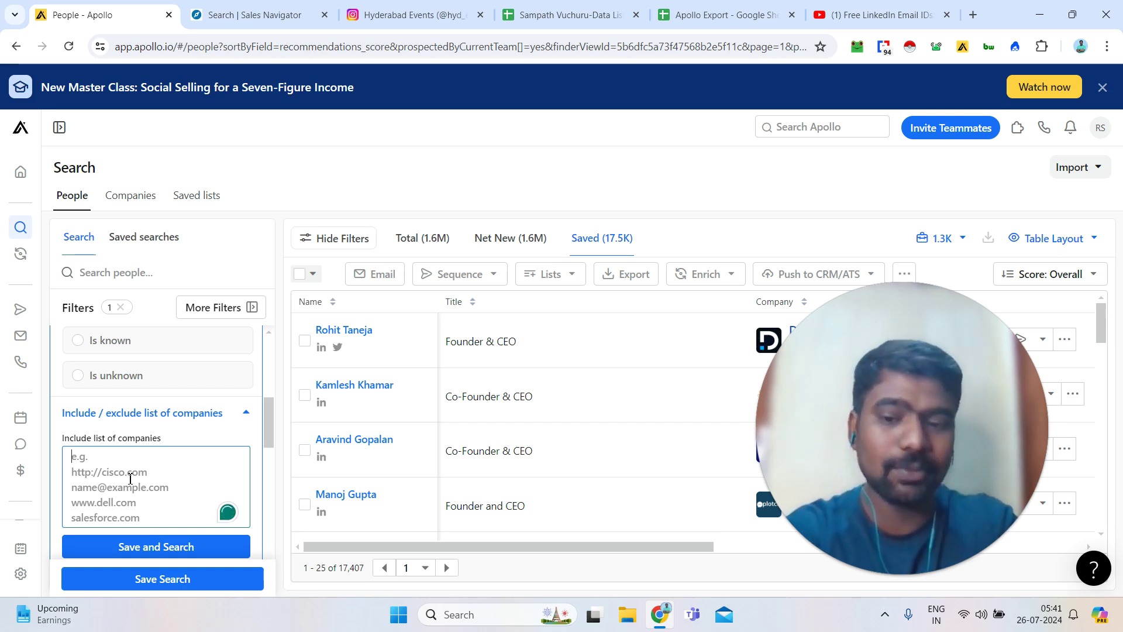
pyautogui.scroll(-1, 268, 430)
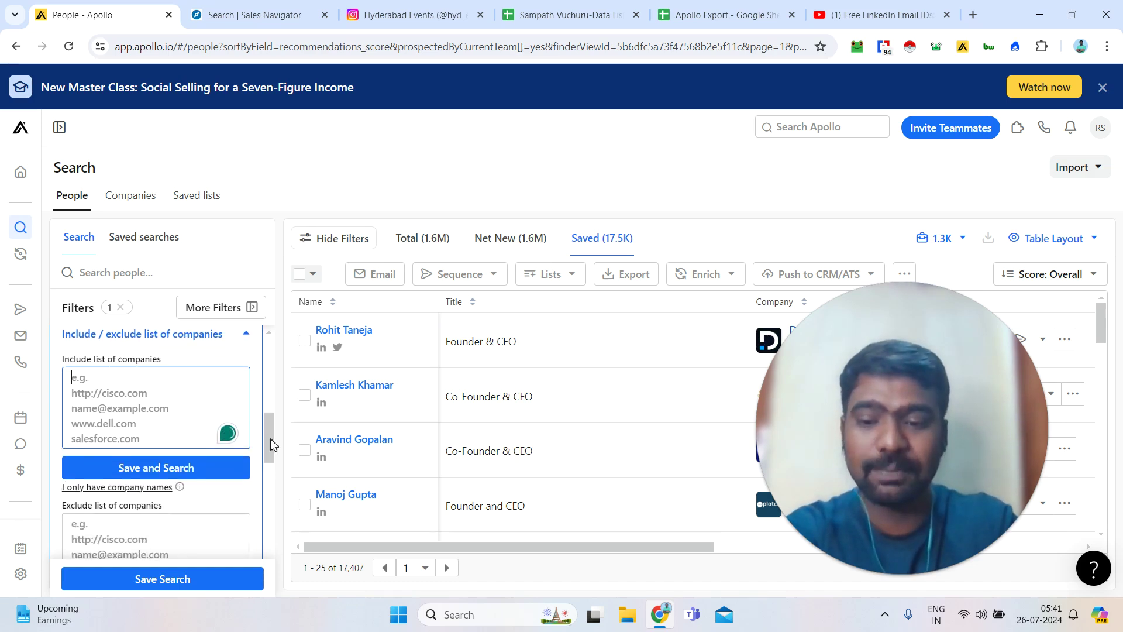
pyautogui.scroll(-2, 271, 444)
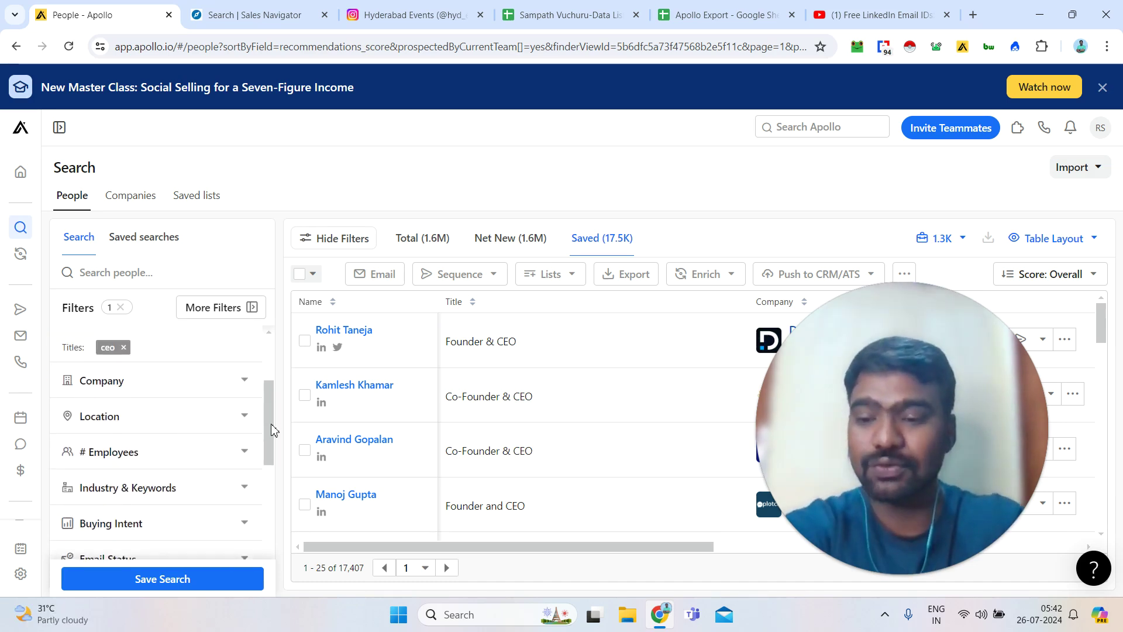
pyautogui.scroll(-1, 270, 430)
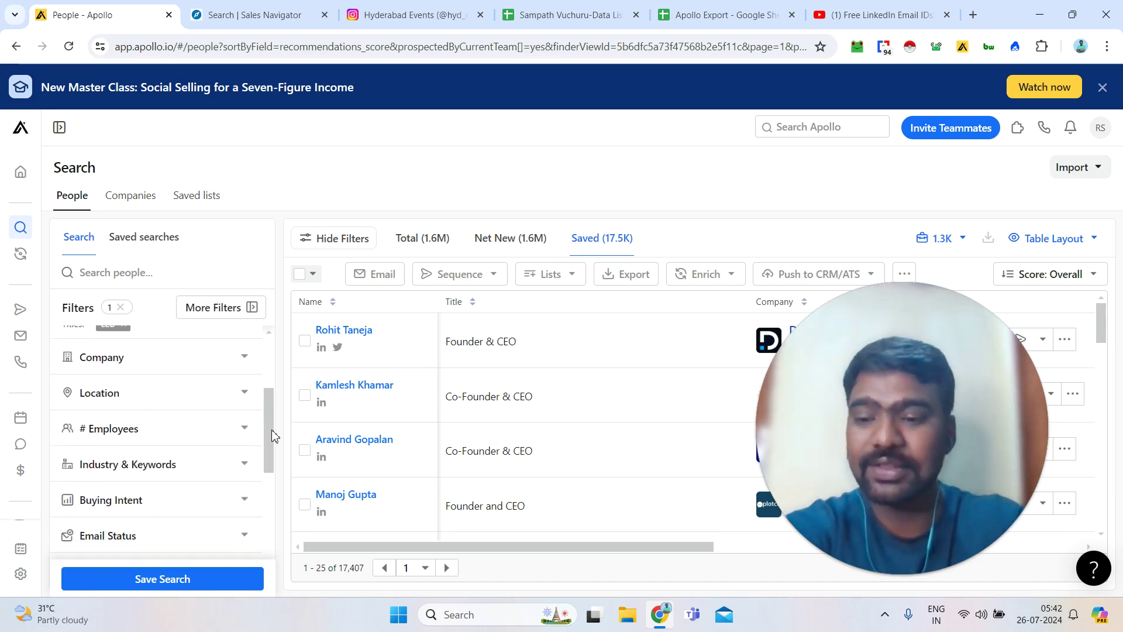
# Set the Contact location filter to United States, cutting results to 11,422.
pyautogui.click(226, 401)
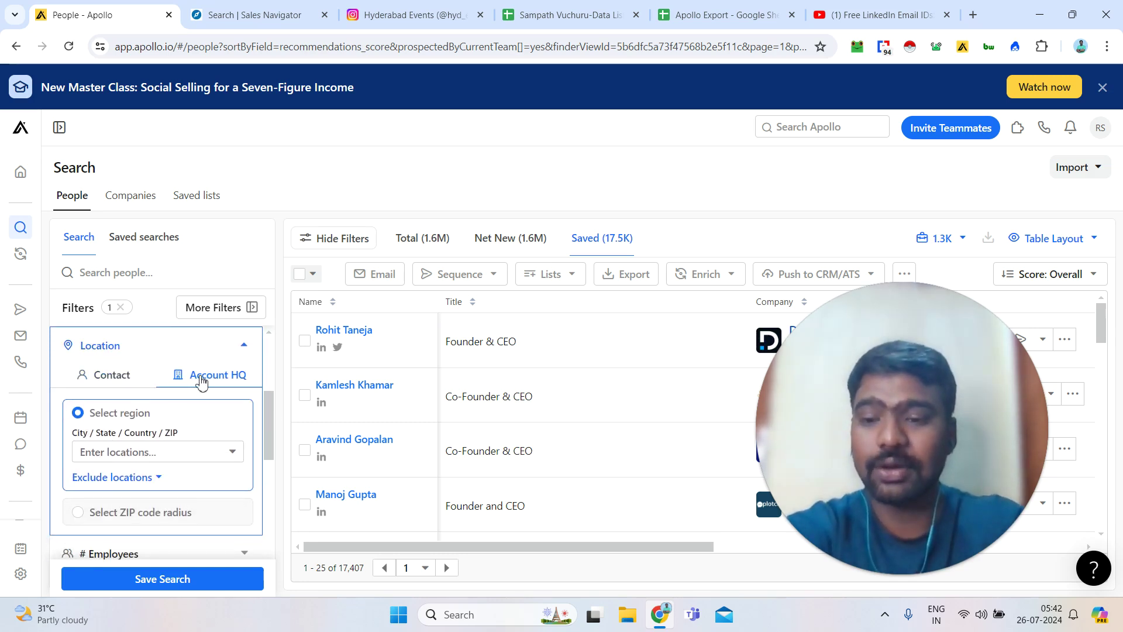
pyautogui.click(193, 453)
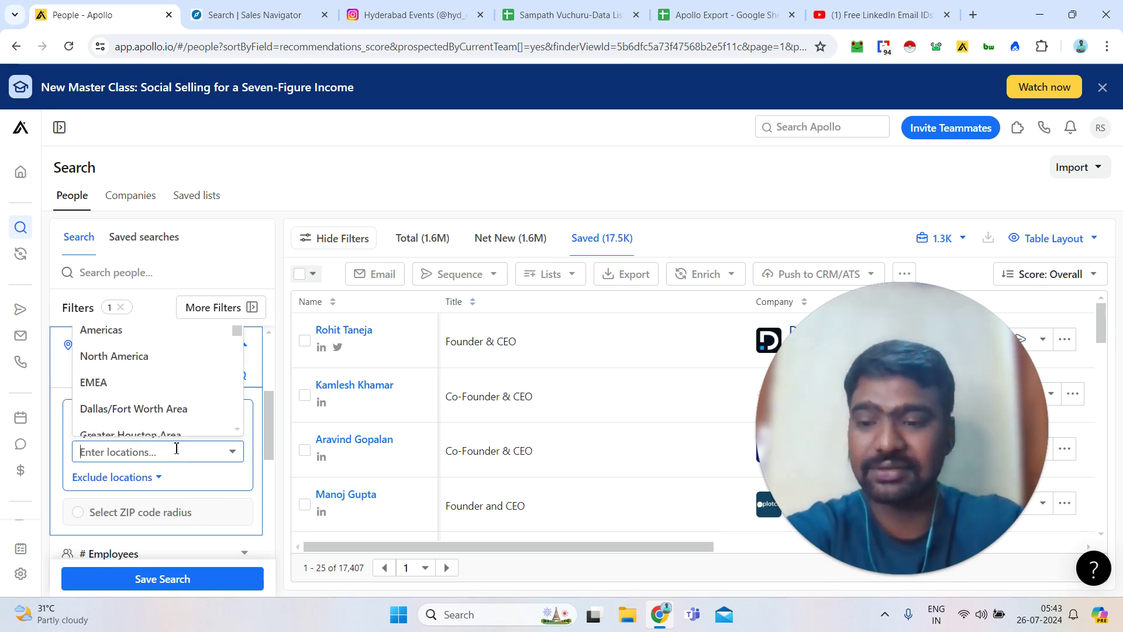
pyautogui.click(491, 183)
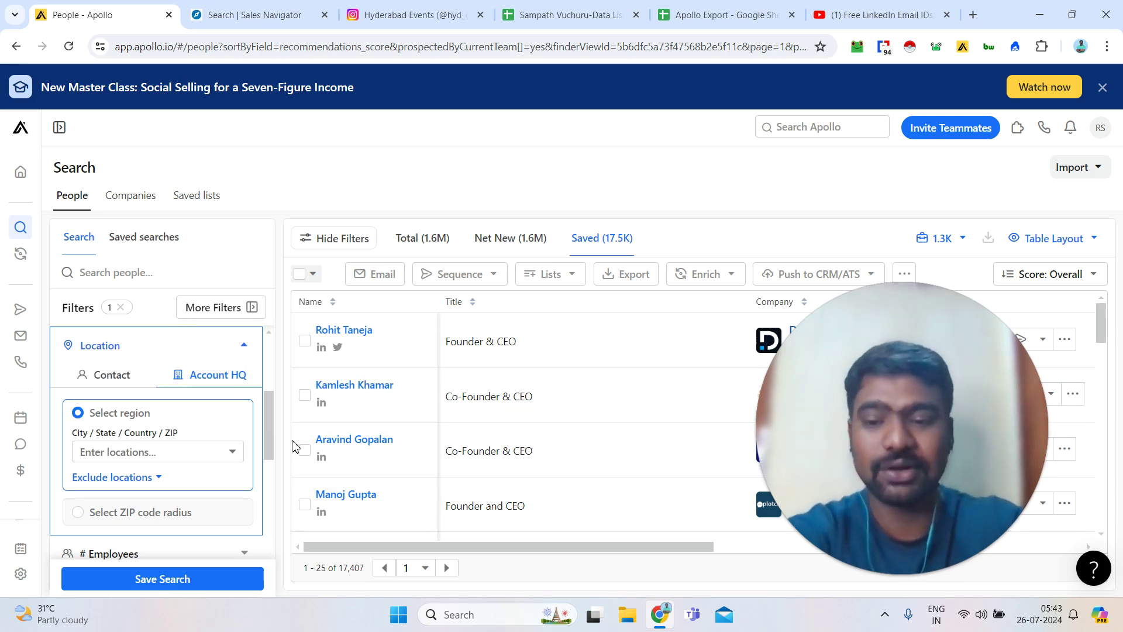
pyautogui.moveTo(266, 420)
pyautogui.mouseDown()
pyautogui.moveTo(277, 471)
pyautogui.moveTo(275, 433)
pyautogui.mouseUp()
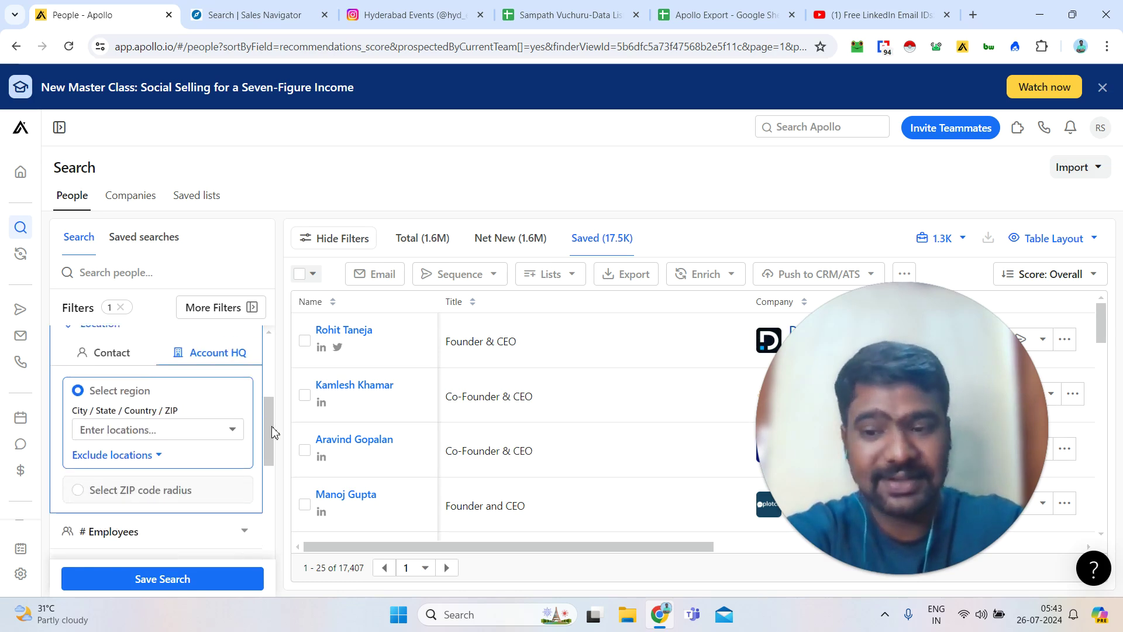
pyautogui.click(113, 350)
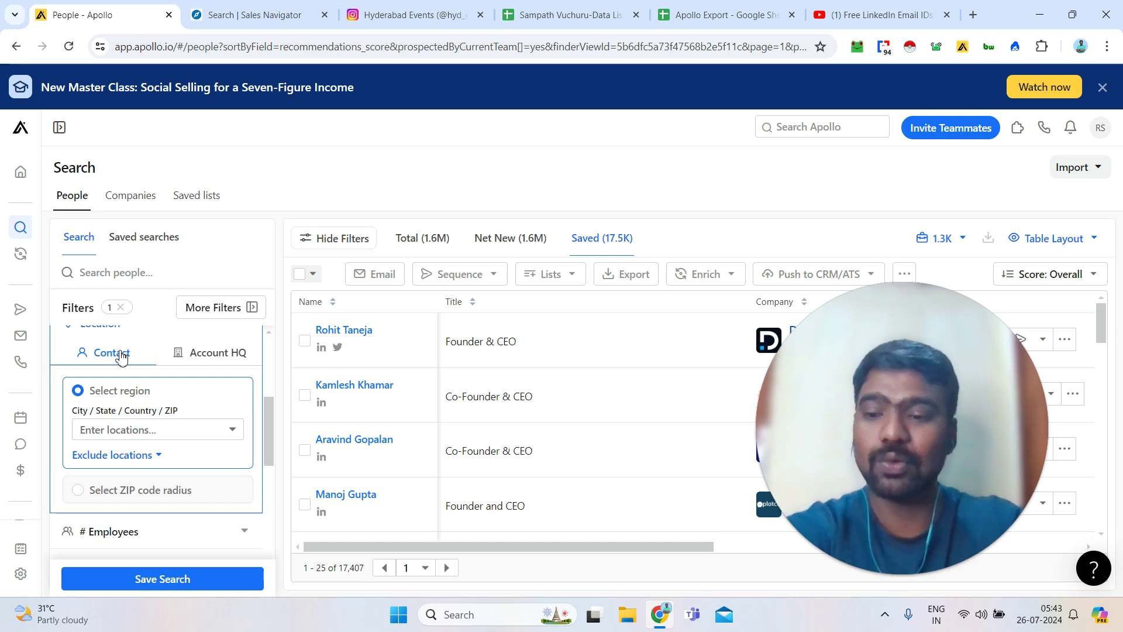
pyautogui.click(148, 429)
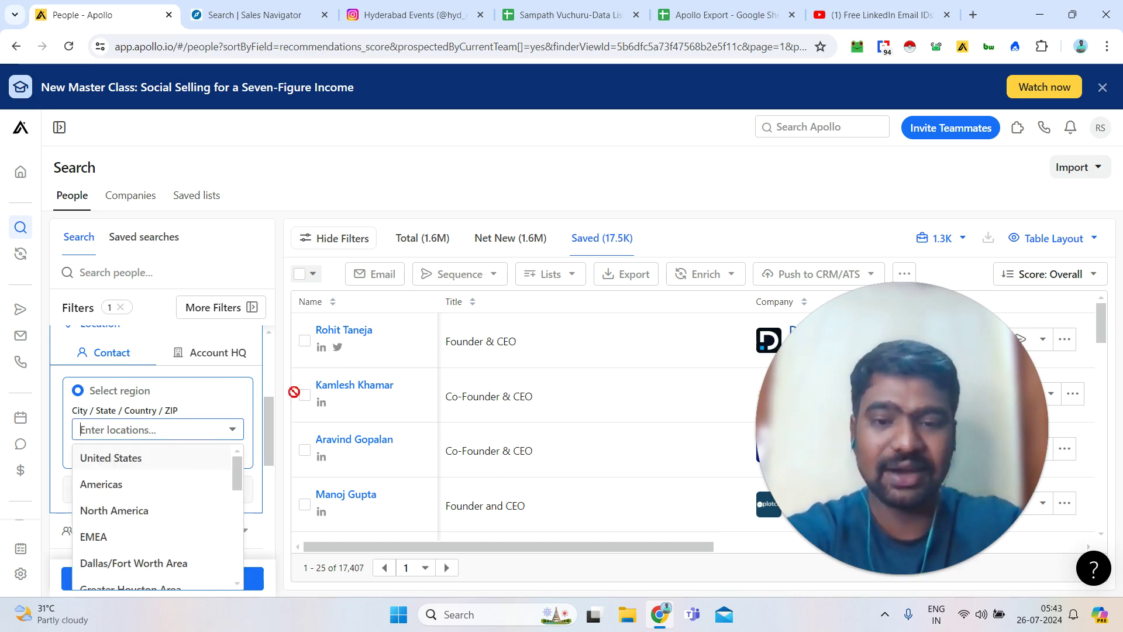
pyautogui.click(123, 462)
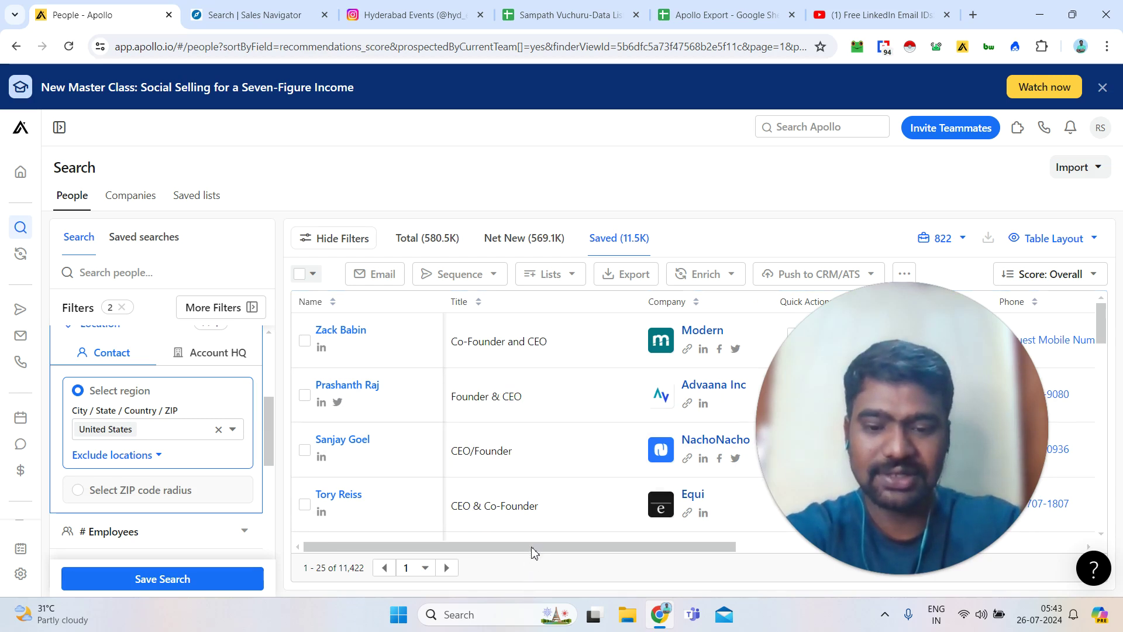
# Scroll the results table right to view the Contact Location column.
pyautogui.moveTo(574, 548); pyautogui.dragTo(609, 549)
pyautogui.hscroll(8, 718, 544)
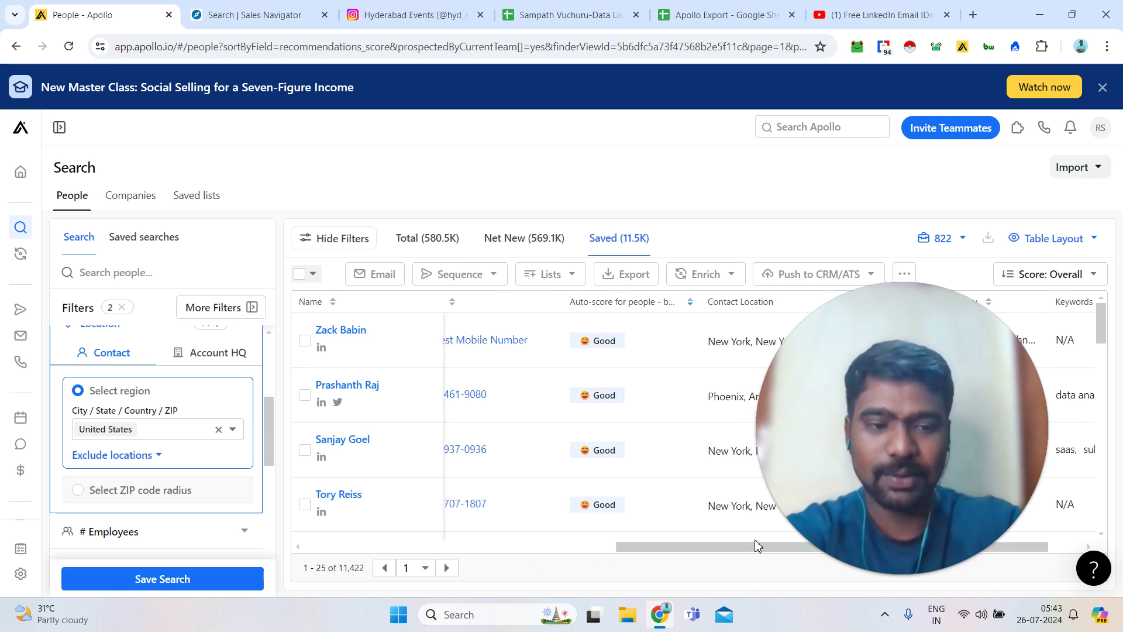
pyautogui.hscroll(1, 768, 543)
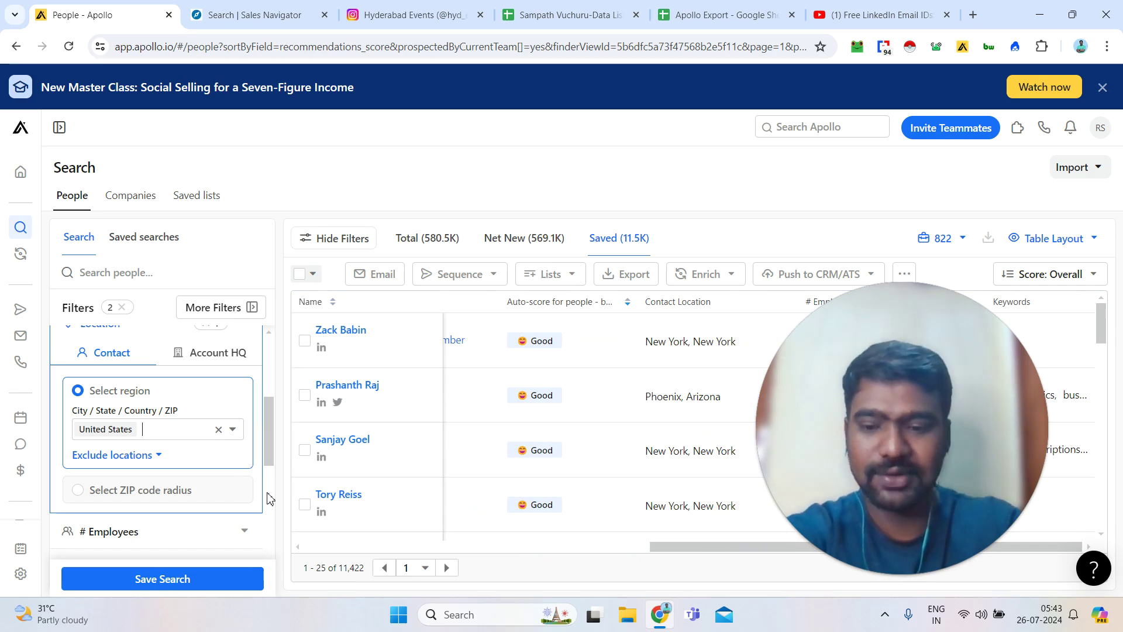
pyautogui.scroll(-3, 253, 389)
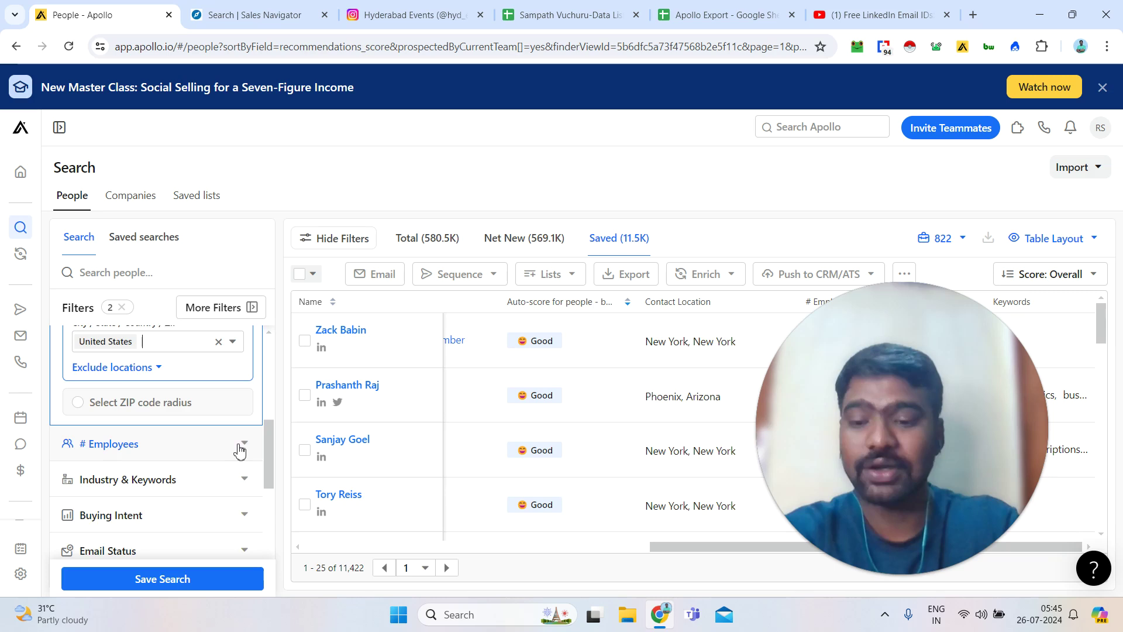
# Expand # Employees, choose Custom Range and click into its empty Min and Max fields.
pyautogui.click(240, 447)
pyautogui.scroll(-3, 267, 422)
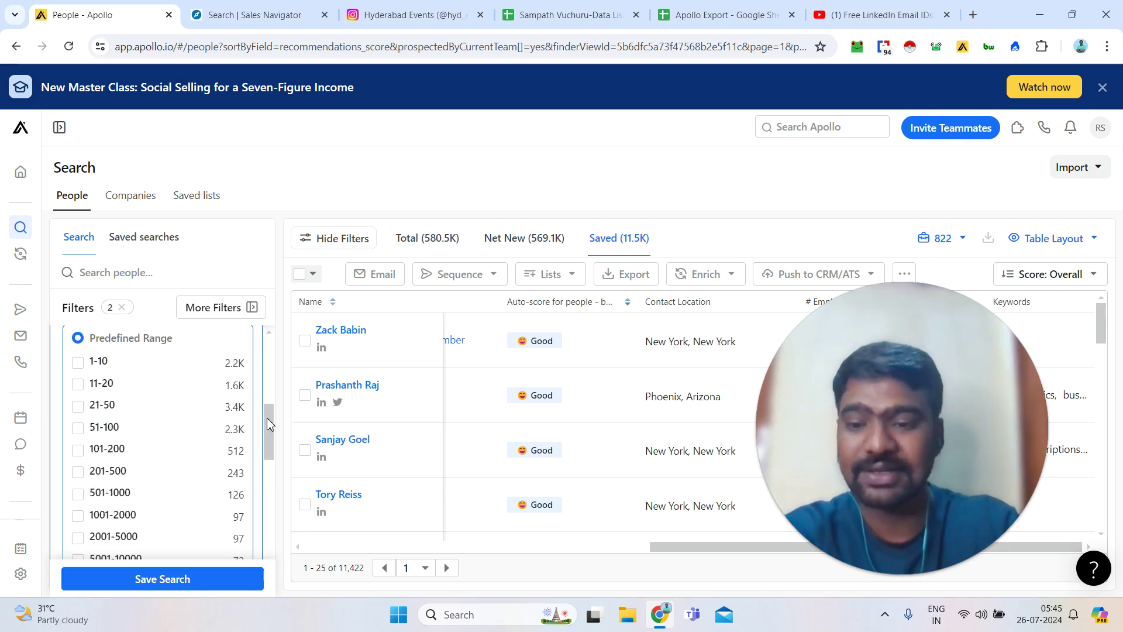
pyautogui.scroll(-1, 131, 445)
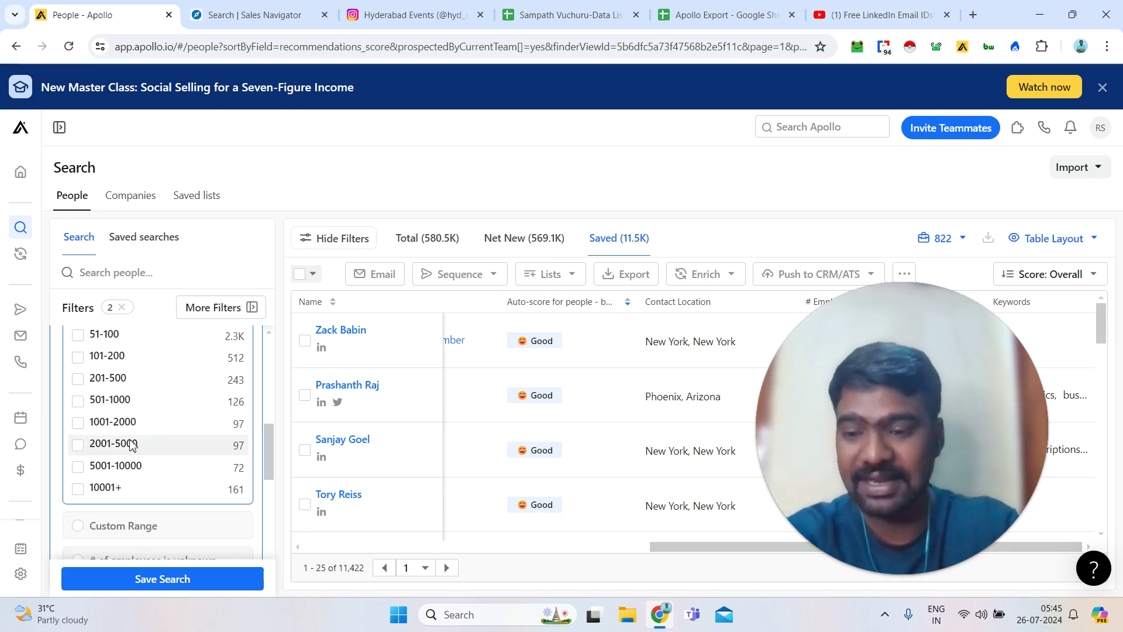
pyautogui.moveTo(269, 452); pyautogui.dragTo(272, 471)
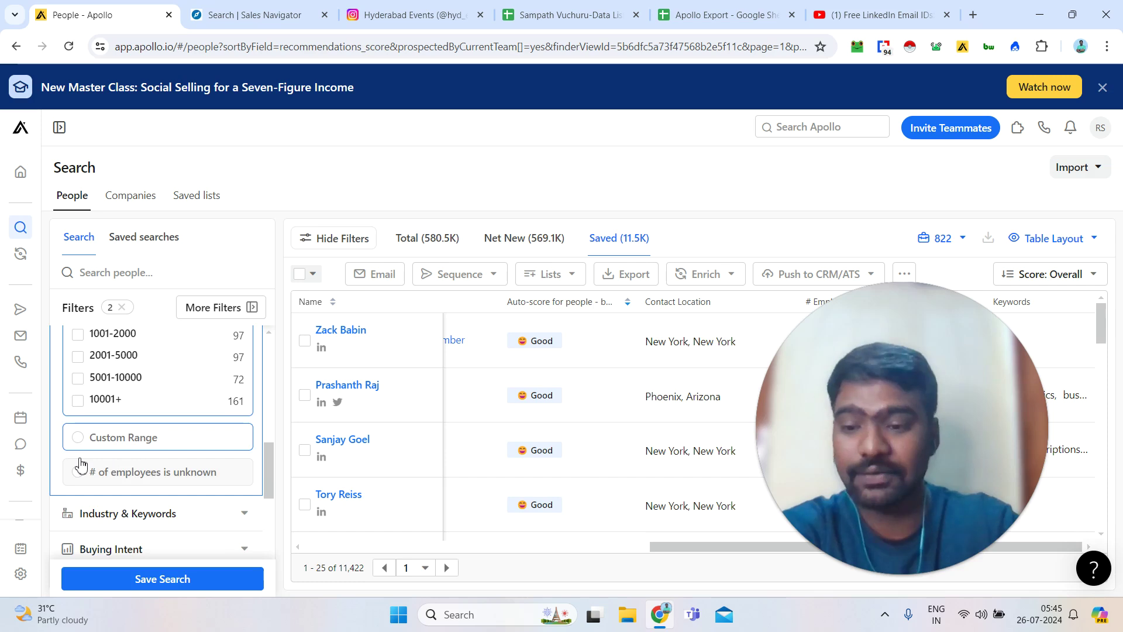
pyautogui.scroll(-3, 117, 468)
pyautogui.scroll(3, 266, 503)
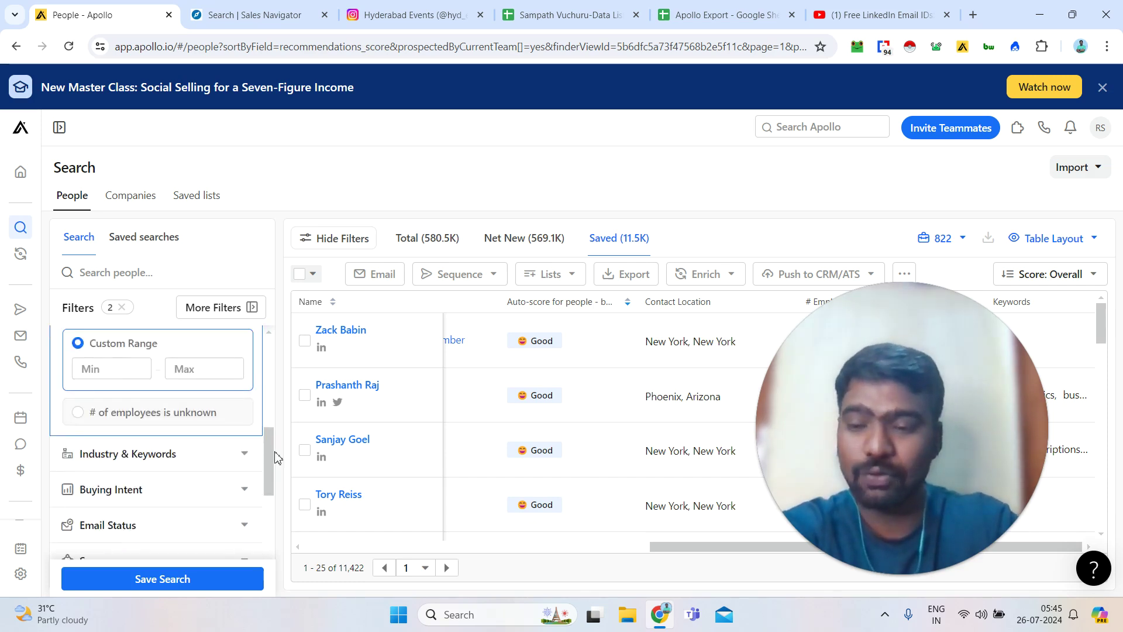
pyautogui.click(98, 462)
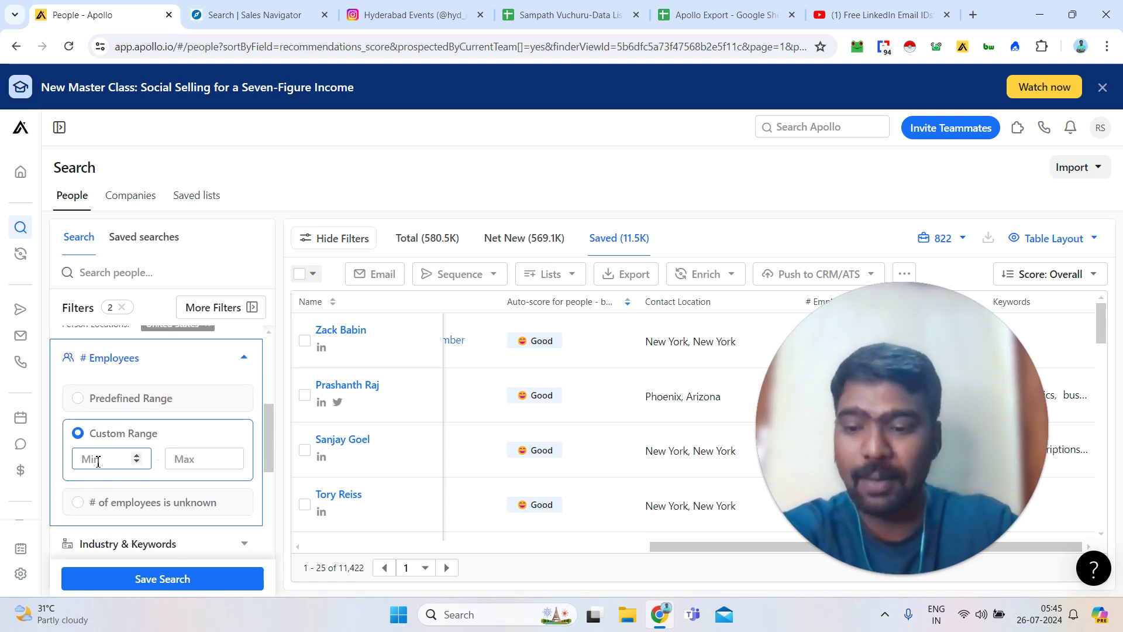
pyautogui.click(179, 458)
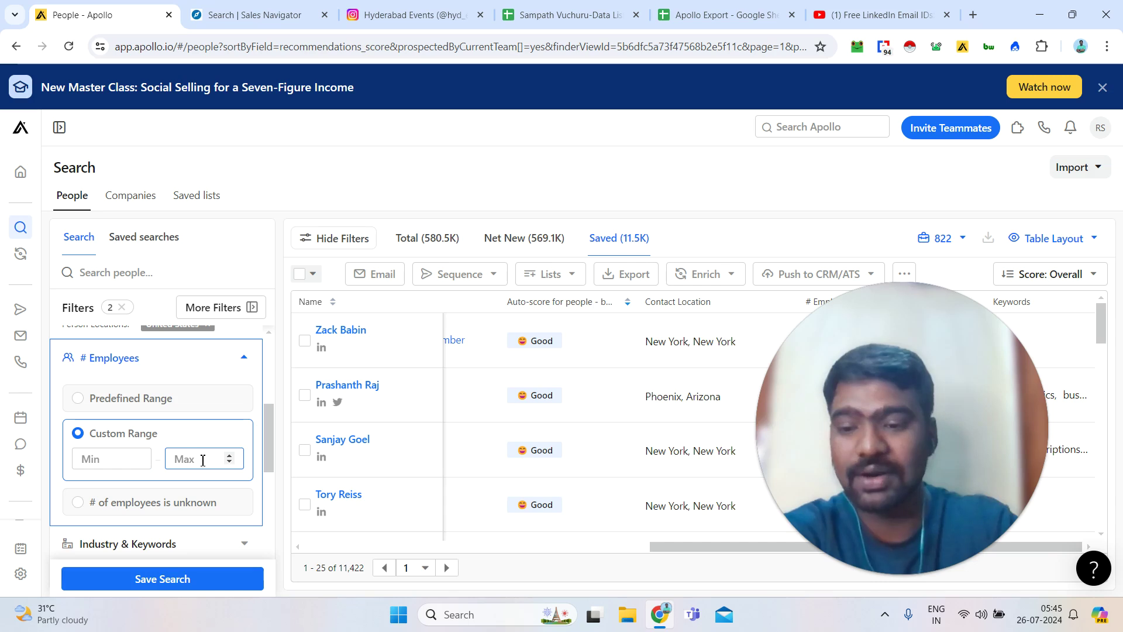
pyautogui.moveTo(270, 424); pyautogui.dragTo(268, 462)
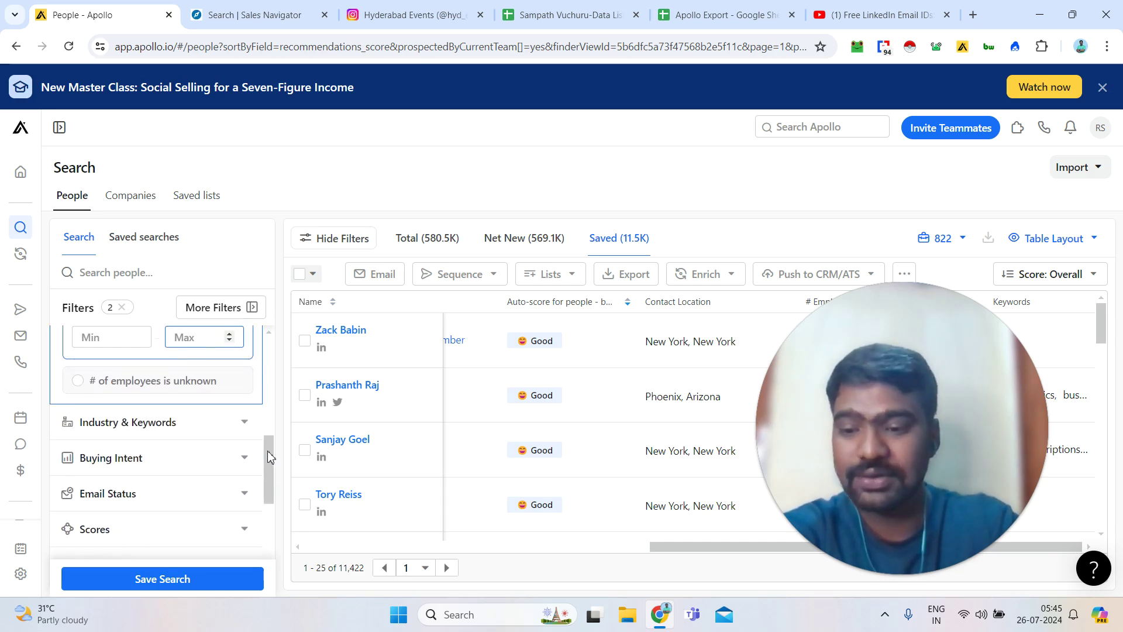
# Filter by the information technology & services industry, narrowing results to 5,977.
pyautogui.click(240, 421)
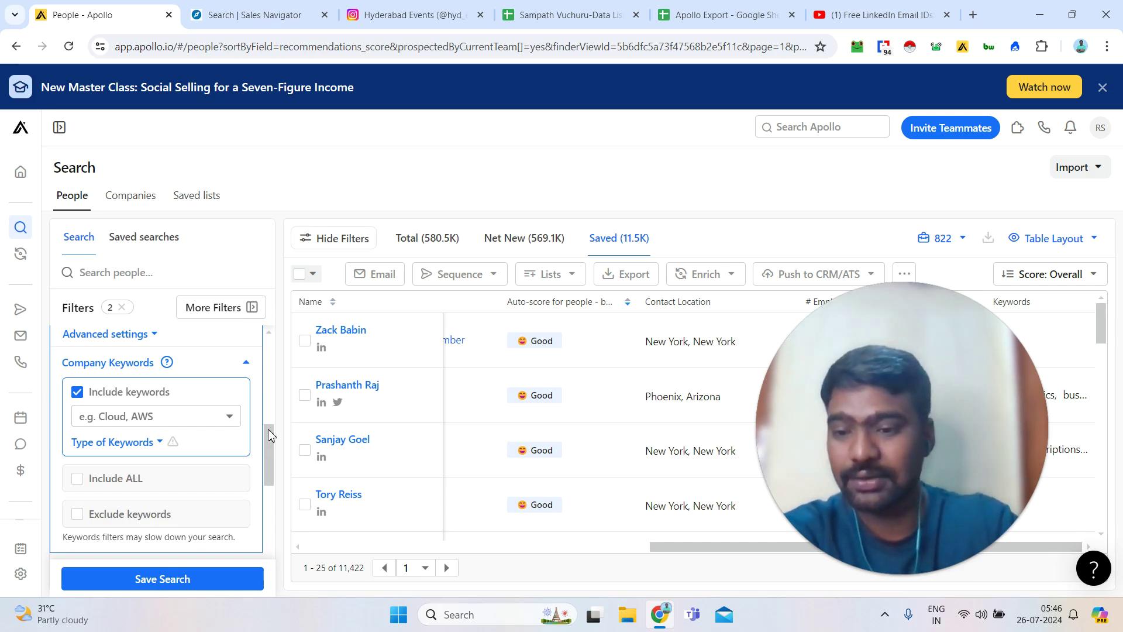
pyautogui.moveTo(270, 434); pyautogui.dragTo(250, 396)
pyautogui.click(218, 371)
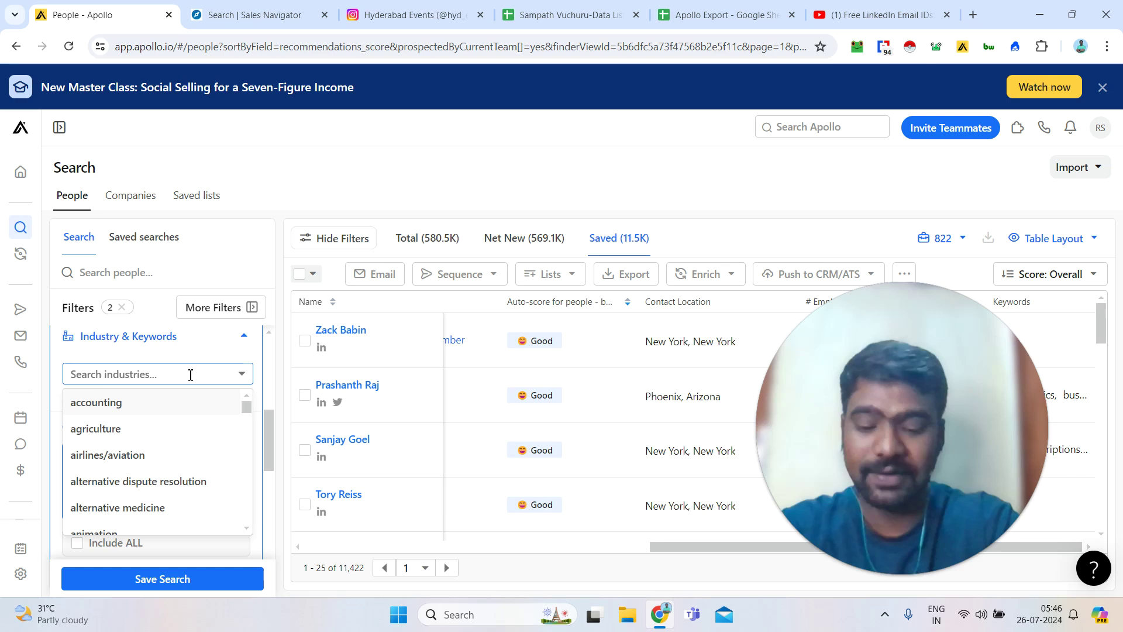
pyautogui.write('i9n')
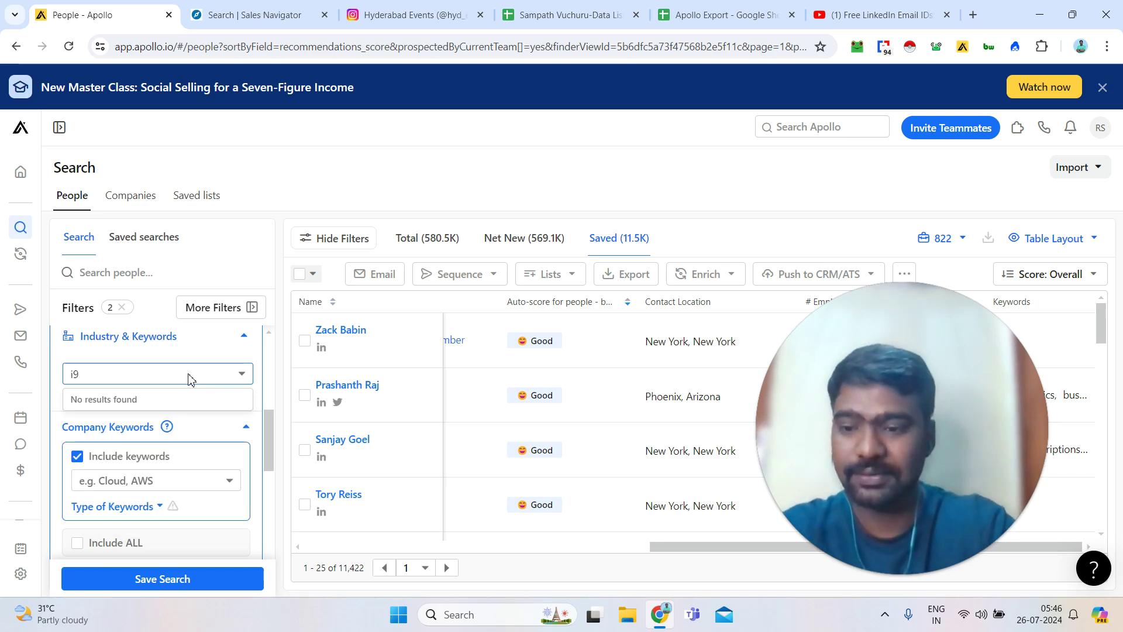
pyautogui.press('BackSpace')
pyautogui.write('nf')
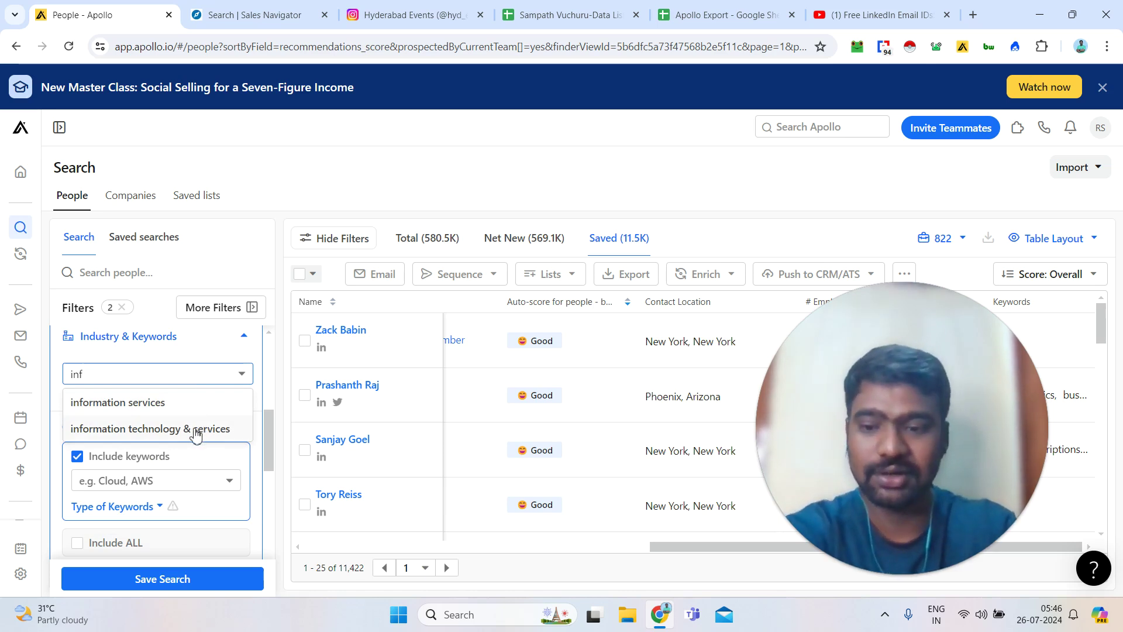
pyautogui.click(196, 433)
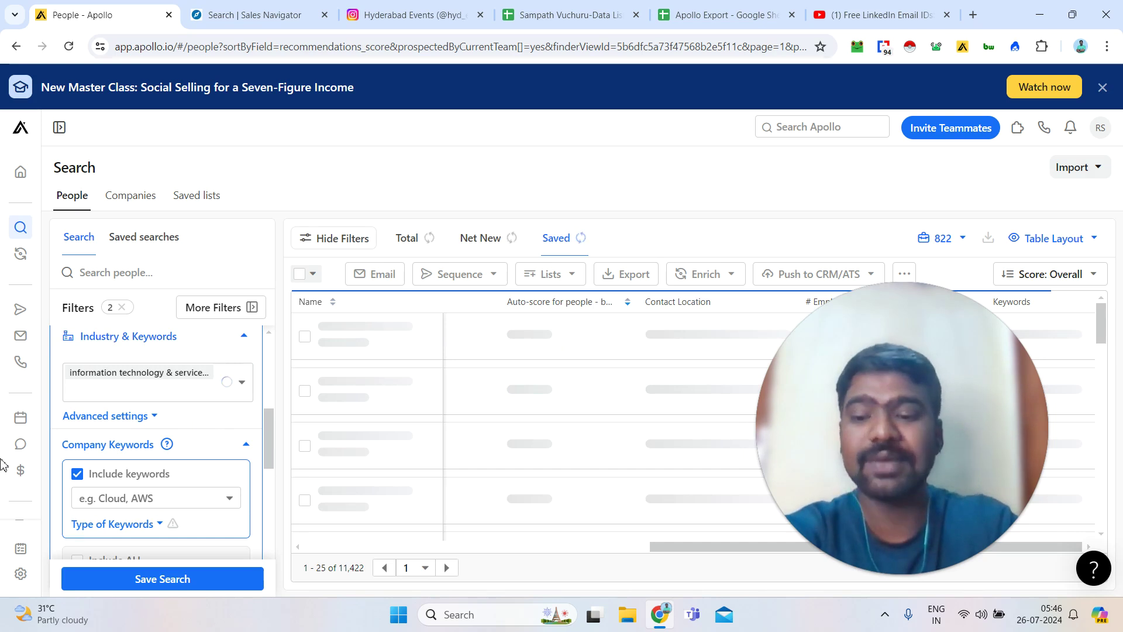
# Scroll the filter panel down until the Email Status filter is in view.
pyautogui.scroll(-2, 130, 426)
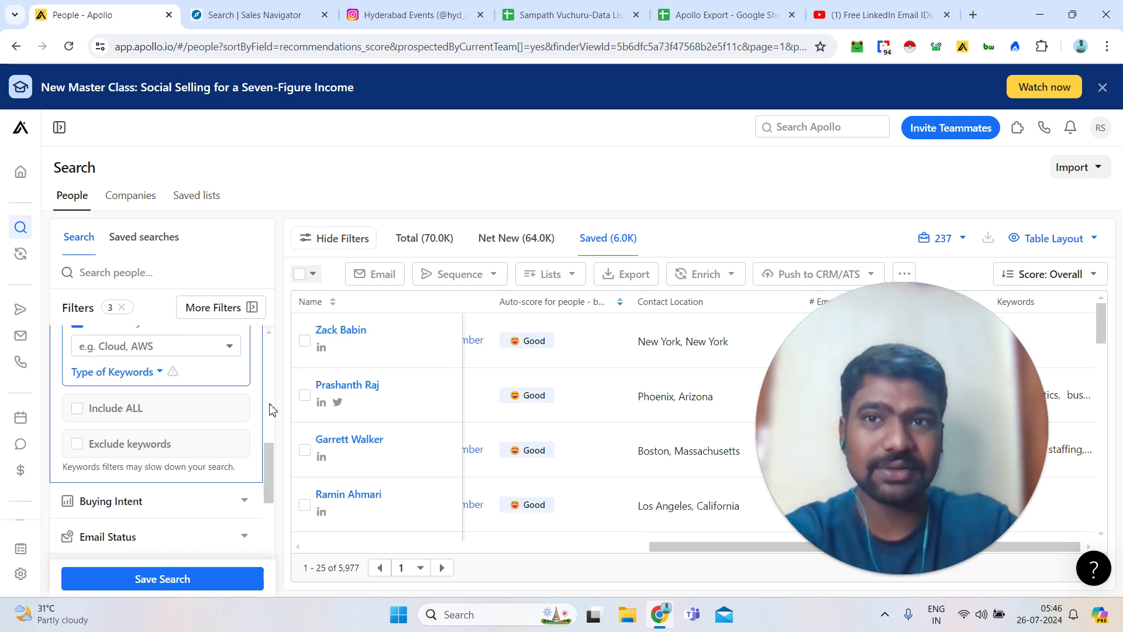
pyautogui.scroll(3, 271, 410)
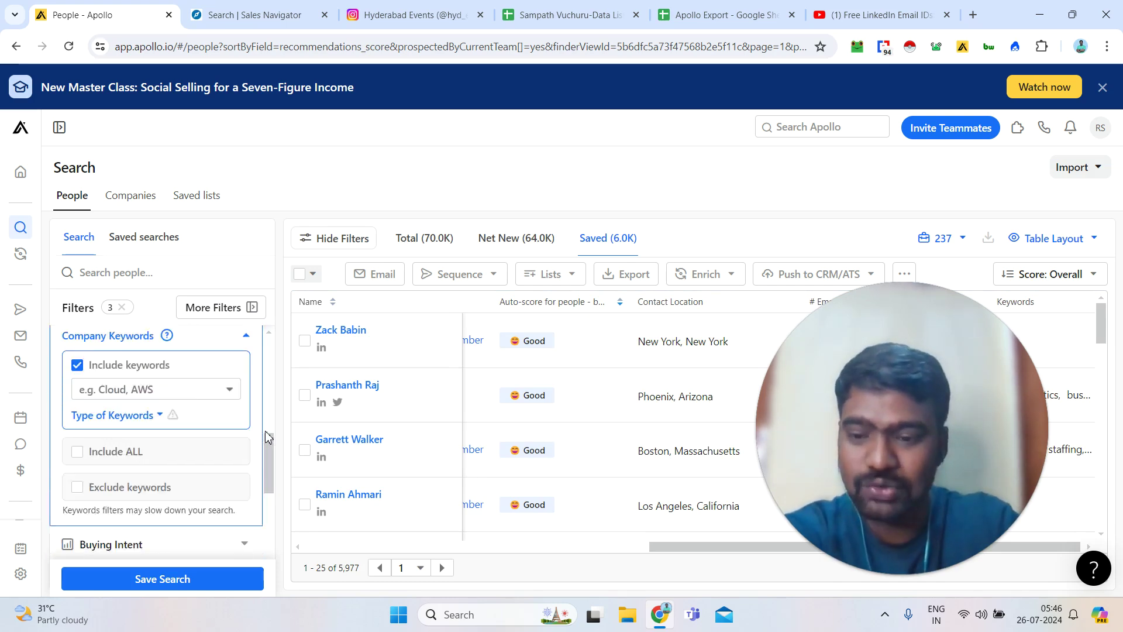
pyautogui.scroll(-2, 264, 431)
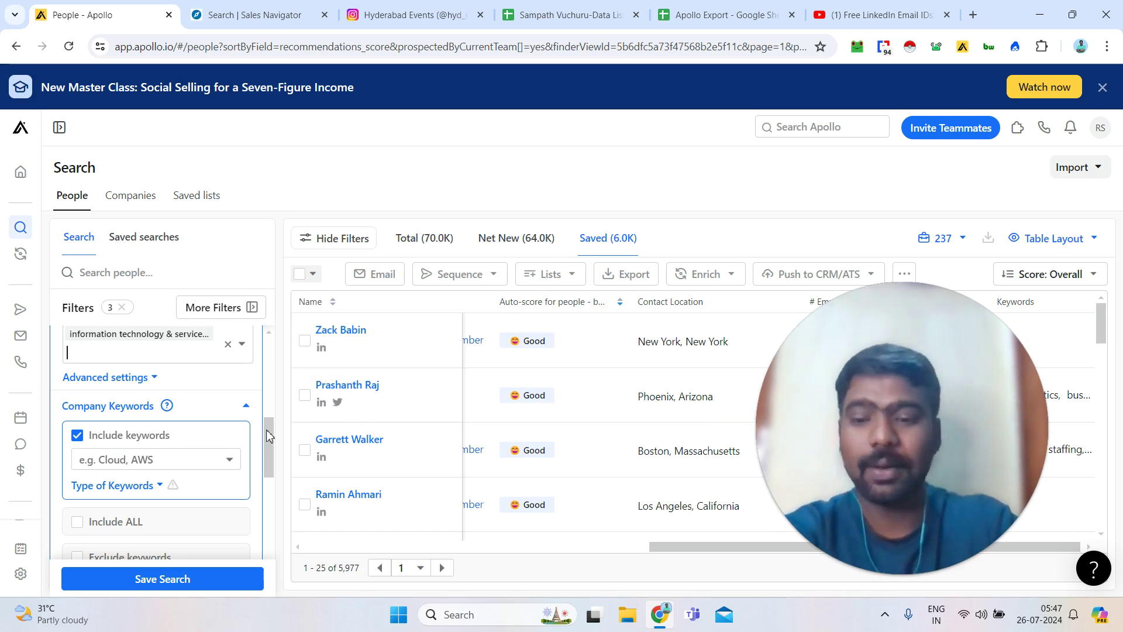
pyautogui.scroll(-1, 269, 436)
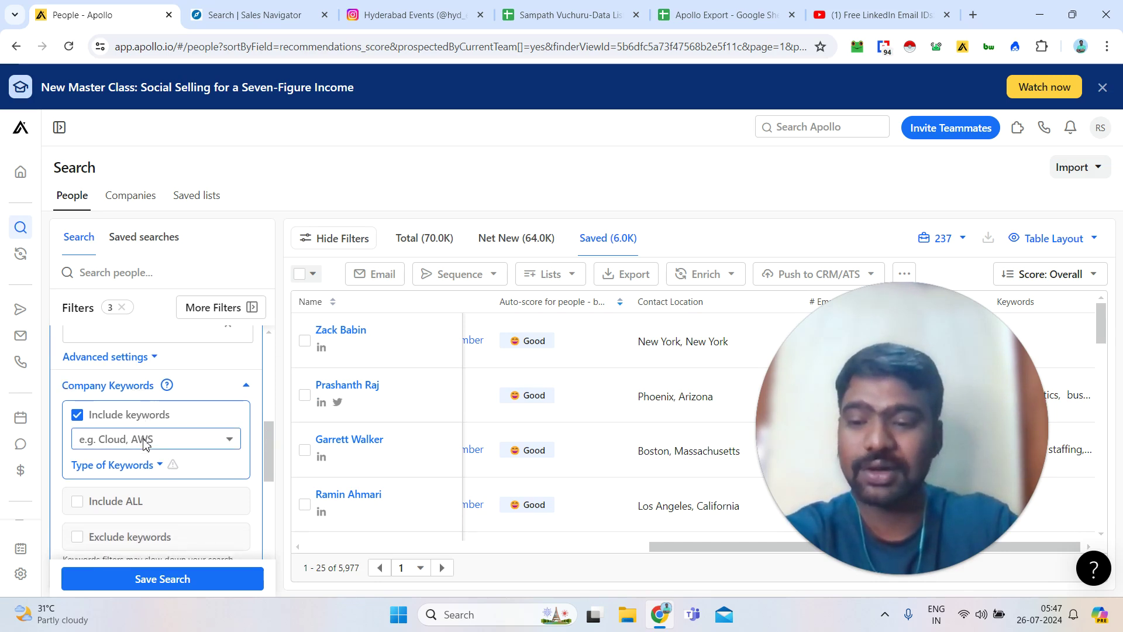
pyautogui.moveTo(268, 439); pyautogui.dragTo(273, 490)
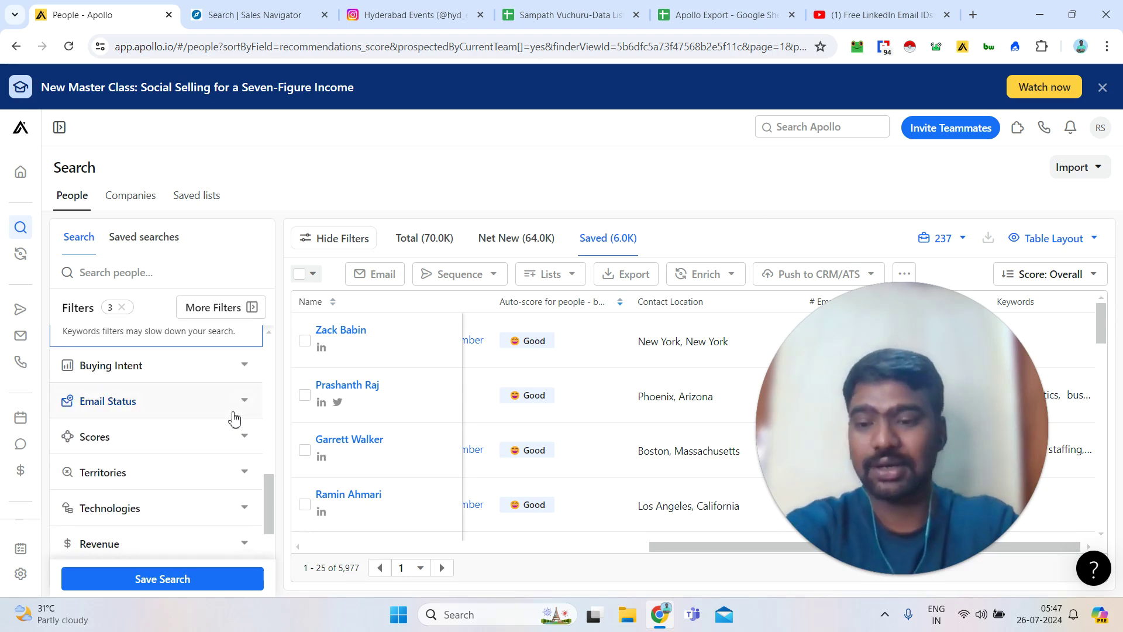
# Add the Verified email status filter under Safe to send, narrowing saved contacts to 3,908.
pyautogui.click(234, 418)
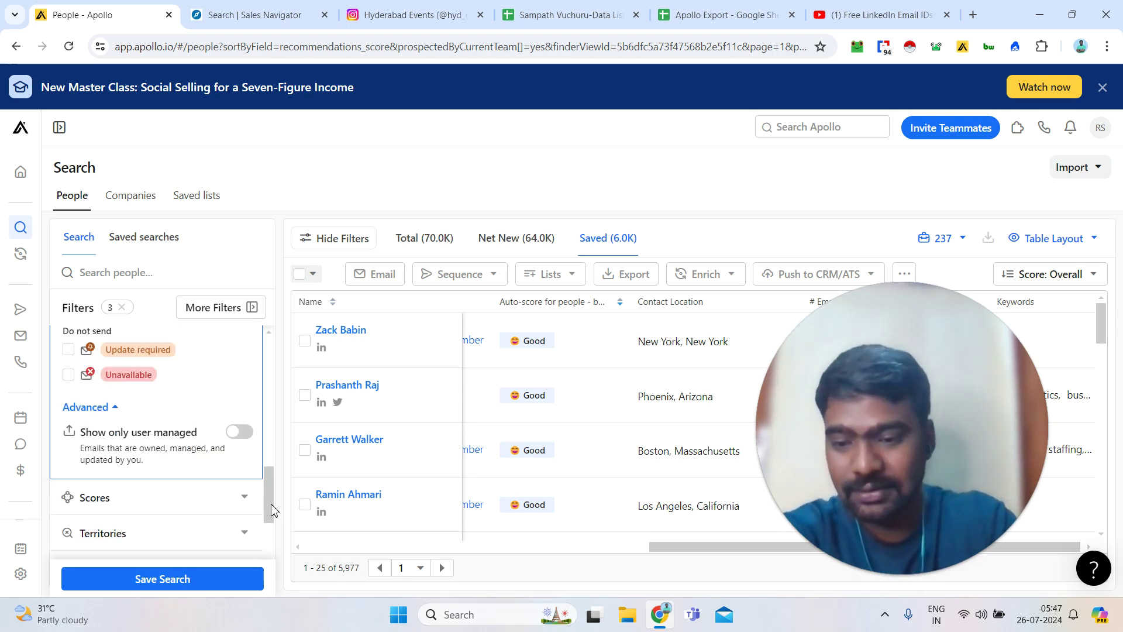
pyautogui.moveTo(271, 509); pyautogui.dragTo(269, 442)
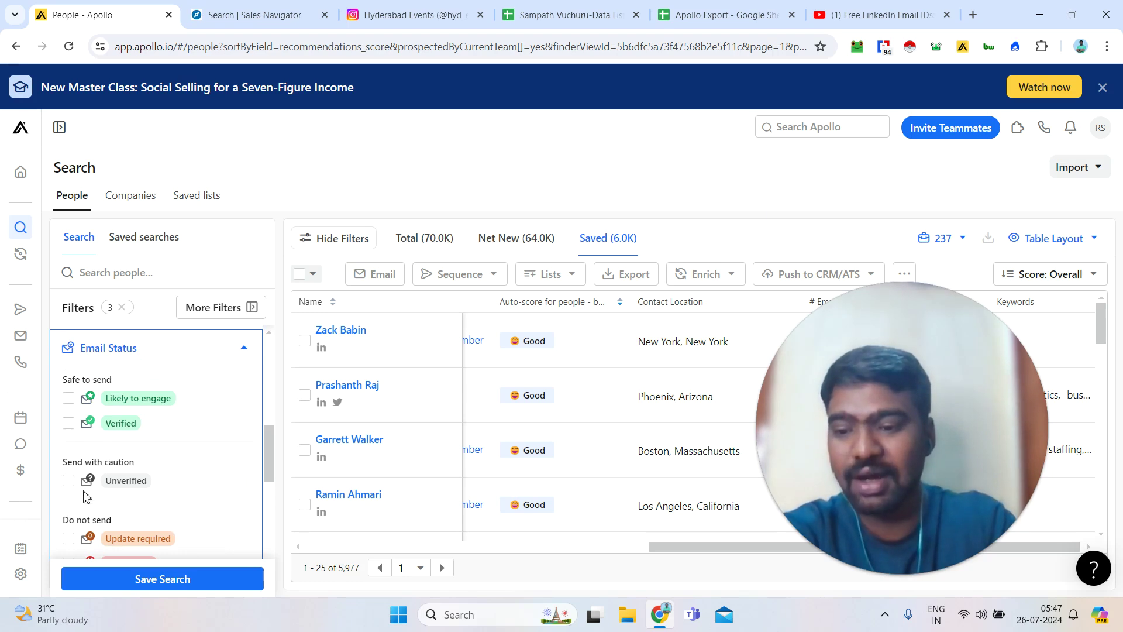
pyautogui.click(69, 424)
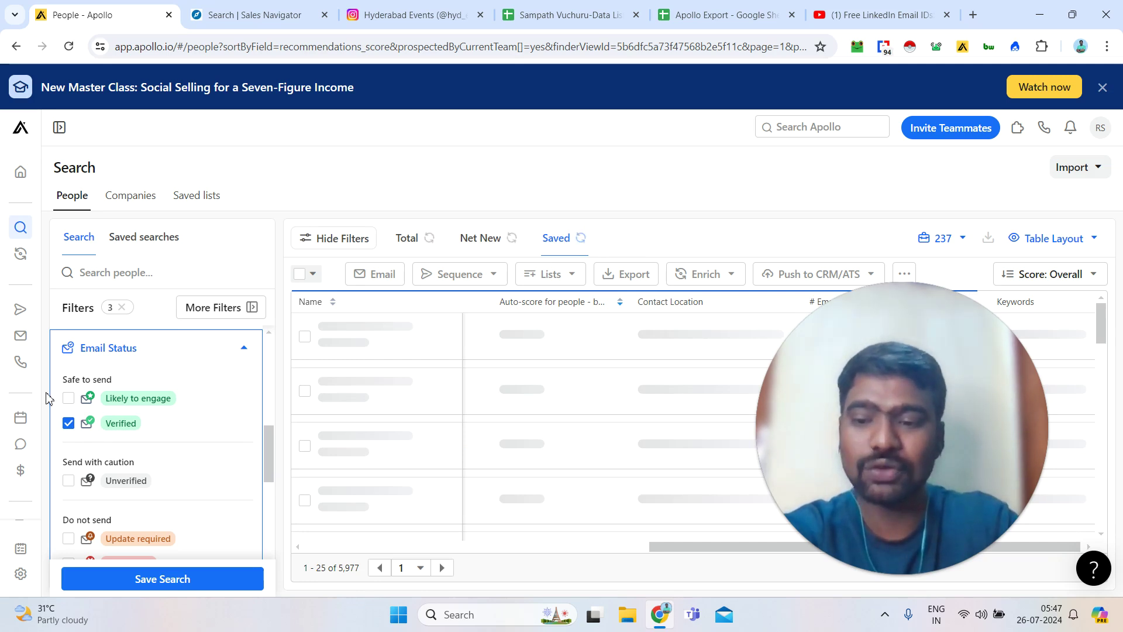
pyautogui.scroll(-2, 49, 398)
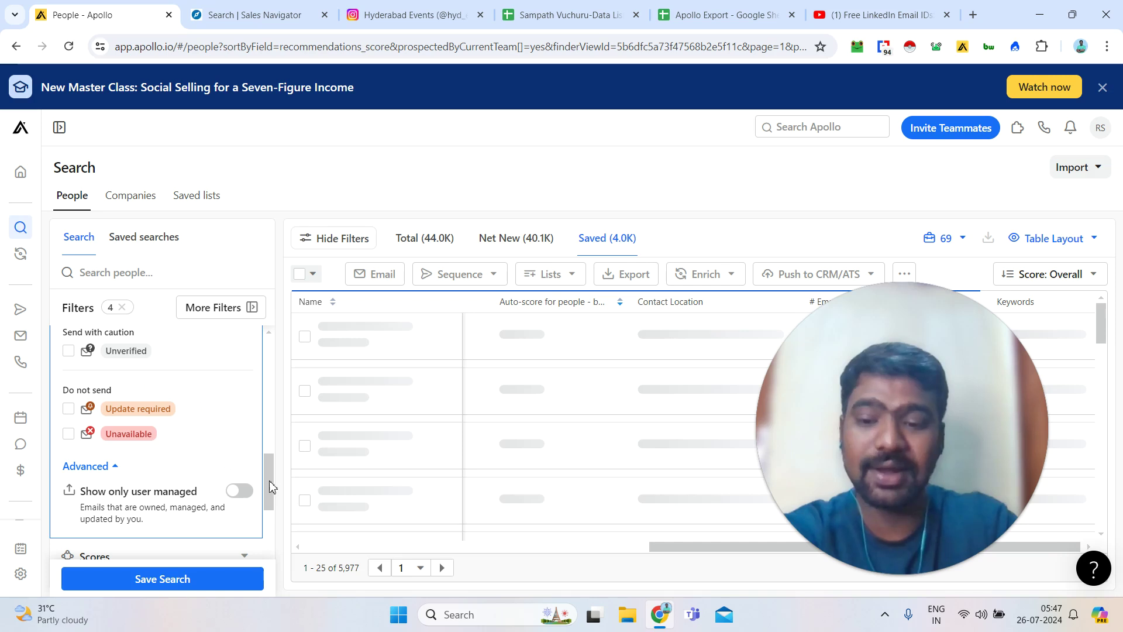
pyautogui.scroll(5, 272, 450)
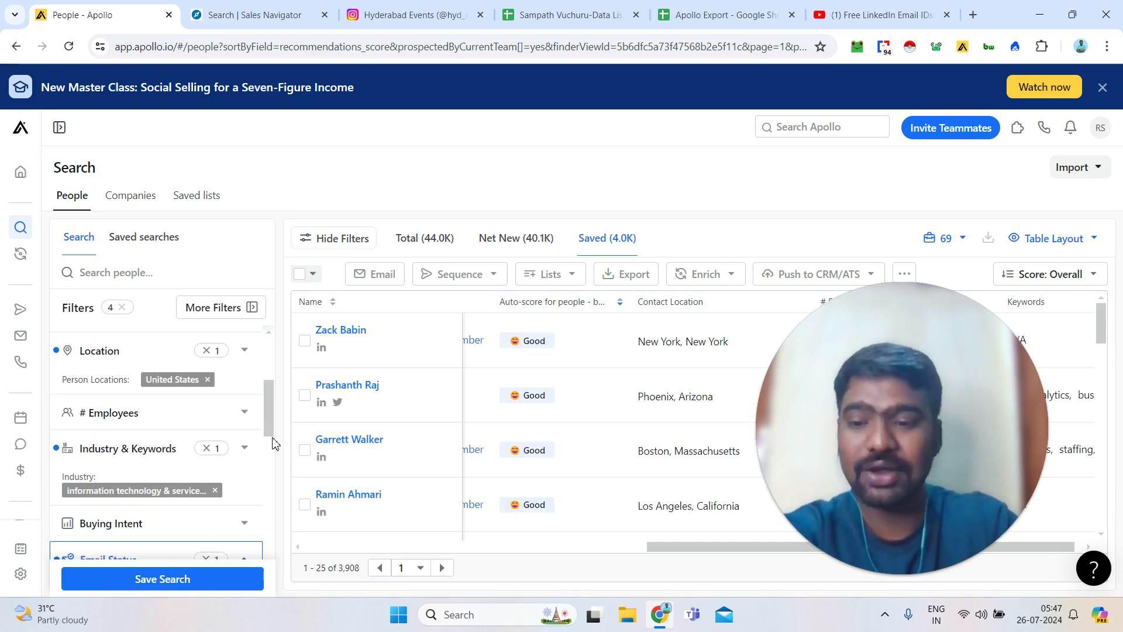
pyautogui.scroll(-3, 275, 468)
pyautogui.scroll(-1, 175, 456)
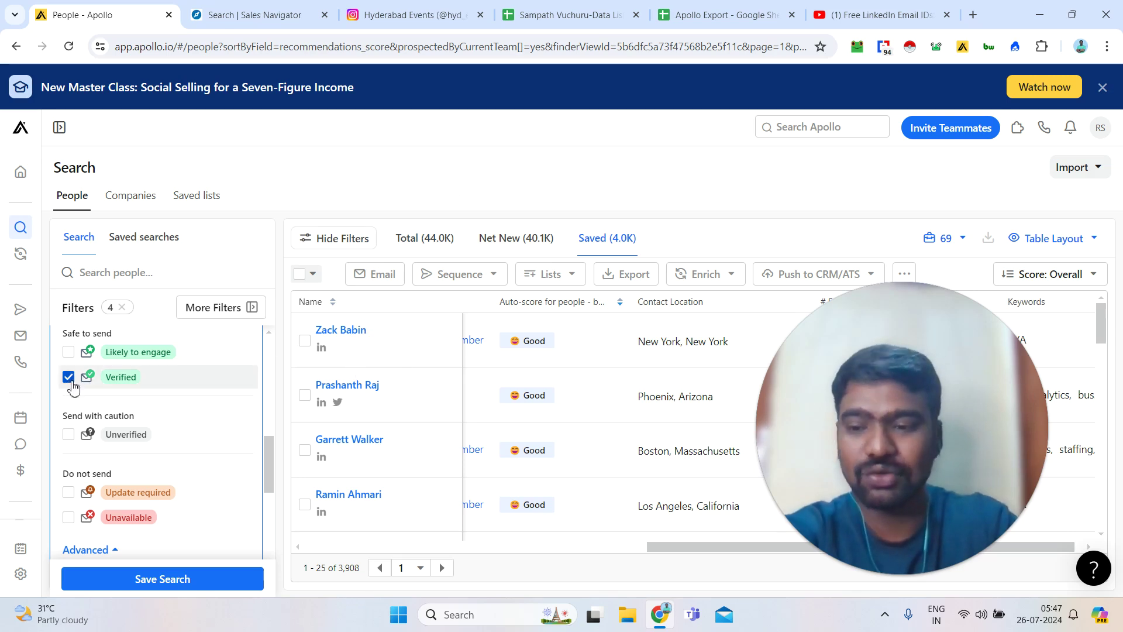
pyautogui.moveTo(264, 459); pyautogui.dragTo(268, 526)
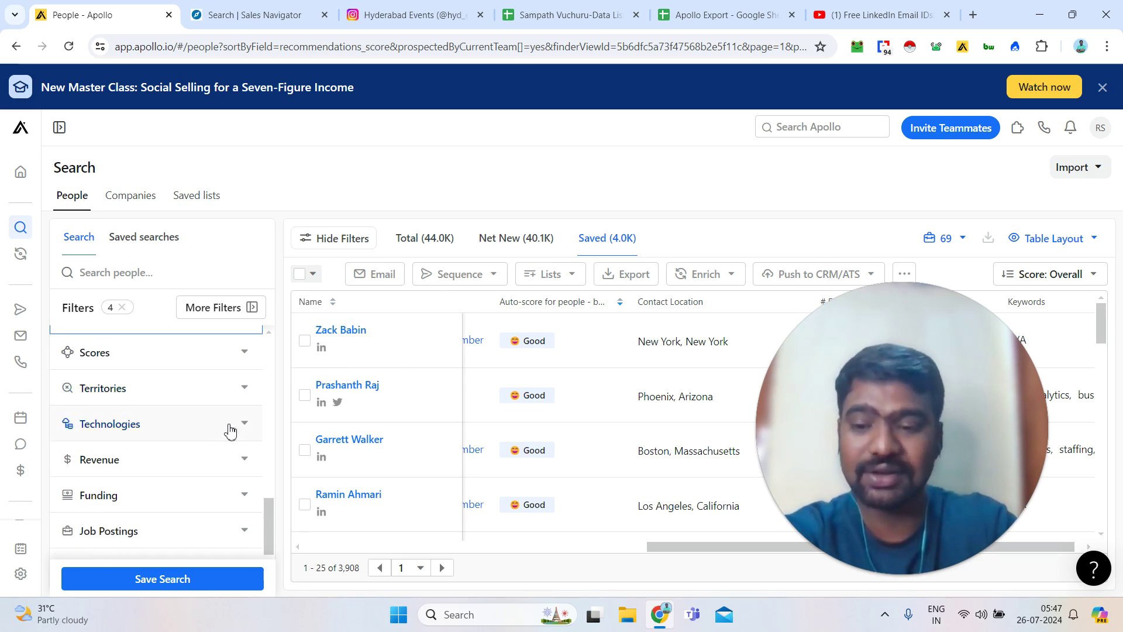
# Search the Technologies suggestions for 'sa', clear it without adding any, then expand Revenue.
pyautogui.scroll(-2, 230, 431)
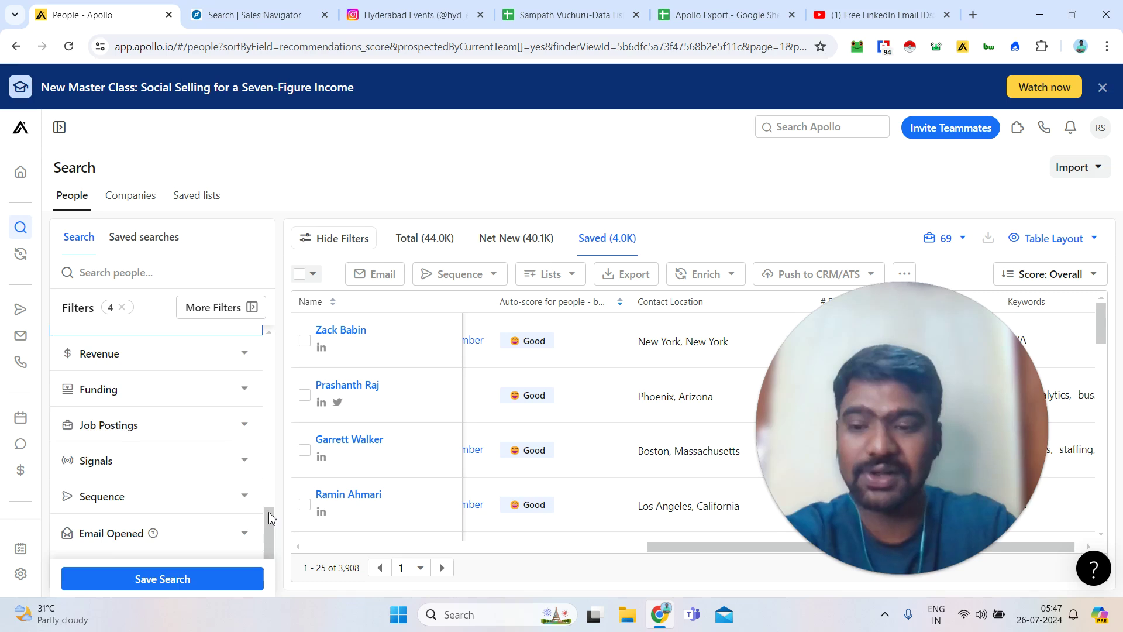
pyautogui.moveTo(271, 518); pyautogui.dragTo(274, 476)
pyautogui.click(212, 451)
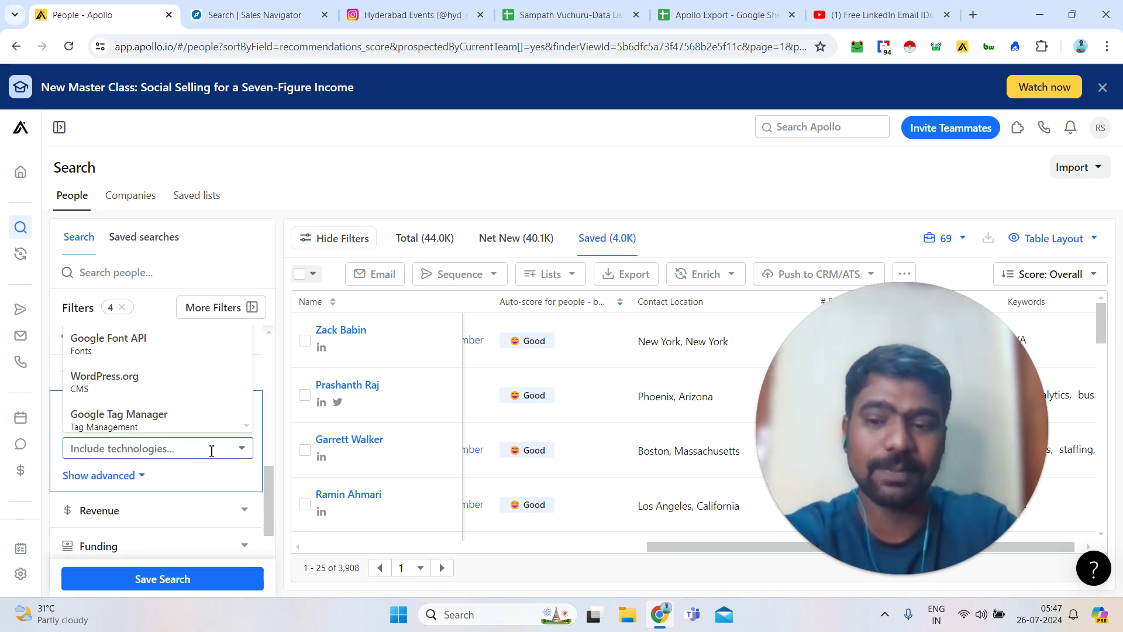
pyautogui.write('sa')
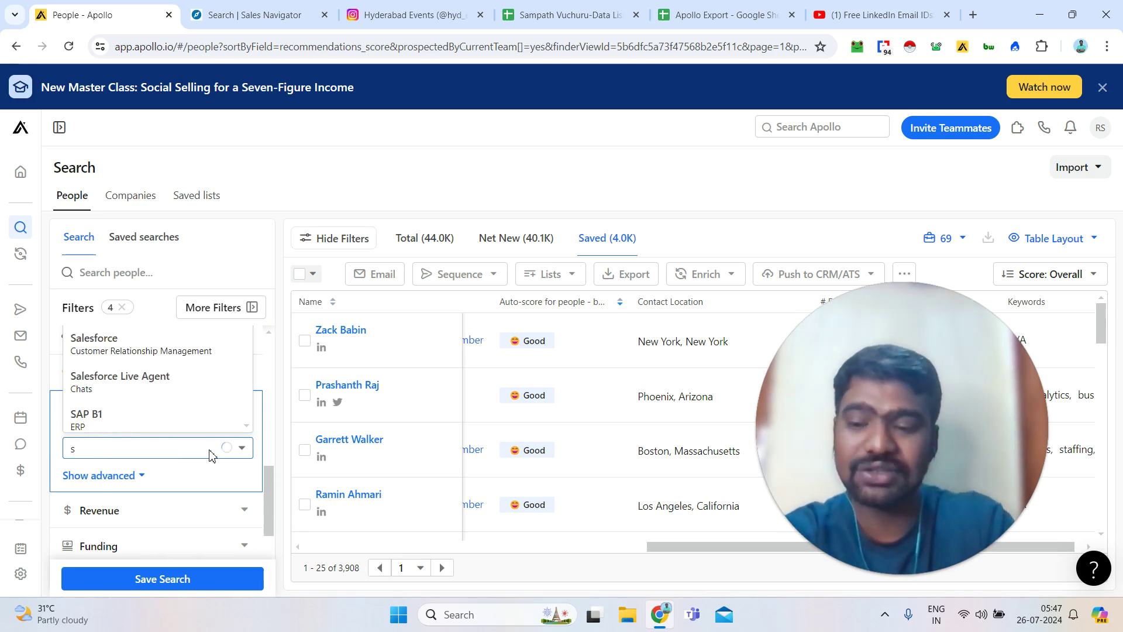
pyautogui.press('BackSpace')
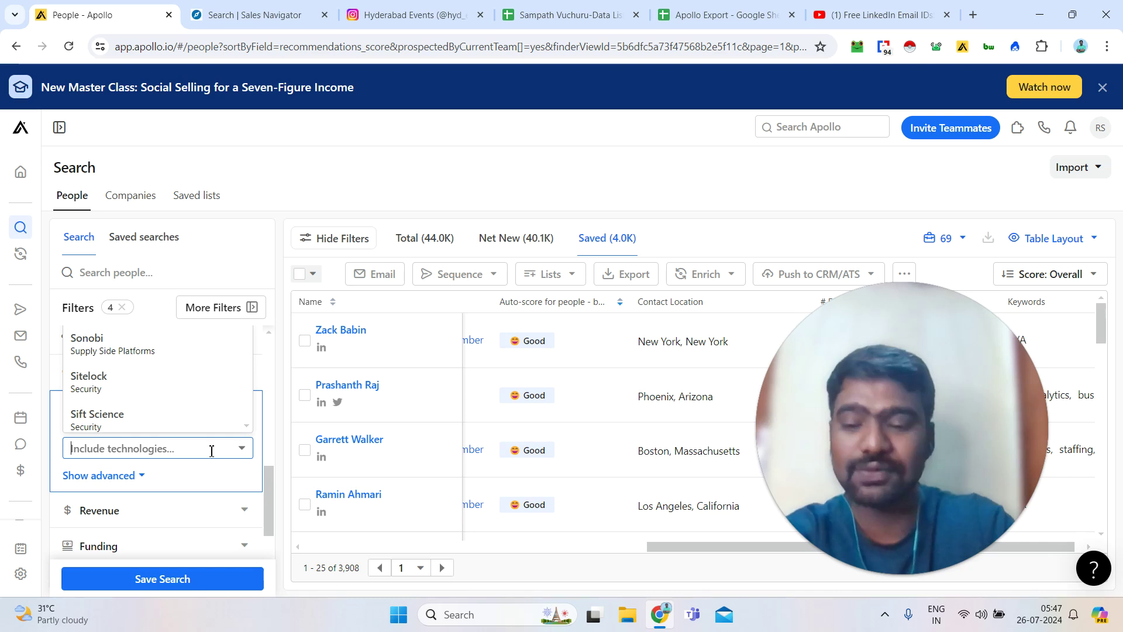
pyautogui.scroll(-3, 232, 413)
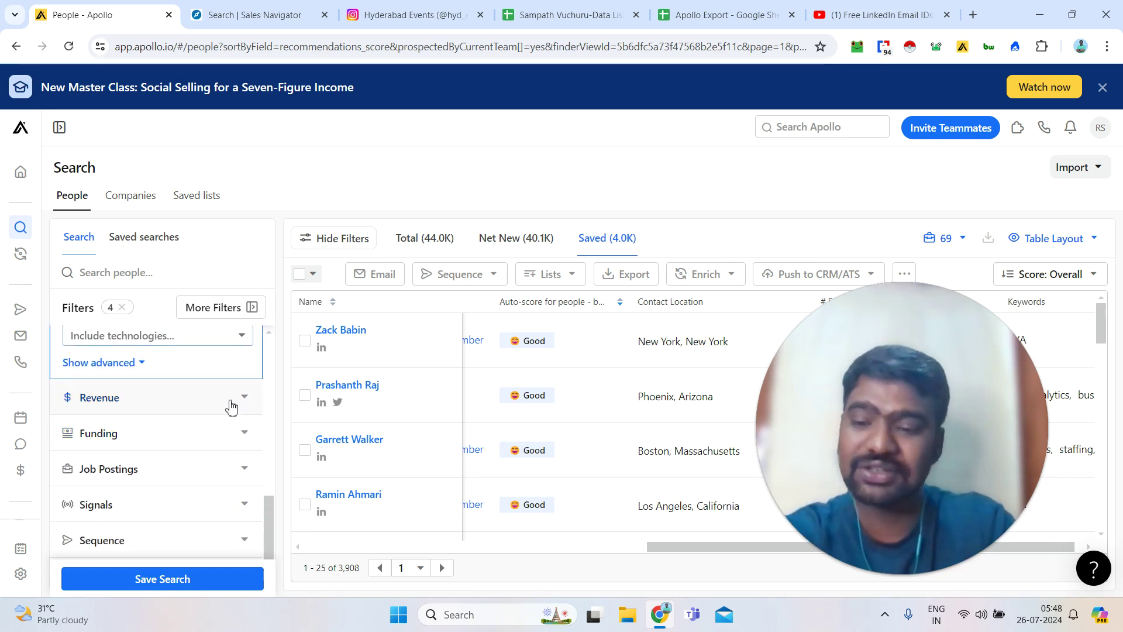
pyautogui.click(231, 408)
# Look through the Revenue and Funding filter options without applying any, then scroll the panel up.
pyautogui.moveTo(270, 523)
pyautogui.mouseDown()
pyautogui.moveTo(271, 487)
pyautogui.moveTo(274, 503)
pyautogui.mouseUp()
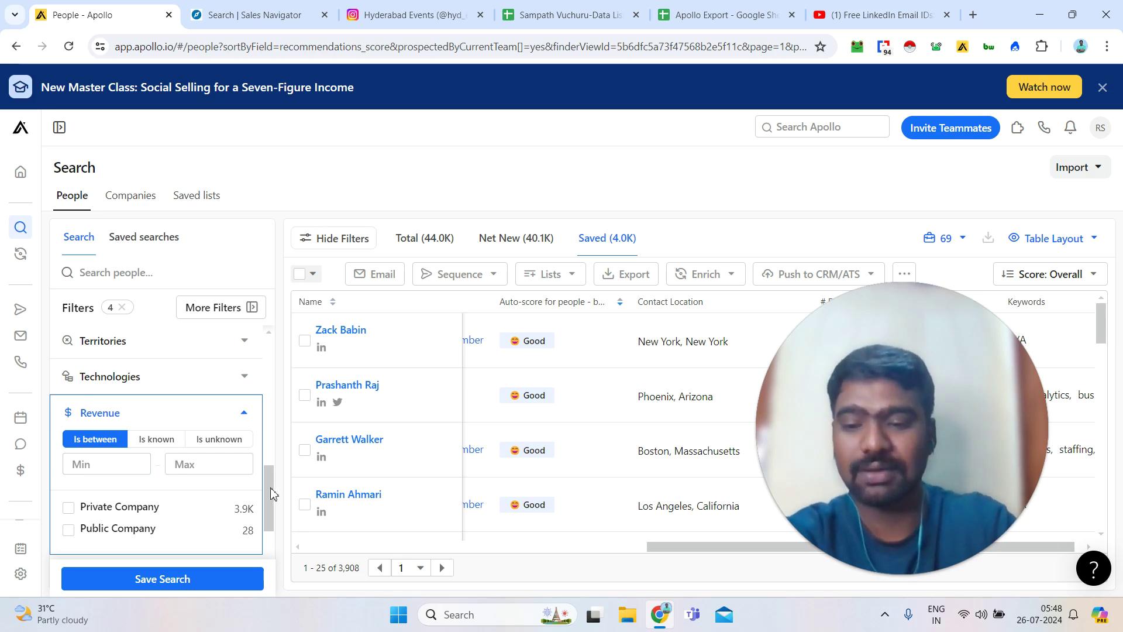
pyautogui.moveTo(272, 494); pyautogui.dragTo(273, 534)
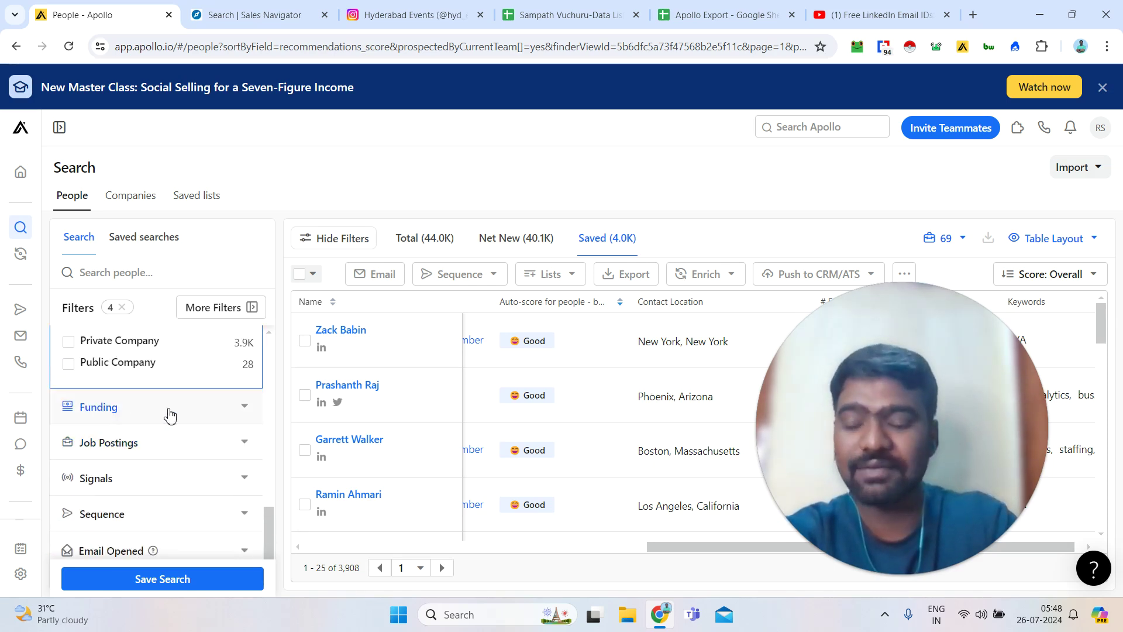
pyautogui.click(195, 408)
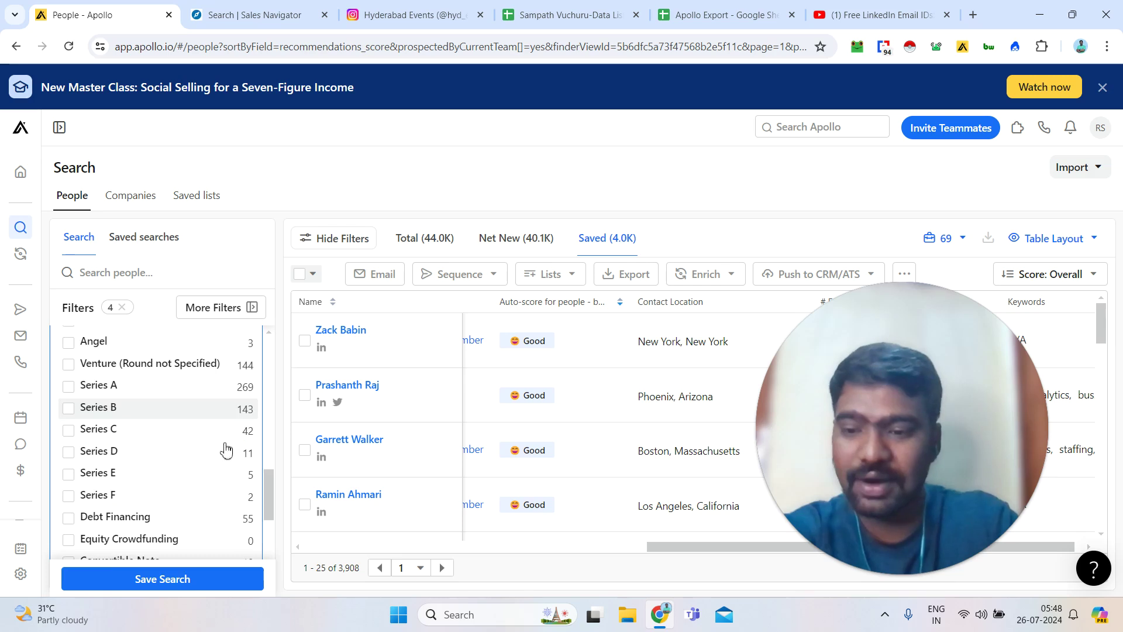
pyautogui.moveTo(272, 495); pyautogui.dragTo(271, 472)
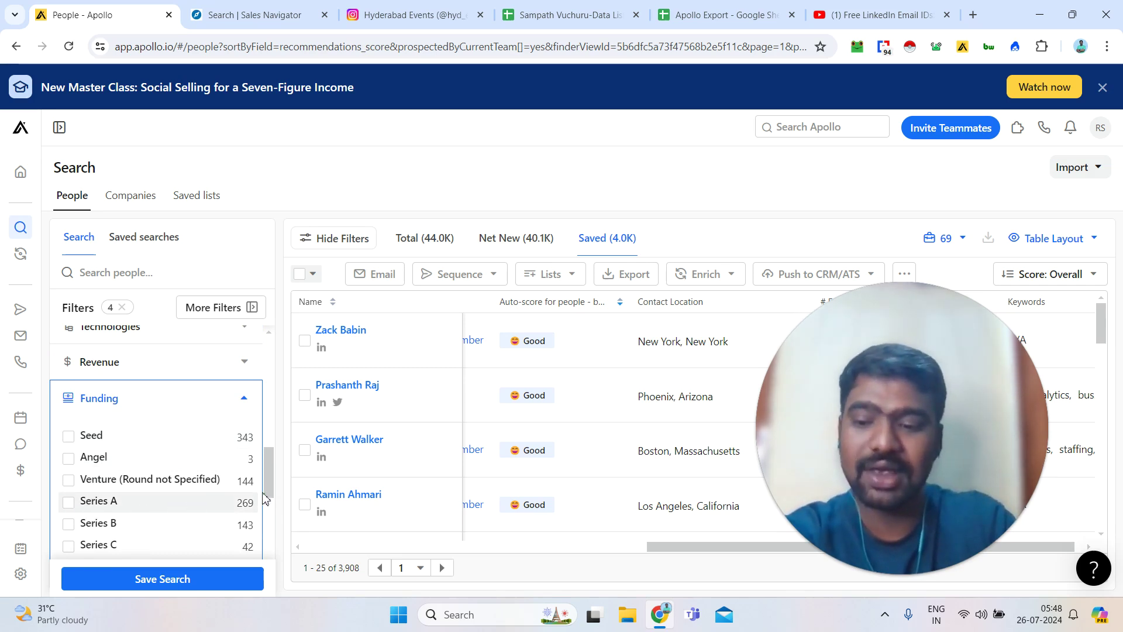
pyautogui.scroll(-4, 272, 506)
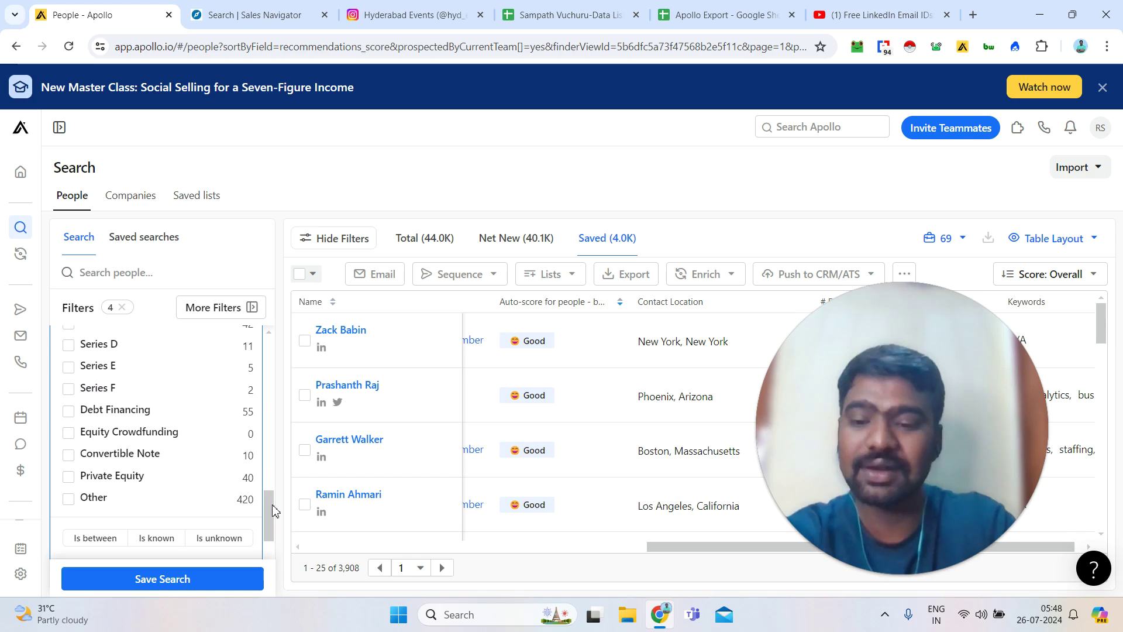
pyautogui.scroll(-10, 272, 510)
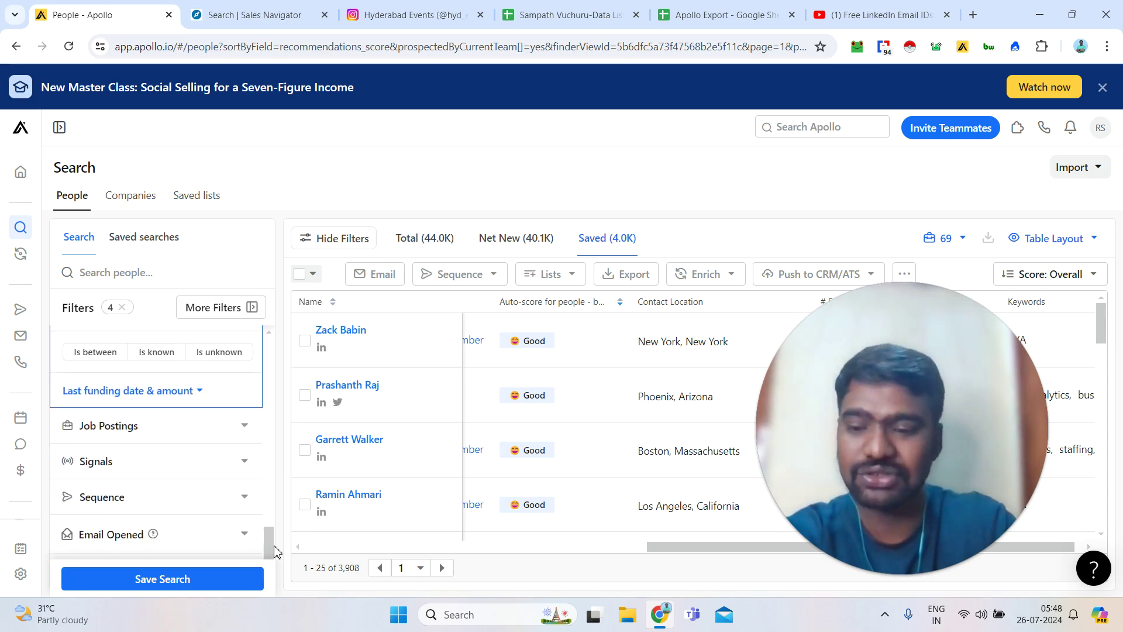
pyautogui.moveTo(269, 434); pyautogui.dragTo(270, 331)
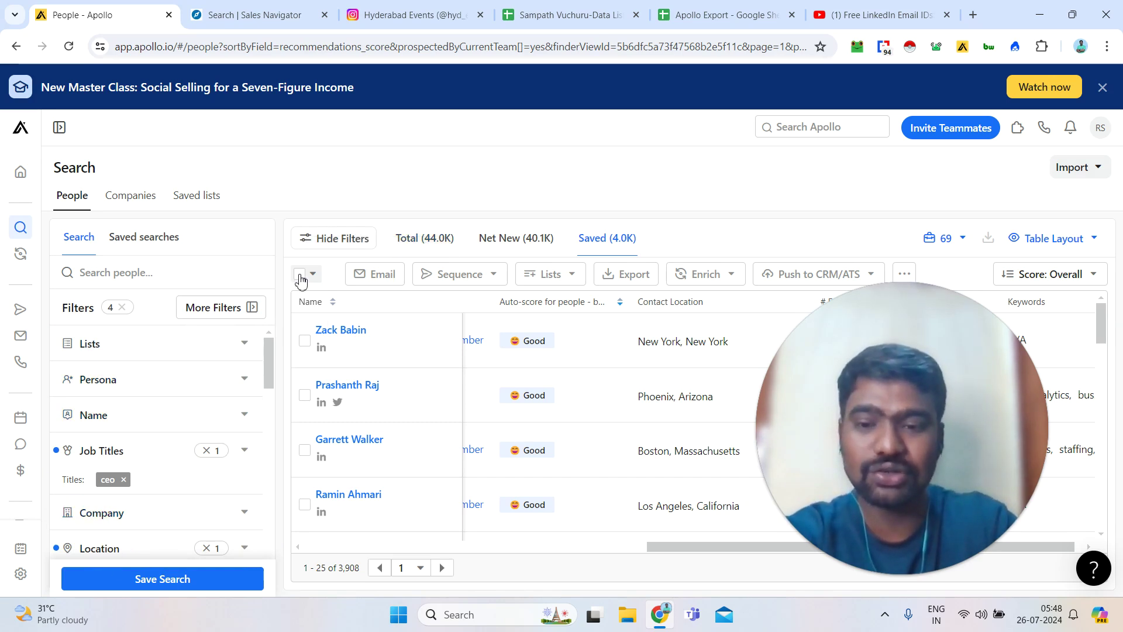
# Show all 43,932 total results, select the first 1,000 people, dismiss the limit alert, then deselect them.
pyautogui.click(429, 250)
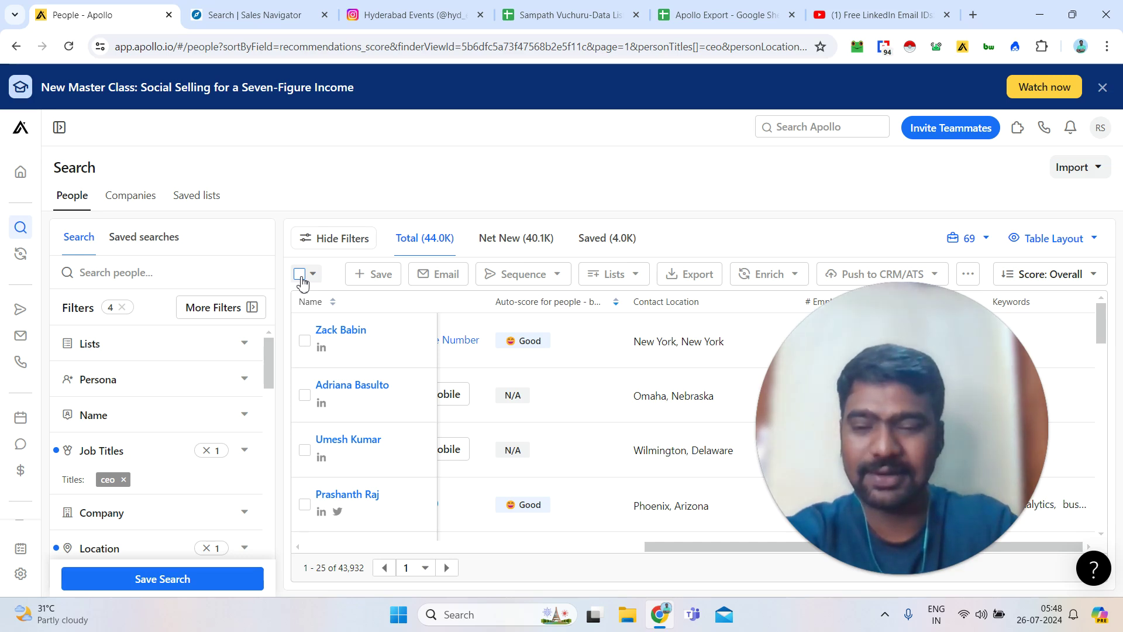
pyautogui.click(304, 283)
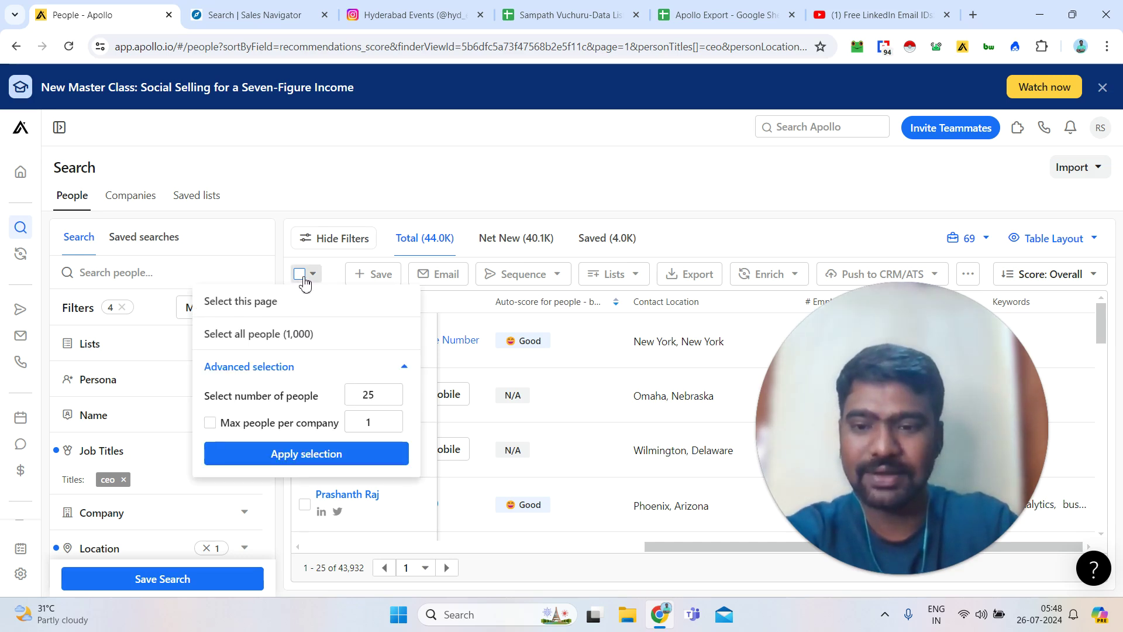
pyautogui.click(304, 283)
pyautogui.click(304, 283)
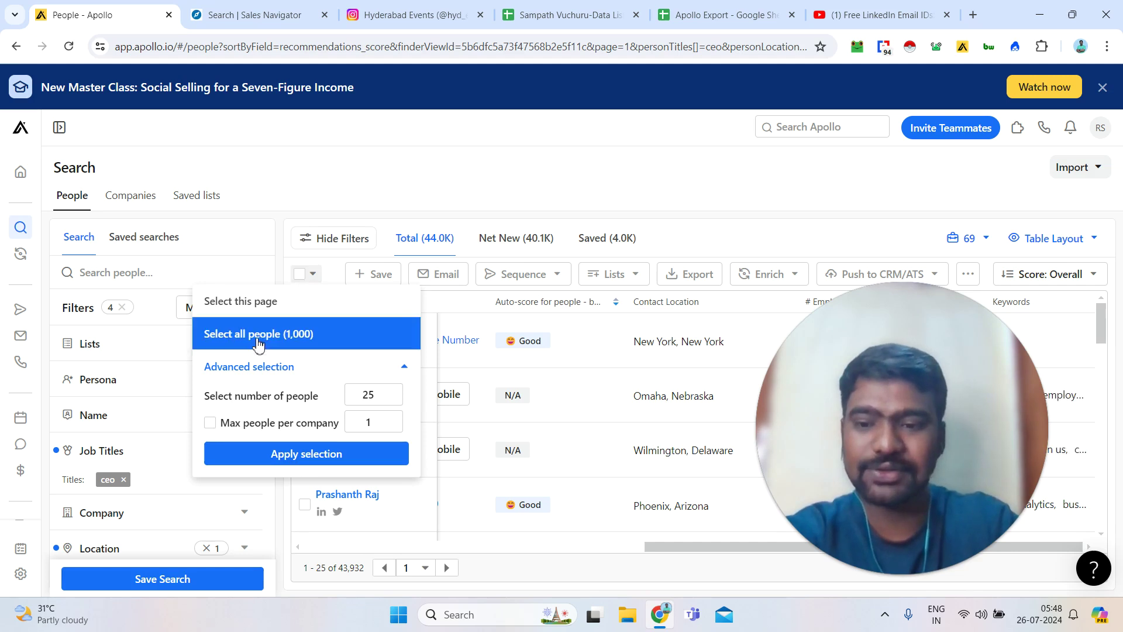
pyautogui.click(325, 339)
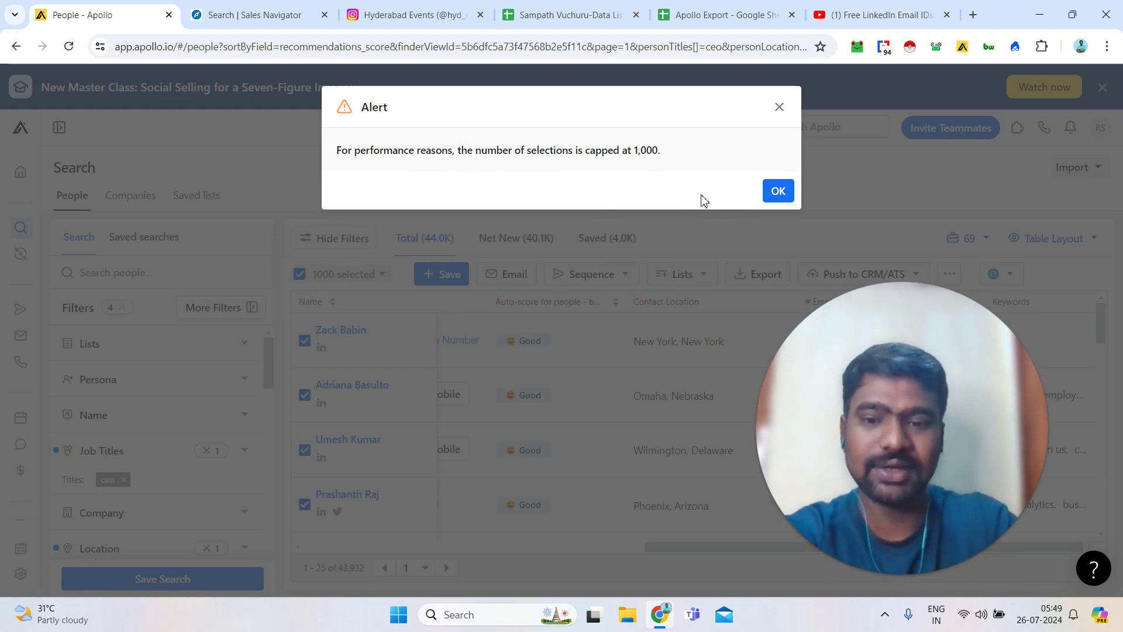
pyautogui.click(778, 193)
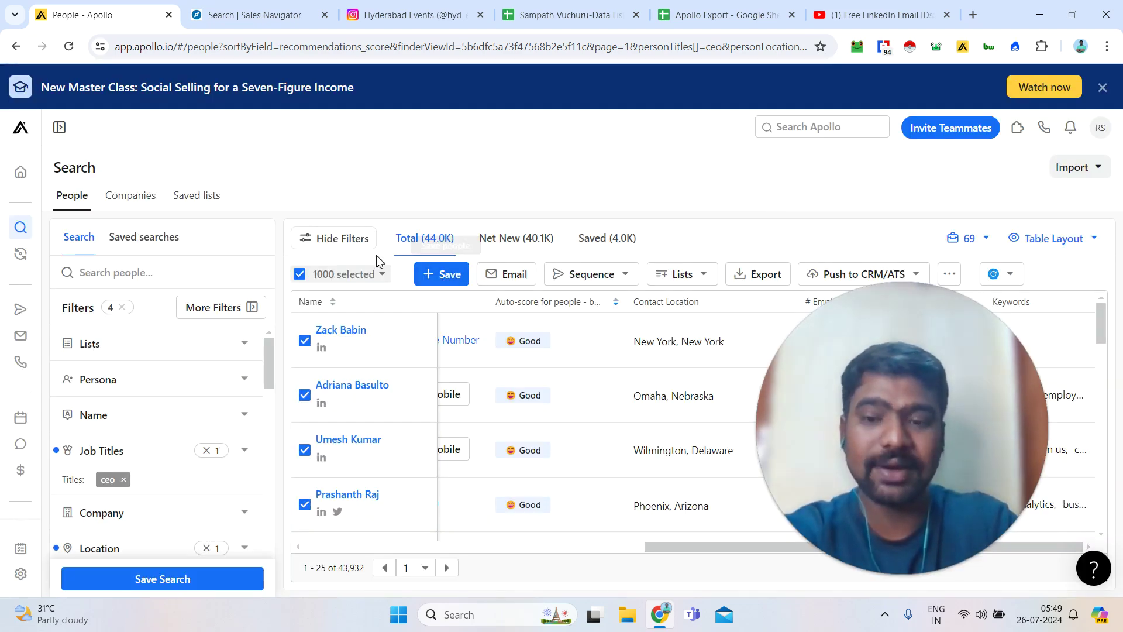
pyautogui.click(300, 275)
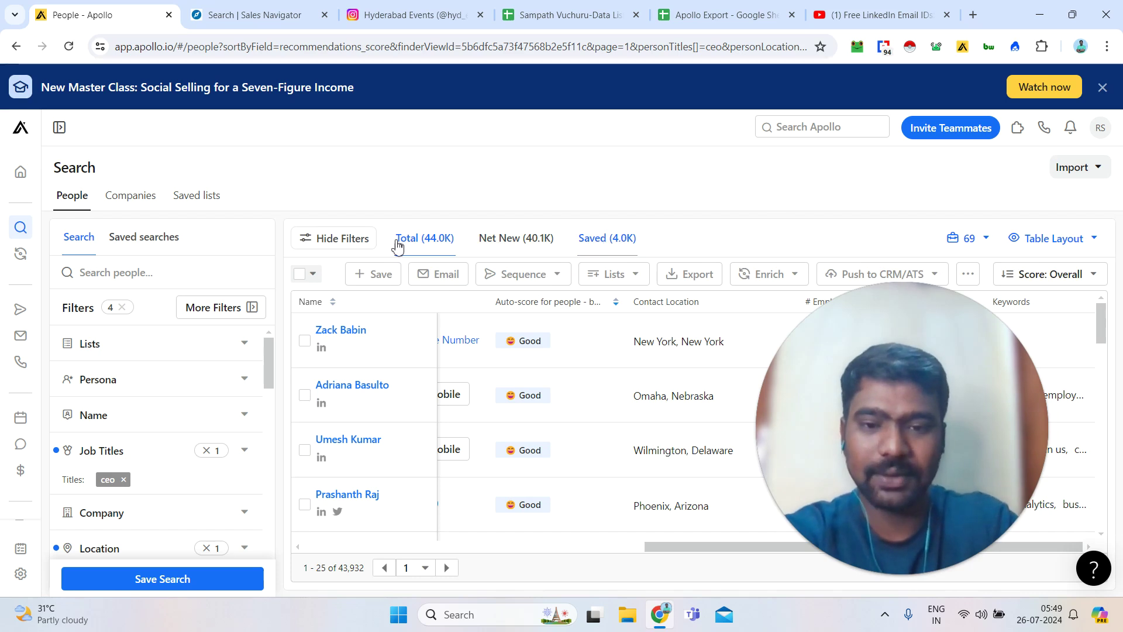
# Select all 3,908 saved contacts, start a CSV export, and go to the Apollo Export sheet.
pyautogui.click(608, 239)
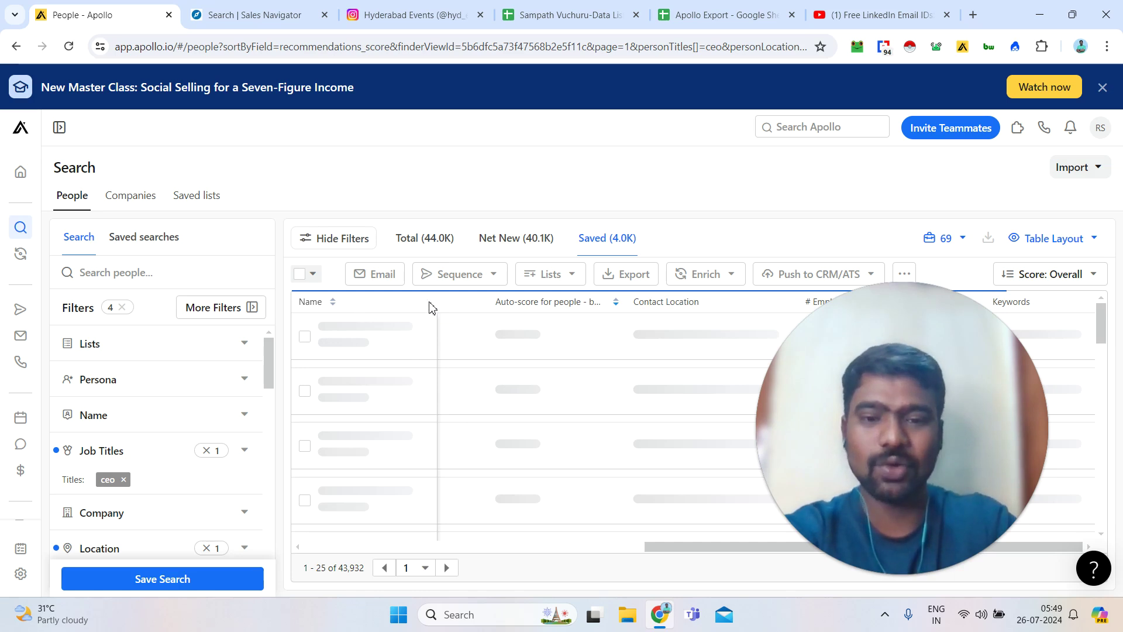
pyautogui.click(307, 276)
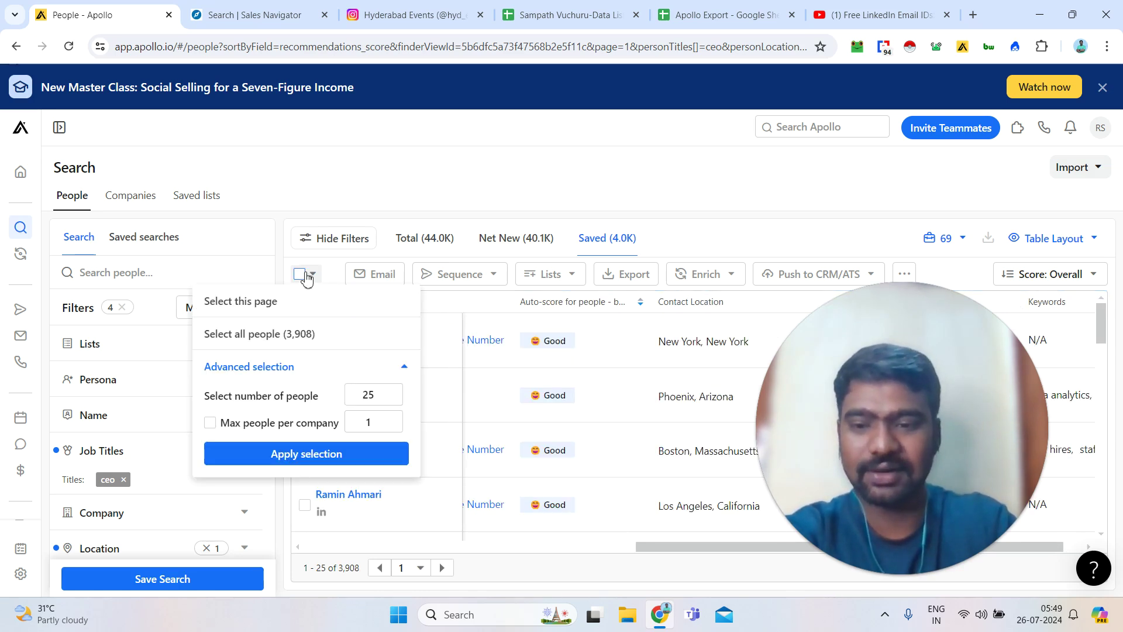
pyautogui.click(258, 339)
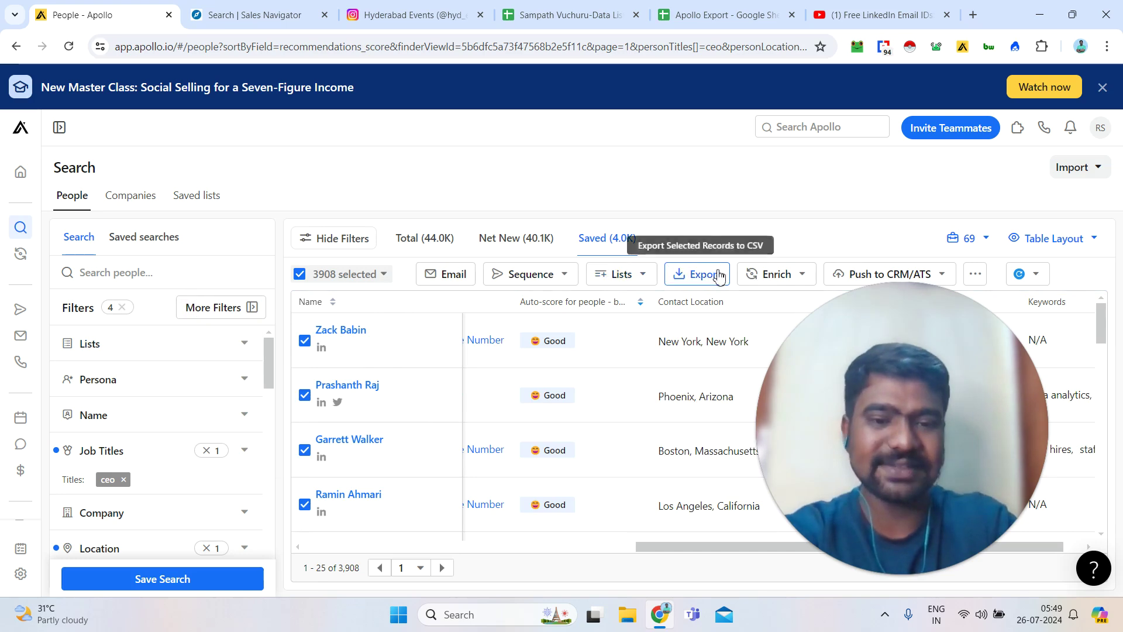
pyautogui.click(717, 275)
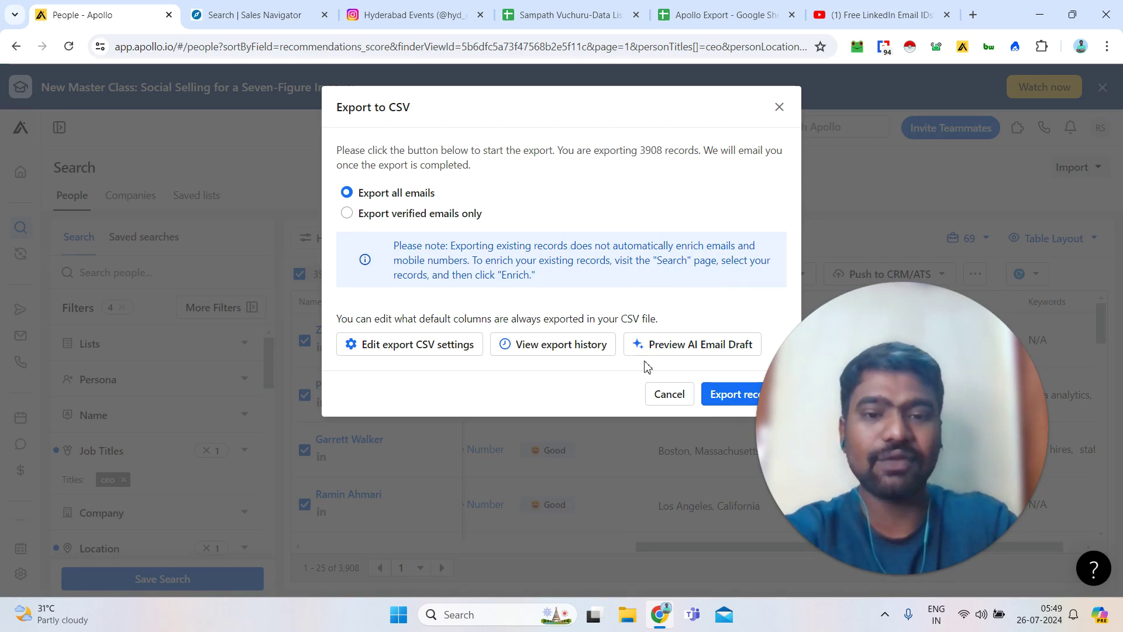
pyautogui.click(696, 14)
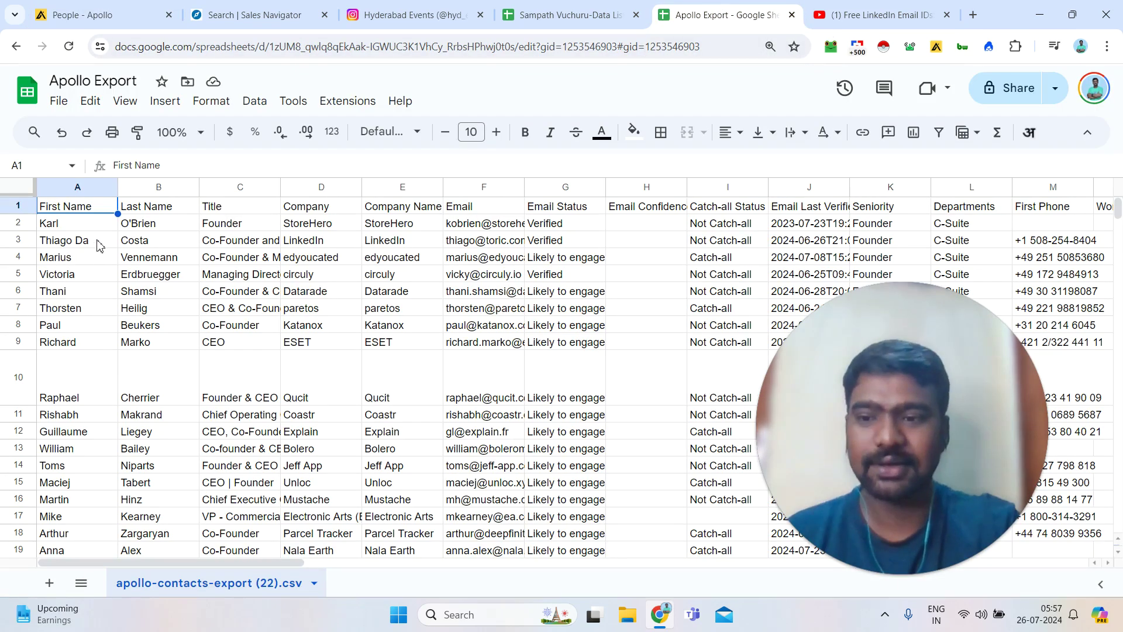
# Inspect row 3 of the export across name, job title, email, LinkedIn and company city columns.
pyautogui.click(94, 241)
pyautogui.press('Right')
pyautogui.press('Right')
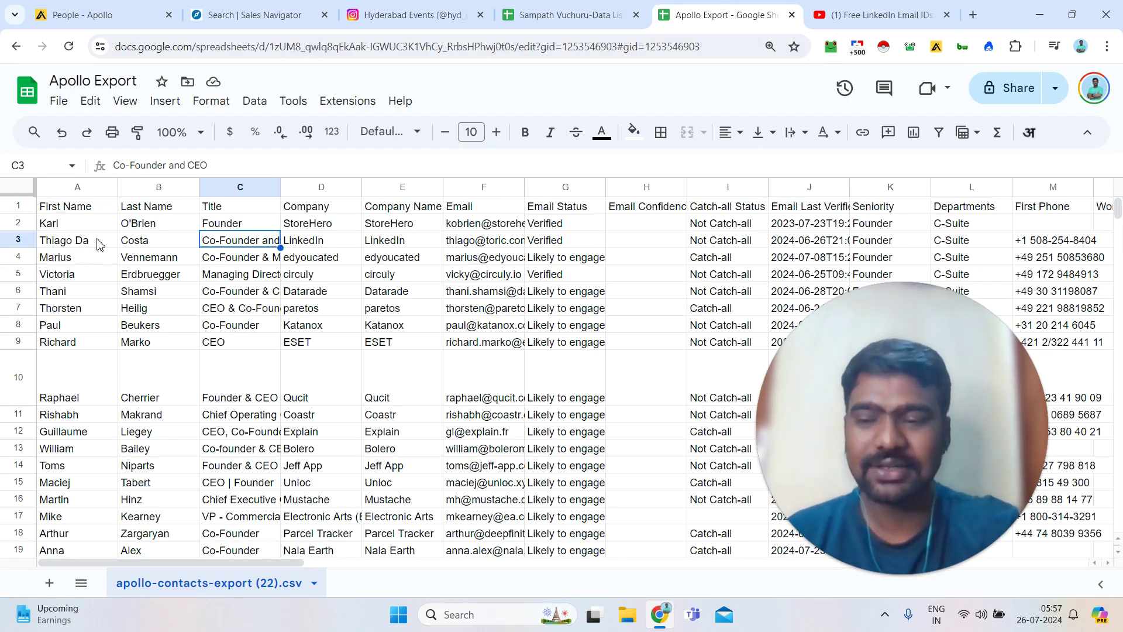
pyautogui.press('Right')
pyautogui.press('Right')
pyautogui.press('Right')
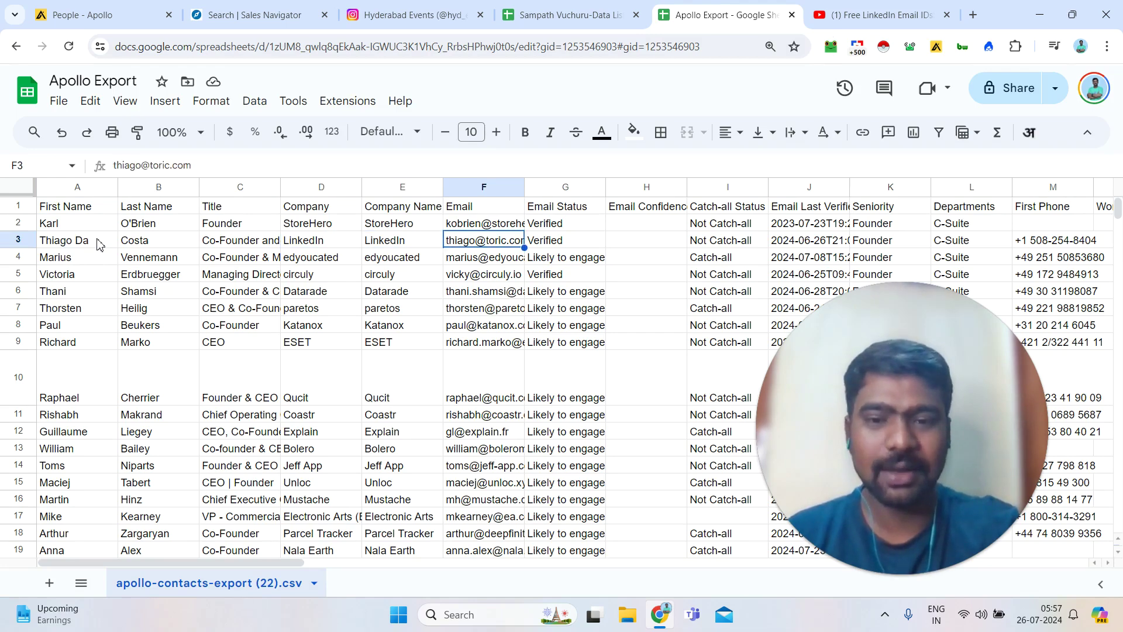
pyautogui.press('Right')
pyautogui.press('Right')
pyautogui.press('Right')
pyautogui.press('Right')
pyautogui.press('Right')
pyautogui.press('Right')
pyautogui.press('Right')
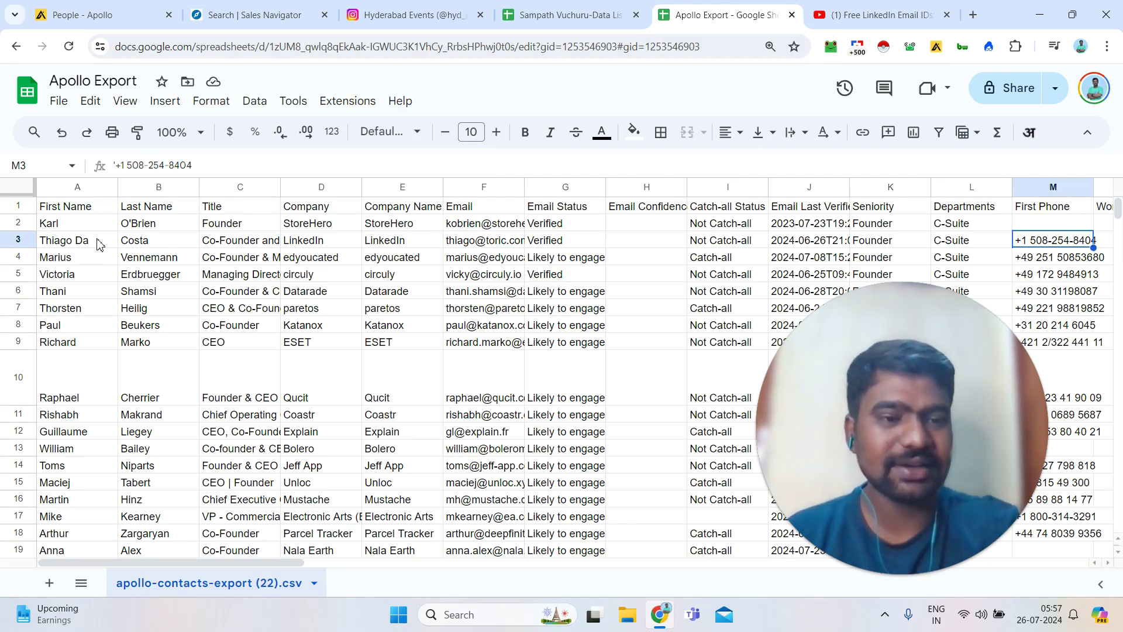
pyautogui.press('Right')
pyautogui.press('Right')
pyautogui.press('Right')
pyautogui.press('Right')
pyautogui.press('Right')
pyautogui.press('Right')
pyautogui.press('Right')
pyautogui.press('Right')
pyautogui.press('Right')
pyautogui.press('Right')
pyautogui.press('Right')
pyautogui.press('Right')
pyautogui.press('Right')
pyautogui.press('Right')
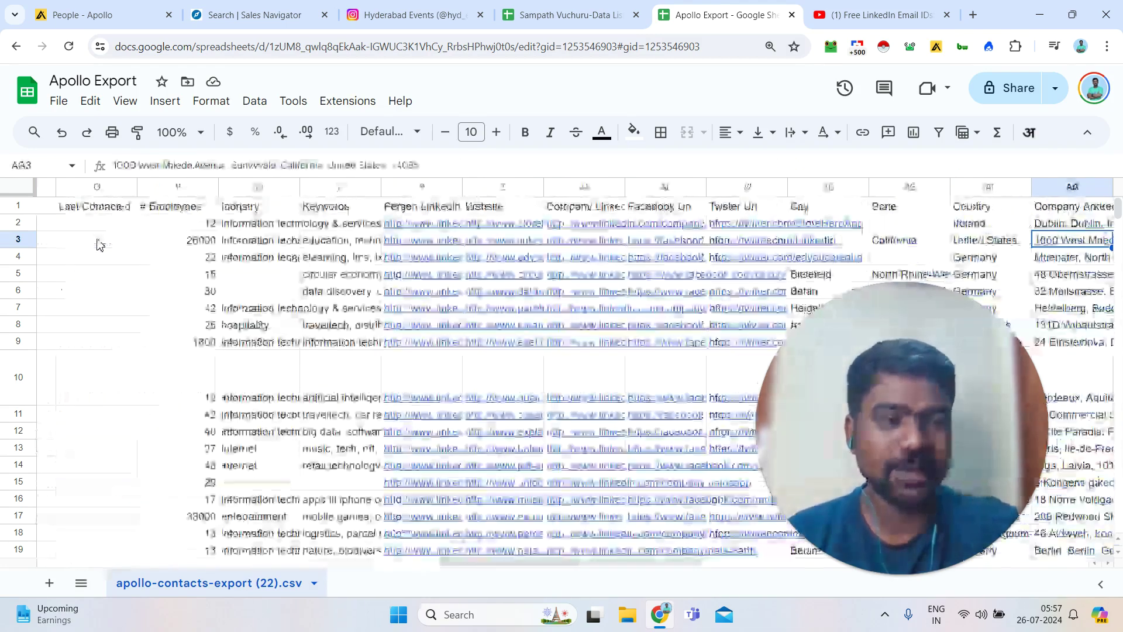
pyautogui.press('Left')
pyautogui.press('Left')
pyautogui.press('Left')
pyautogui.press('Left')
pyautogui.press('Left')
pyautogui.press('Left')
pyautogui.press('Left')
pyautogui.press('Left')
pyautogui.press('Left')
pyautogui.press('Right')
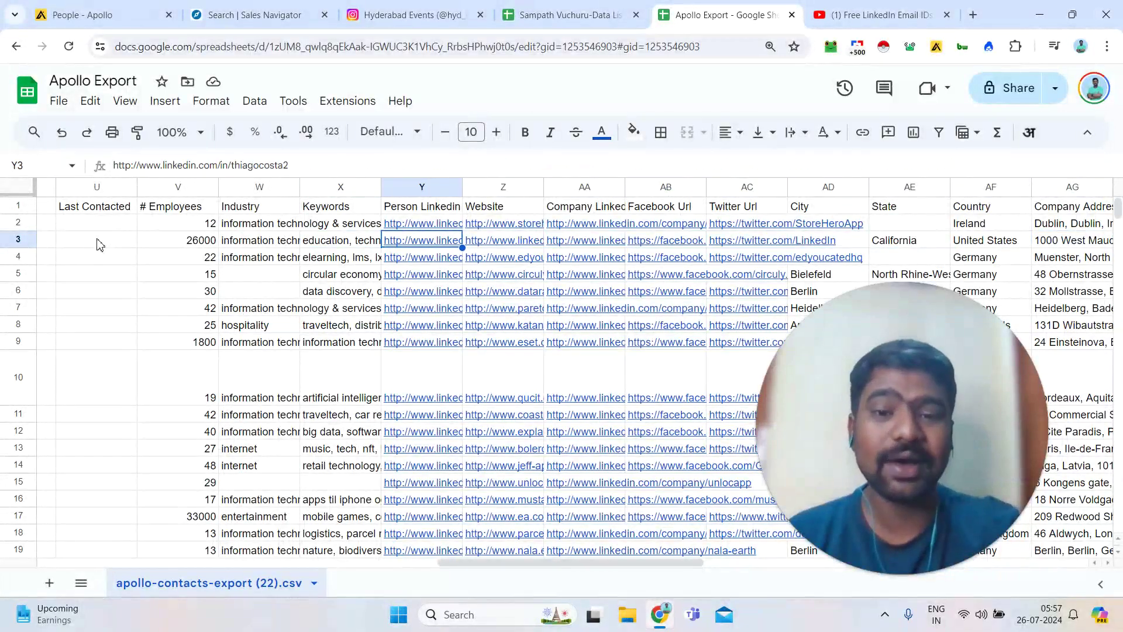
pyautogui.press('Right')
pyautogui.press('Right')
pyautogui.press('Right')
pyautogui.press('Right')
pyautogui.press('Right')
pyautogui.press('Right')
pyautogui.press('Right')
pyautogui.press('Right')
pyautogui.press('Right')
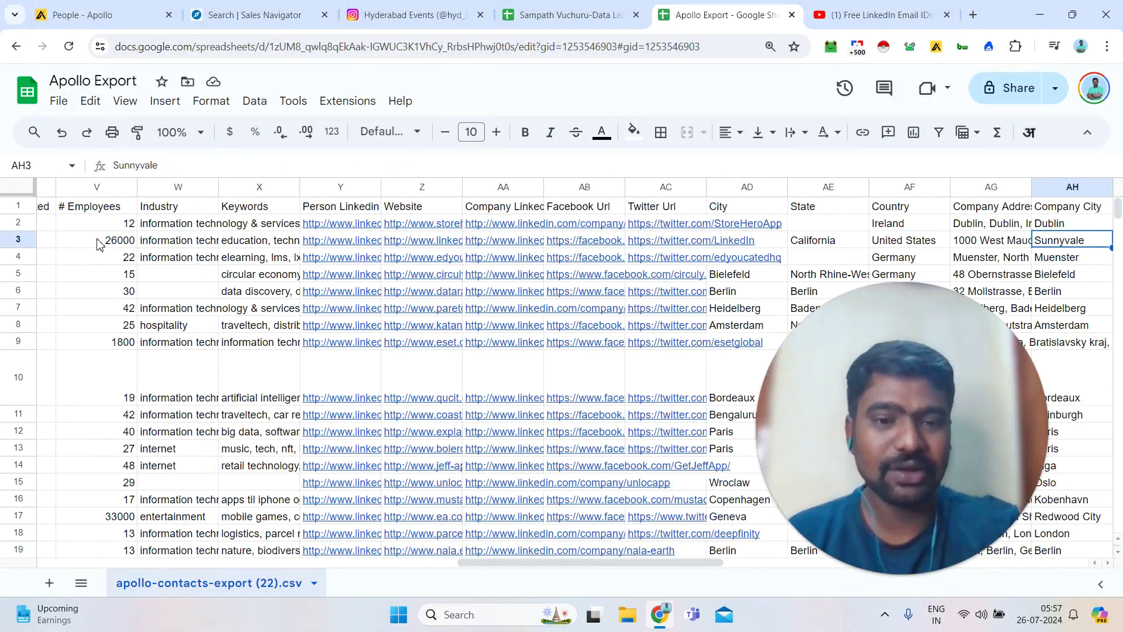
pyautogui.press('Right')
pyautogui.press('Right')
pyautogui.press('Right')
pyautogui.press('Right')
pyautogui.press('Left')
pyautogui.press('Left')
pyautogui.press('Left')
pyautogui.press('Left')
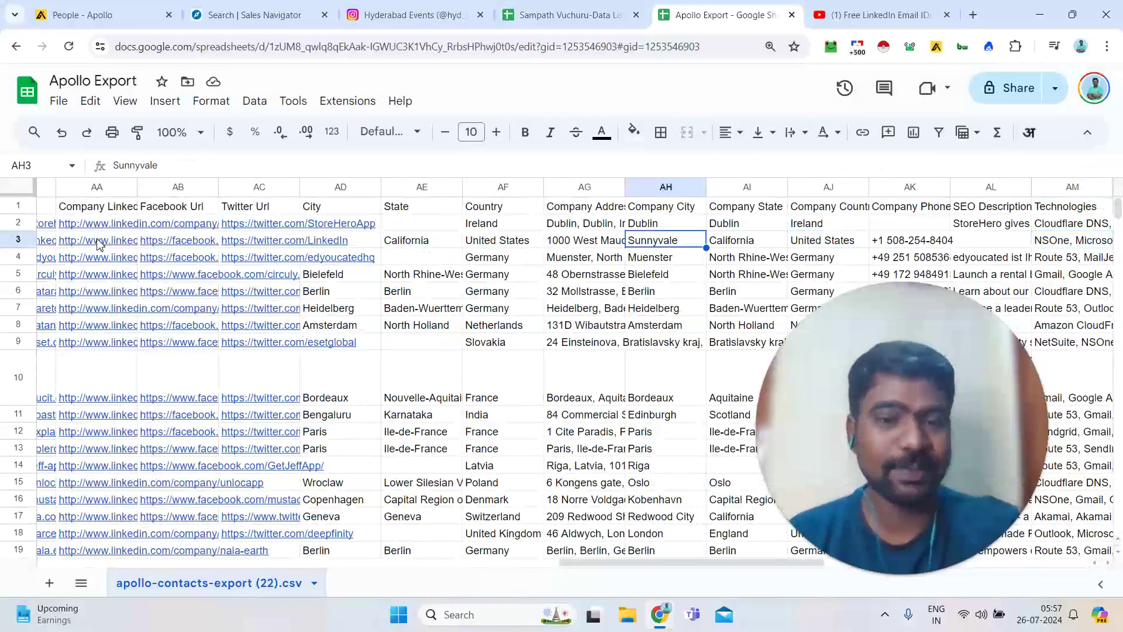
pyautogui.press('Right')
pyautogui.press('Right')
pyautogui.press('Right')
pyautogui.press('Right')
pyautogui.press('Right')
pyautogui.press('Right')
pyautogui.press('Right')
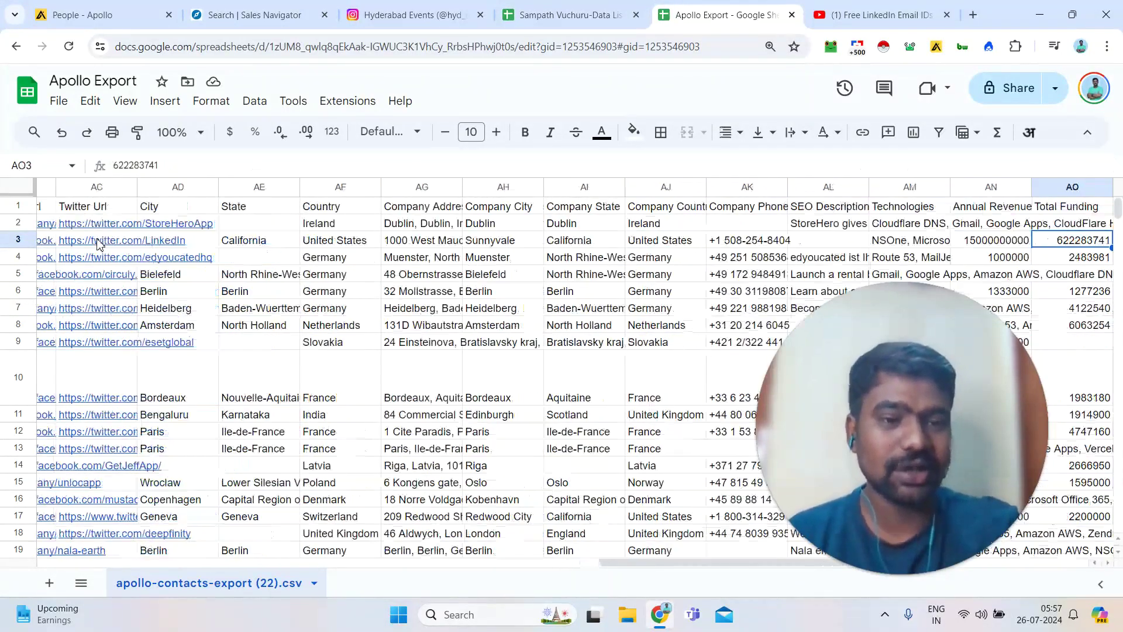
# Check the technologies, funding, revenue and Last Raised At columns, then return to the Apollo tab.
pyautogui.press('Left')
pyautogui.press('Left')
pyautogui.press('Left')
pyautogui.press('Right')
pyautogui.press('Right')
pyautogui.press('Right')
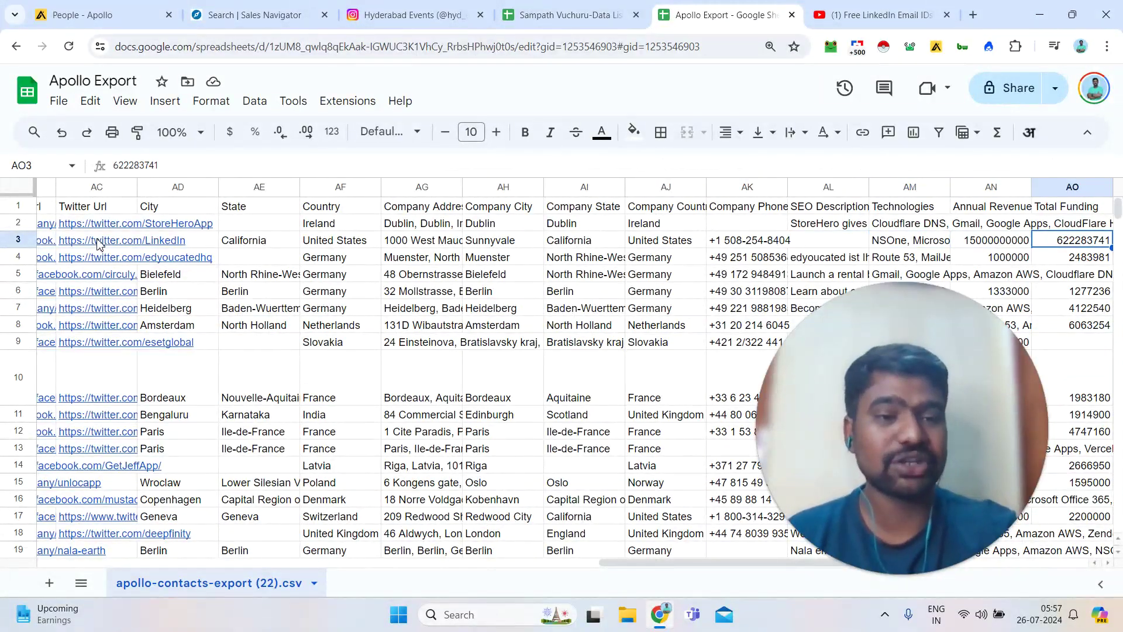
pyautogui.press('Right')
pyautogui.press('Right')
pyautogui.press('Right')
pyautogui.press('Right')
pyautogui.press('Left')
pyautogui.press('Left')
pyautogui.press('Left')
pyautogui.press('Left')
pyautogui.press('Right')
pyautogui.press('Right')
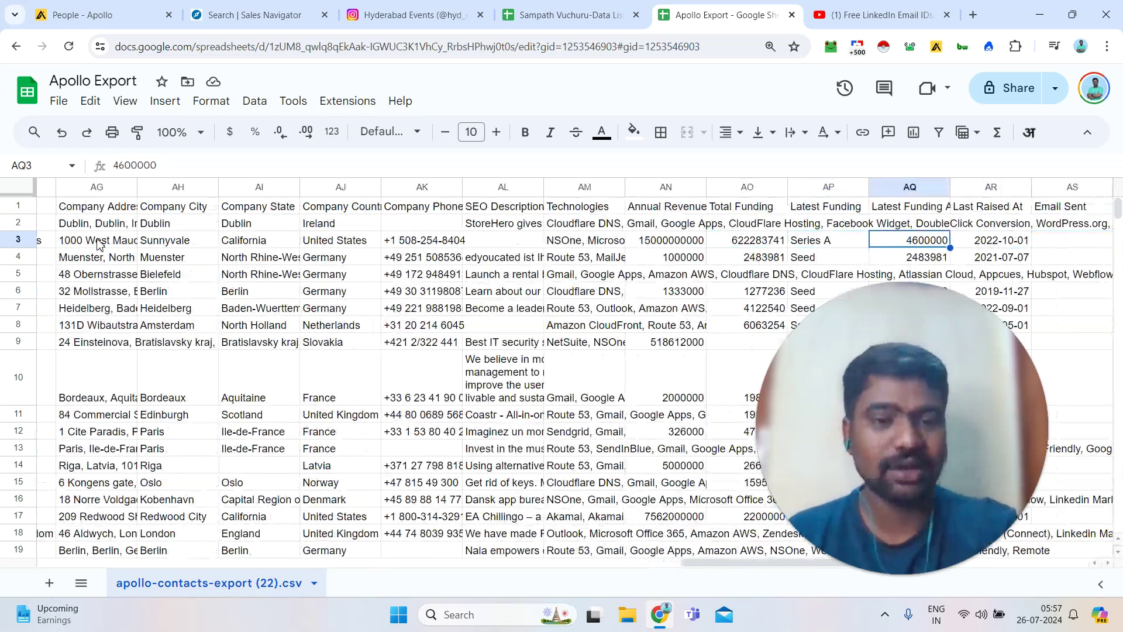
pyautogui.press('Left')
pyautogui.press('Left')
pyautogui.press('Left')
pyautogui.press('Right')
pyautogui.press('Right')
pyautogui.press('Right')
pyautogui.press('Right')
pyautogui.press('Right')
pyautogui.press('Left')
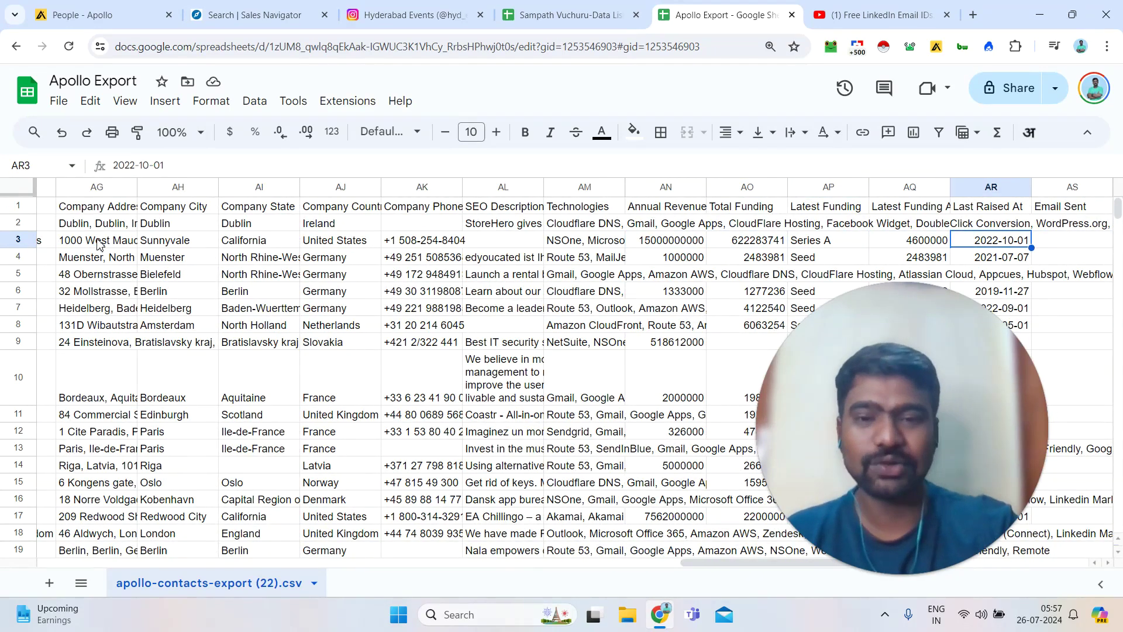
pyautogui.press('Left')
pyautogui.press('Left')
pyautogui.press('Left')
pyautogui.press('Left')
pyautogui.press('Left')
pyautogui.press('Left')
pyautogui.press('Left')
pyautogui.press('Left')
pyautogui.press('Left')
pyautogui.press('Left')
pyautogui.press('Left')
pyautogui.press('Left')
pyautogui.press('Left')
pyautogui.press('Left')
pyautogui.press('Left')
pyautogui.press('Left')
pyautogui.press('Left')
pyautogui.press('Left')
pyautogui.press('Left')
pyautogui.press('Left')
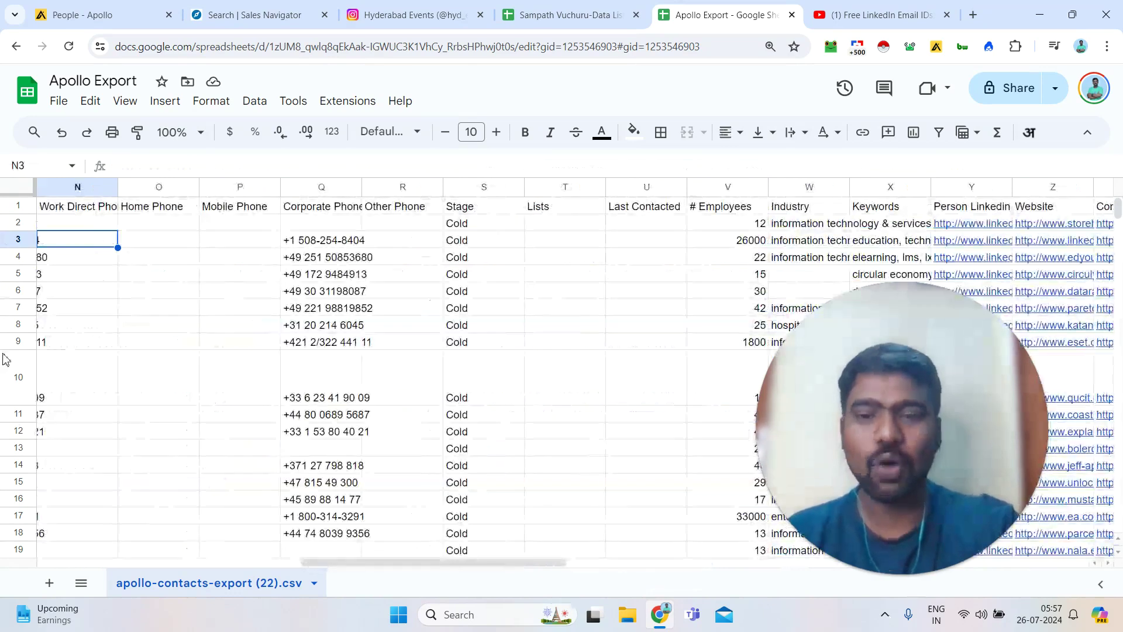
pyautogui.click(93, 13)
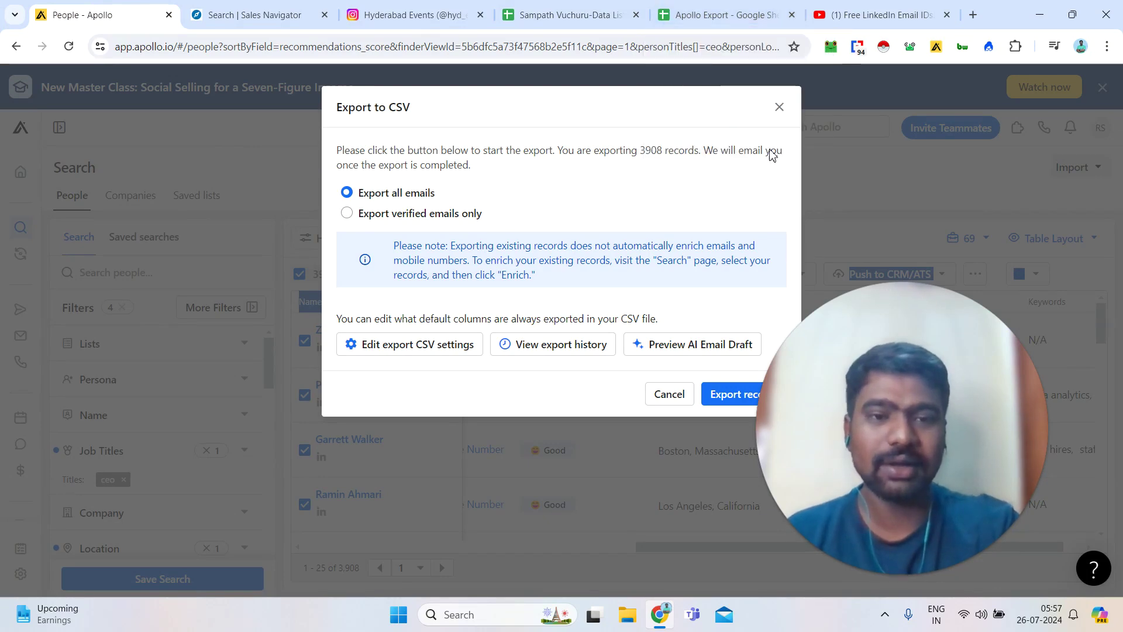
# Close the CSV export dialog and select the WhatsApp contact lines in the YouTube description.
pyautogui.click(779, 107)
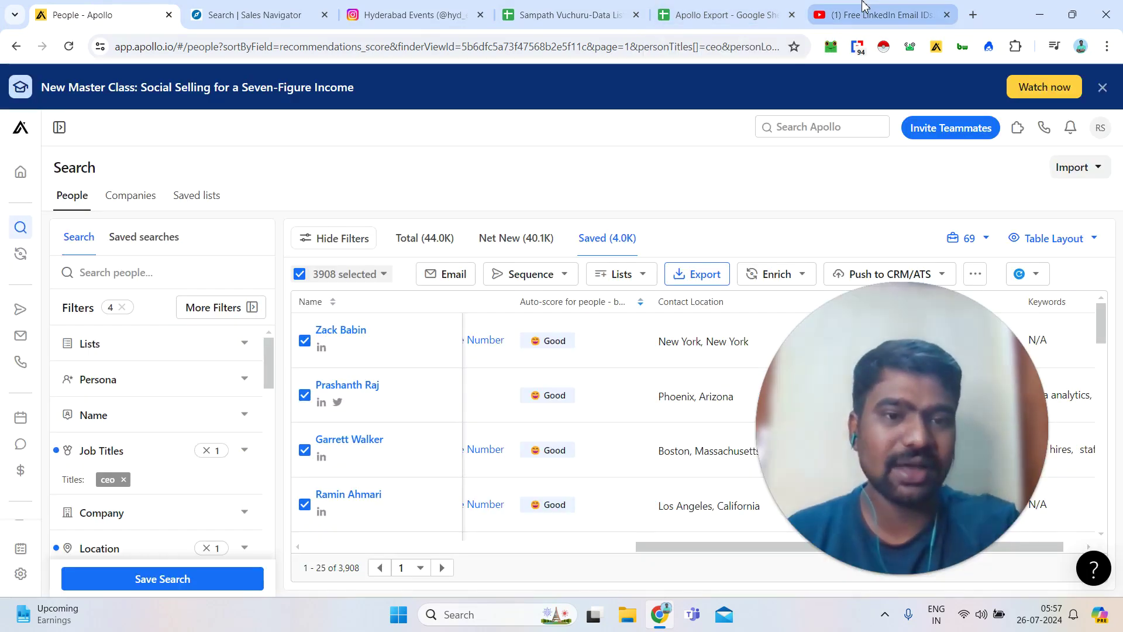
pyautogui.click(863, 9)
pyautogui.scroll(-1, 1118, 222)
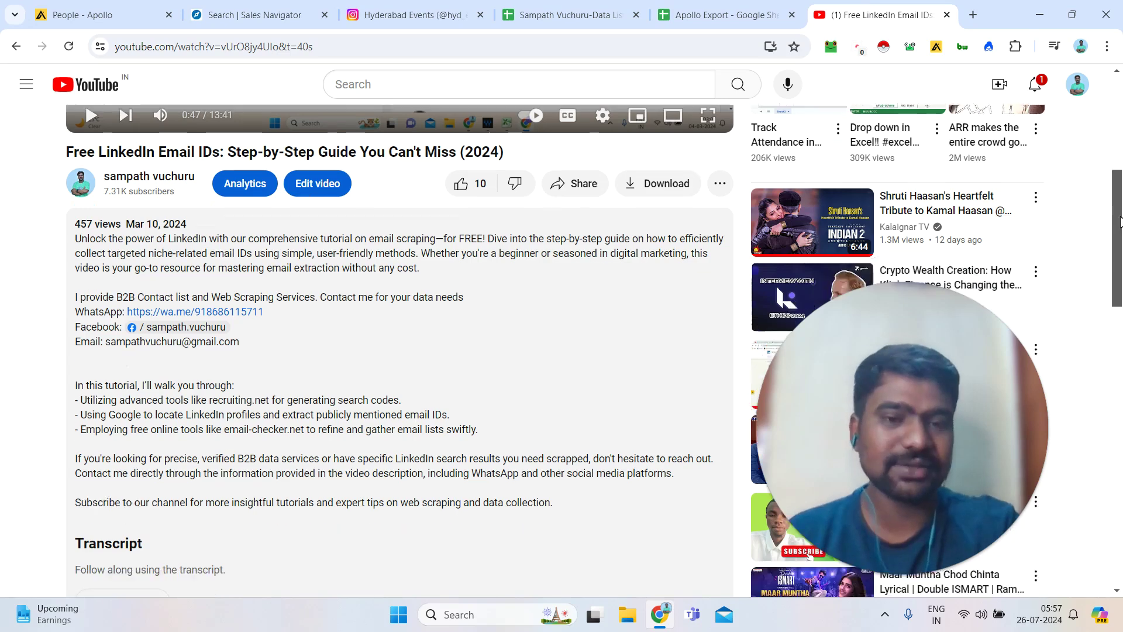
pyautogui.scroll(-3, 1118, 222)
pyautogui.scroll(1, 402, 192)
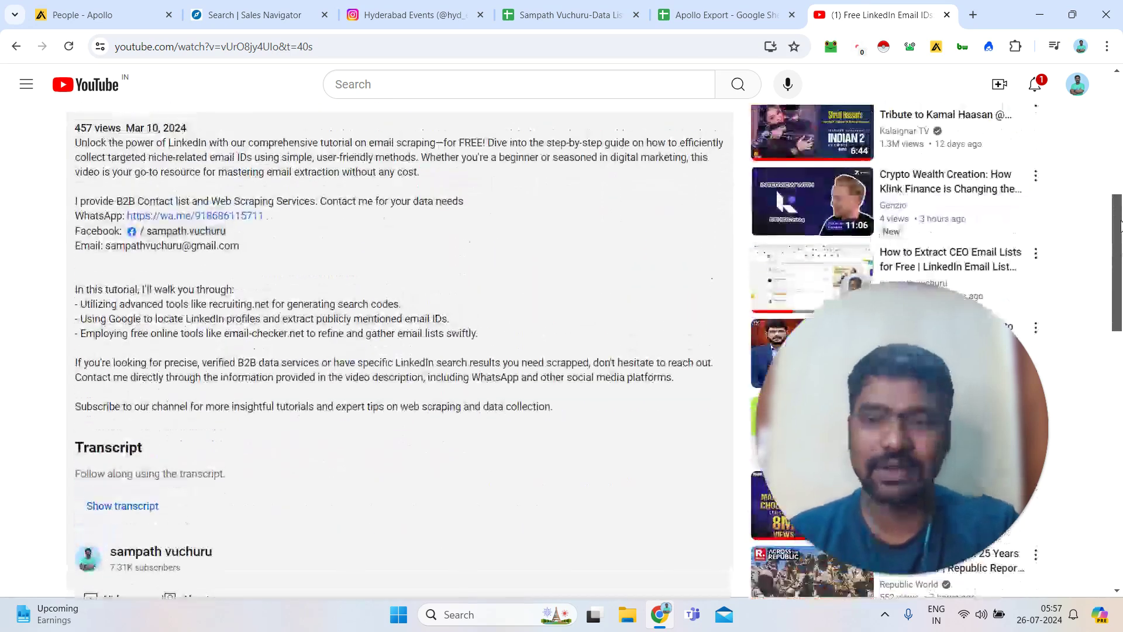
pyautogui.doubleClick(93, 214)
pyautogui.moveTo(92, 214)
pyautogui.mouseDown()
pyautogui.moveTo(263, 226)
pyautogui.moveTo(86, 226)
pyautogui.moveTo(75, 215)
pyautogui.mouseUp()
# Browse the Data List Example spreadsheet's sheet list, then go back to the Apollo people tab.
pyautogui.click(544, 7)
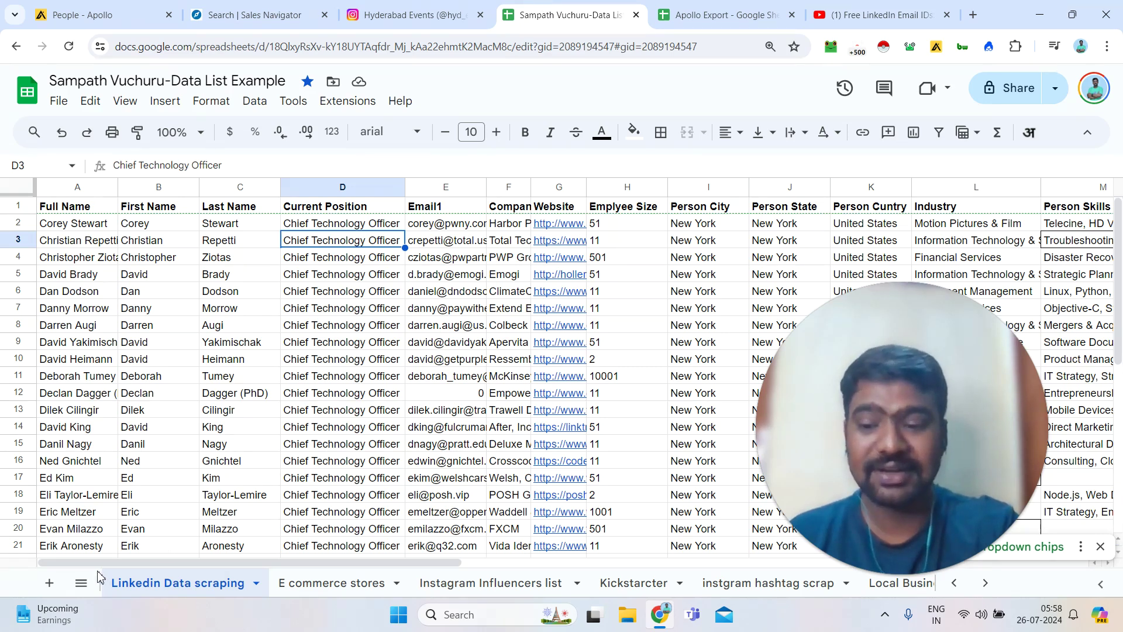
pyautogui.click(81, 582)
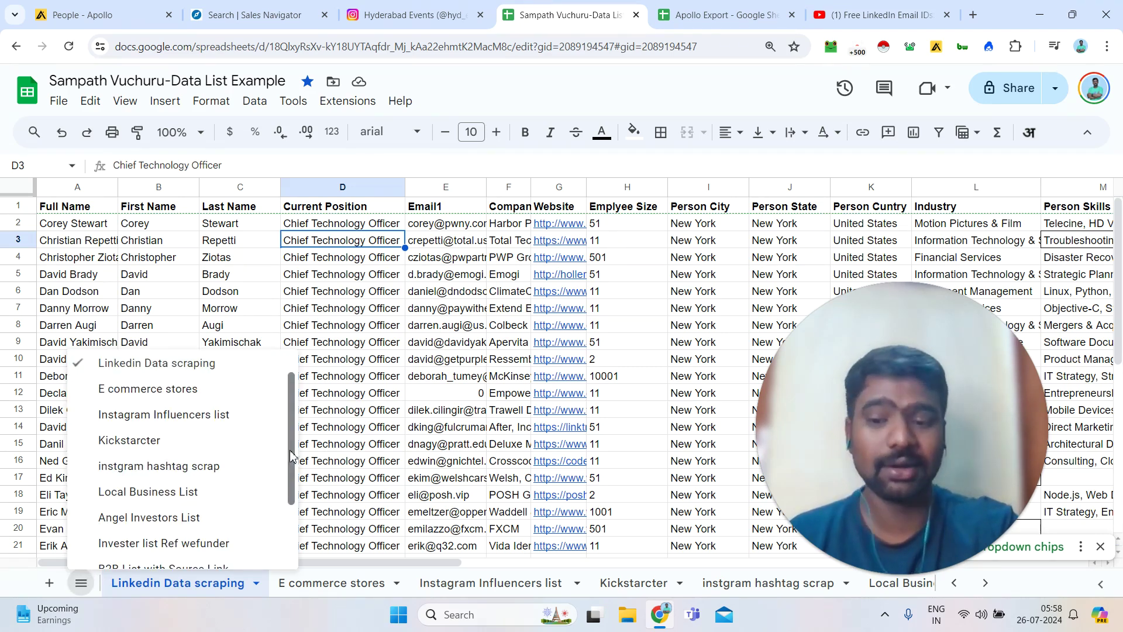
pyautogui.moveTo(292, 455); pyautogui.dragTo(292, 416)
pyautogui.moveTo(290, 433); pyautogui.dragTo(290, 519)
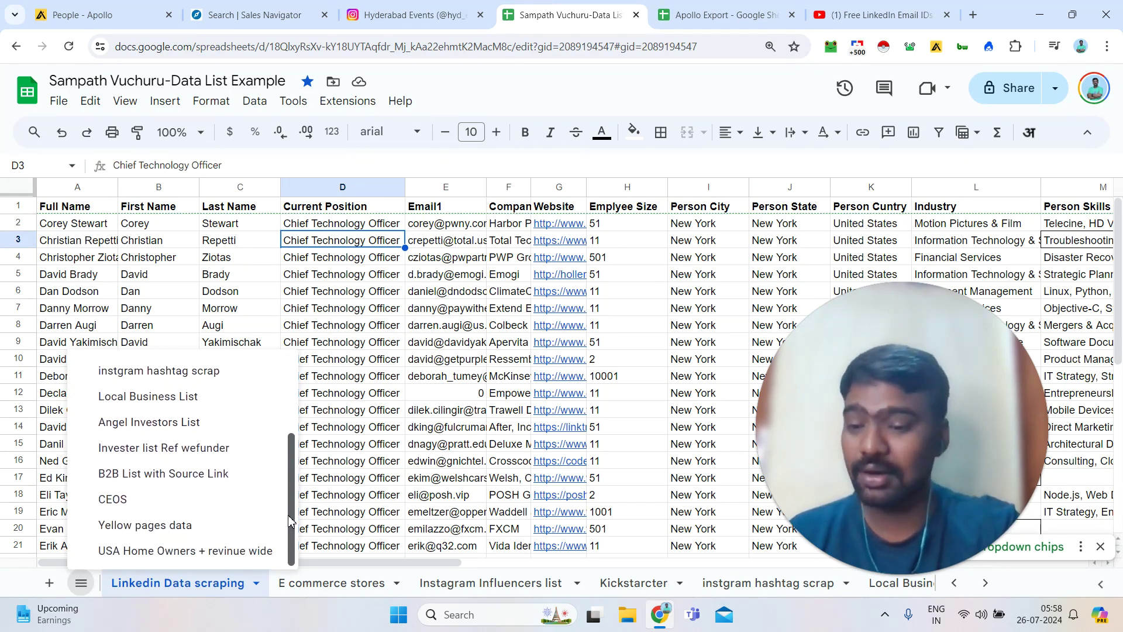
pyautogui.scroll(5, 296, 437)
pyautogui.click(517, 245)
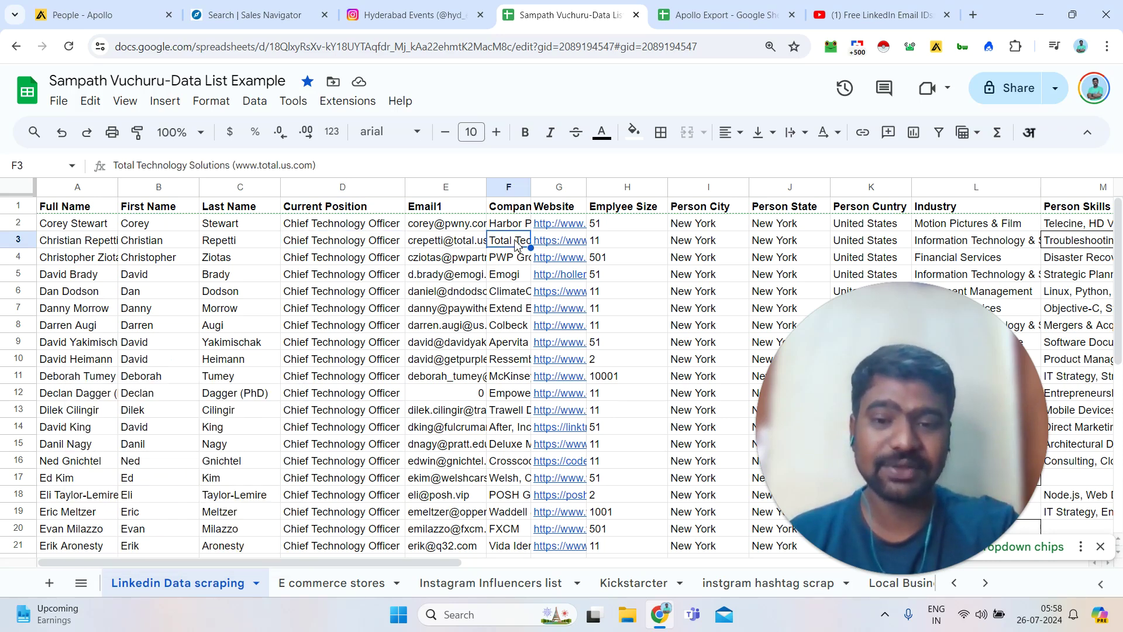
pyautogui.click(85, 6)
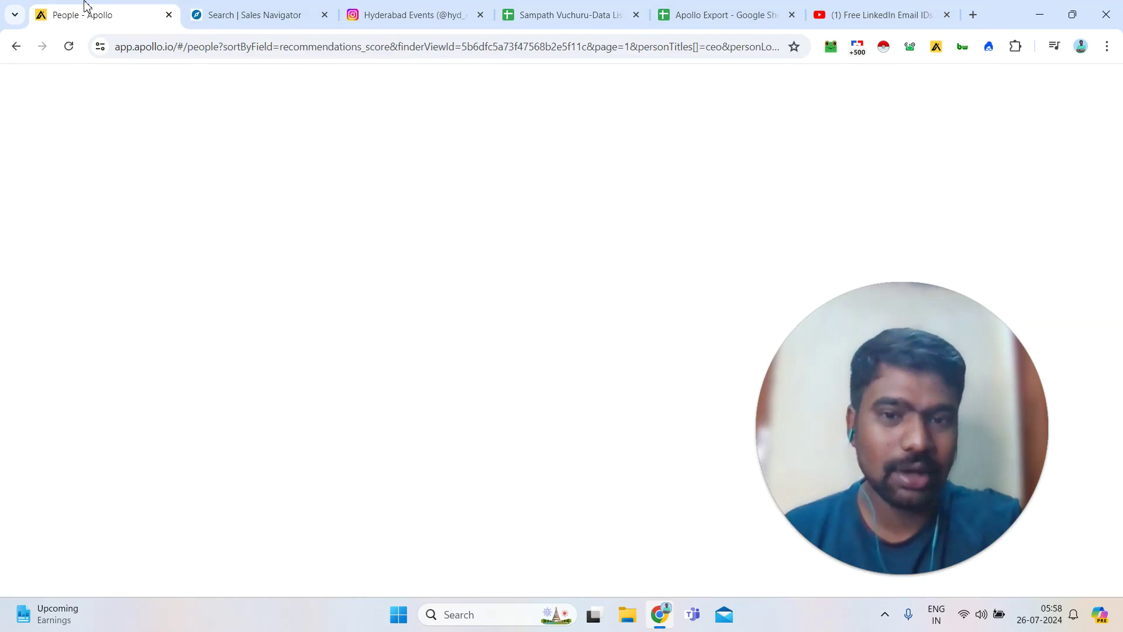